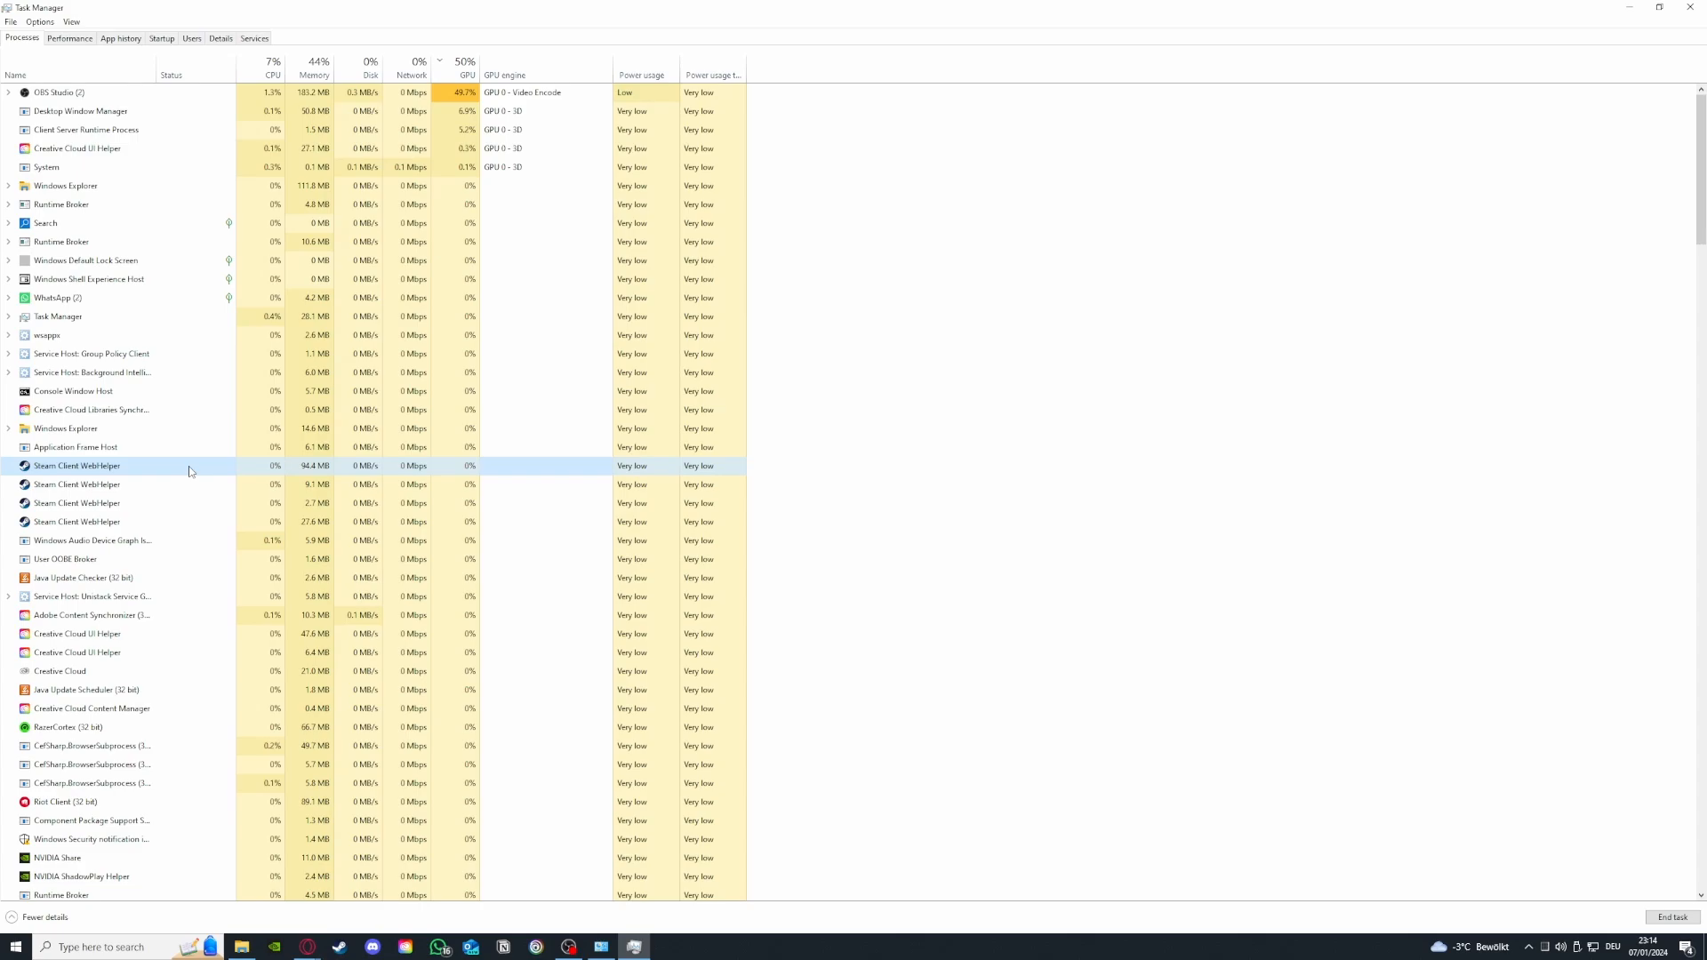
# End the selected Steam Client WebHelper task
pyautogui.rightClick(188, 470)
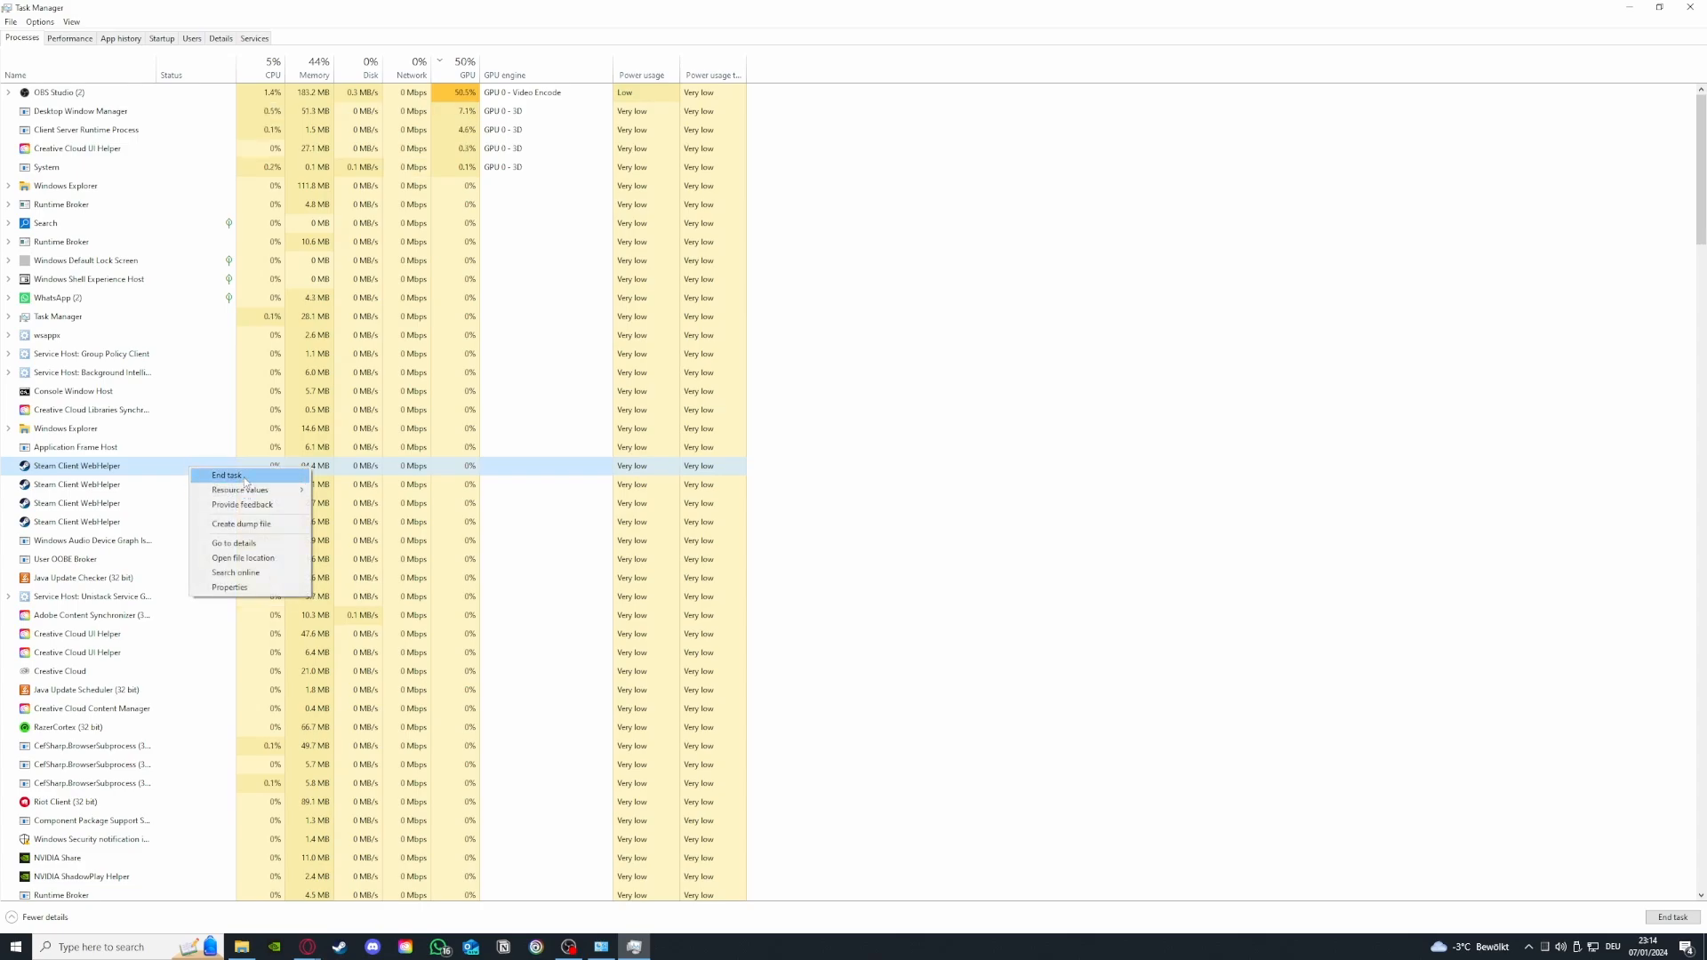
pyautogui.click(246, 479)
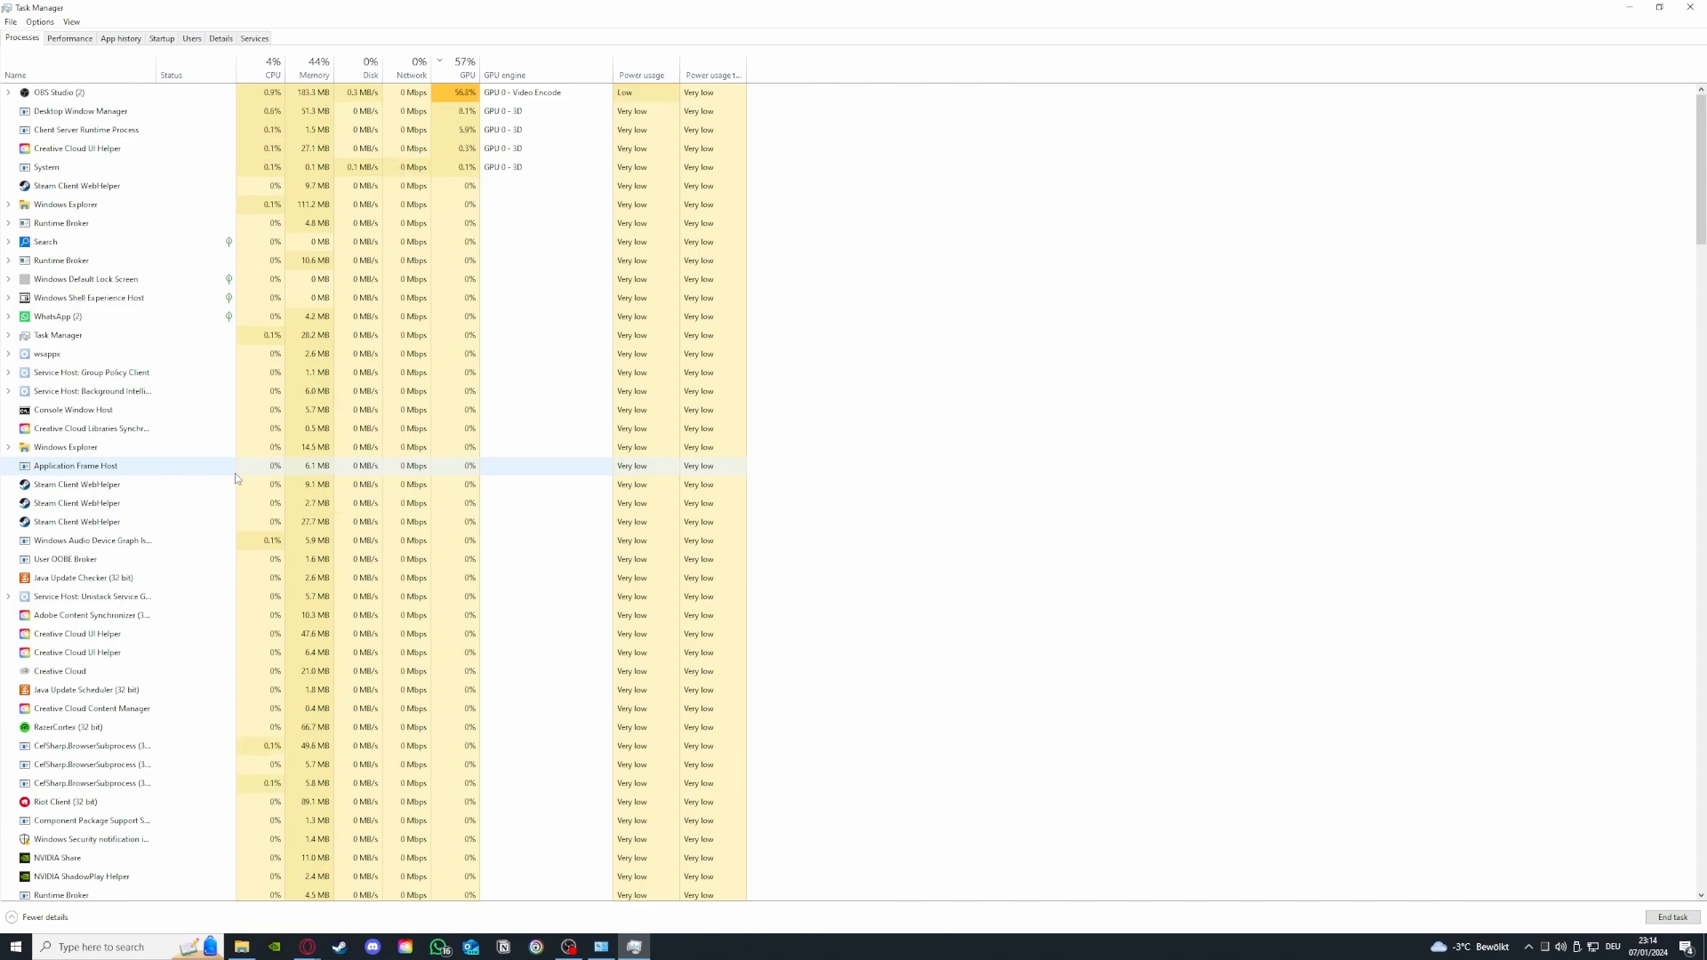
# Check the CPU and GPU performance graphs, then look through the list of running processes
pyautogui.click(89, 40)
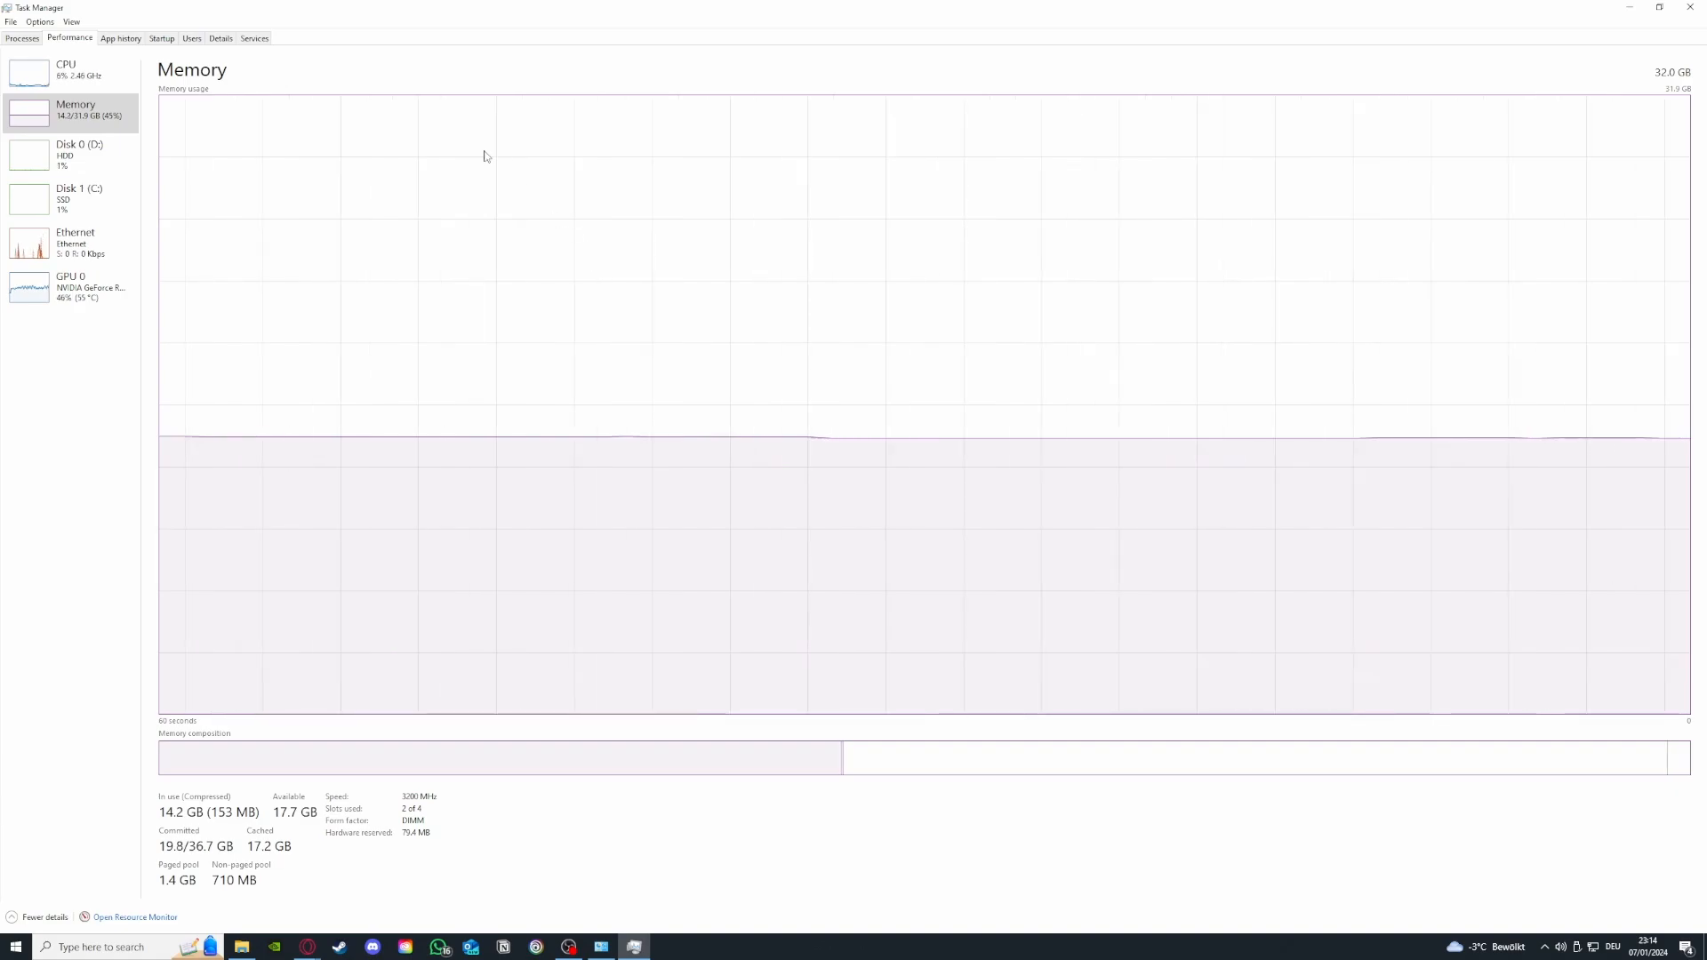
pyautogui.click(64, 93)
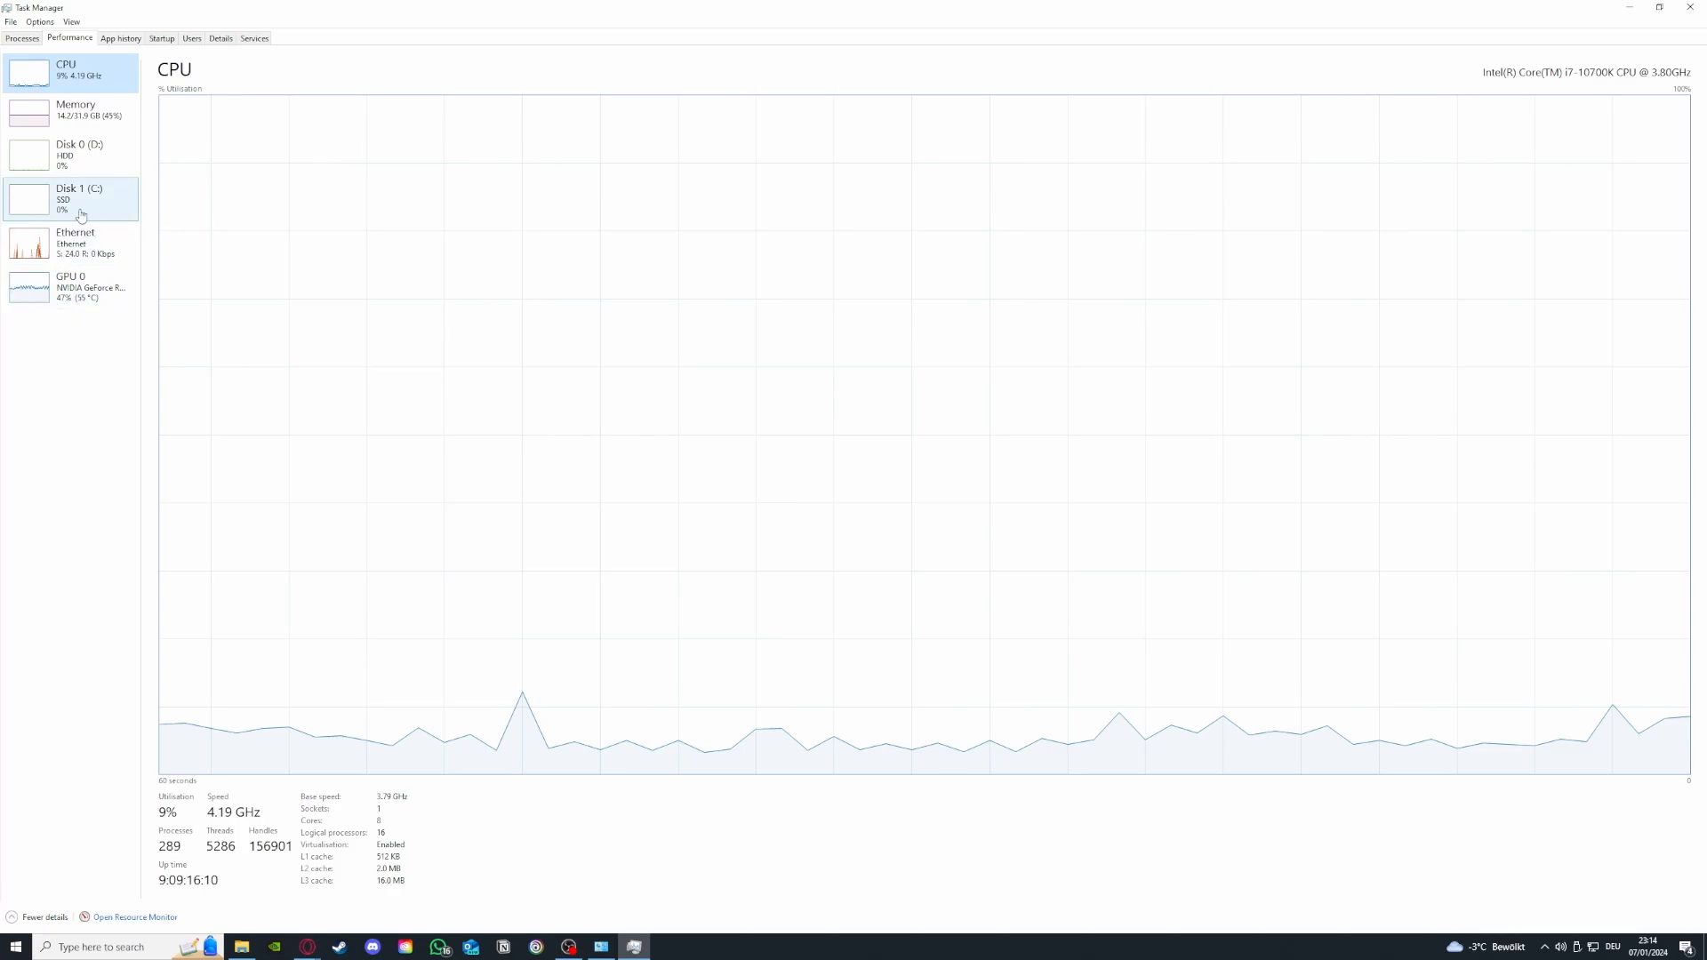
pyautogui.click(71, 286)
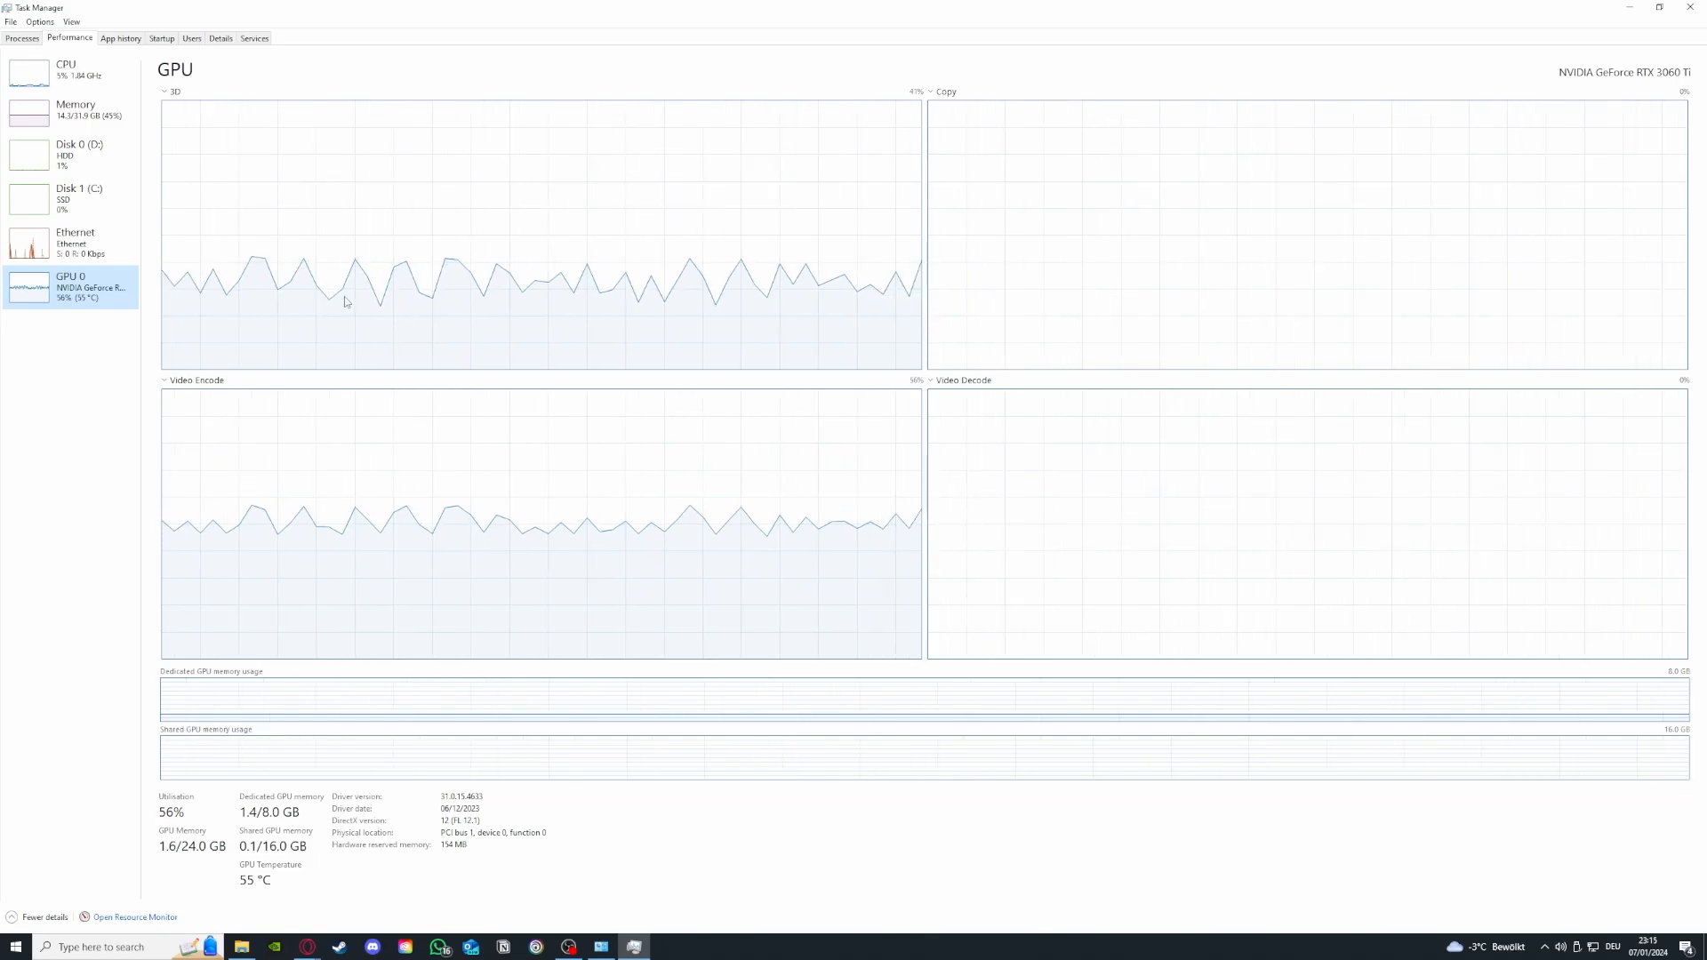
pyautogui.click(18, 38)
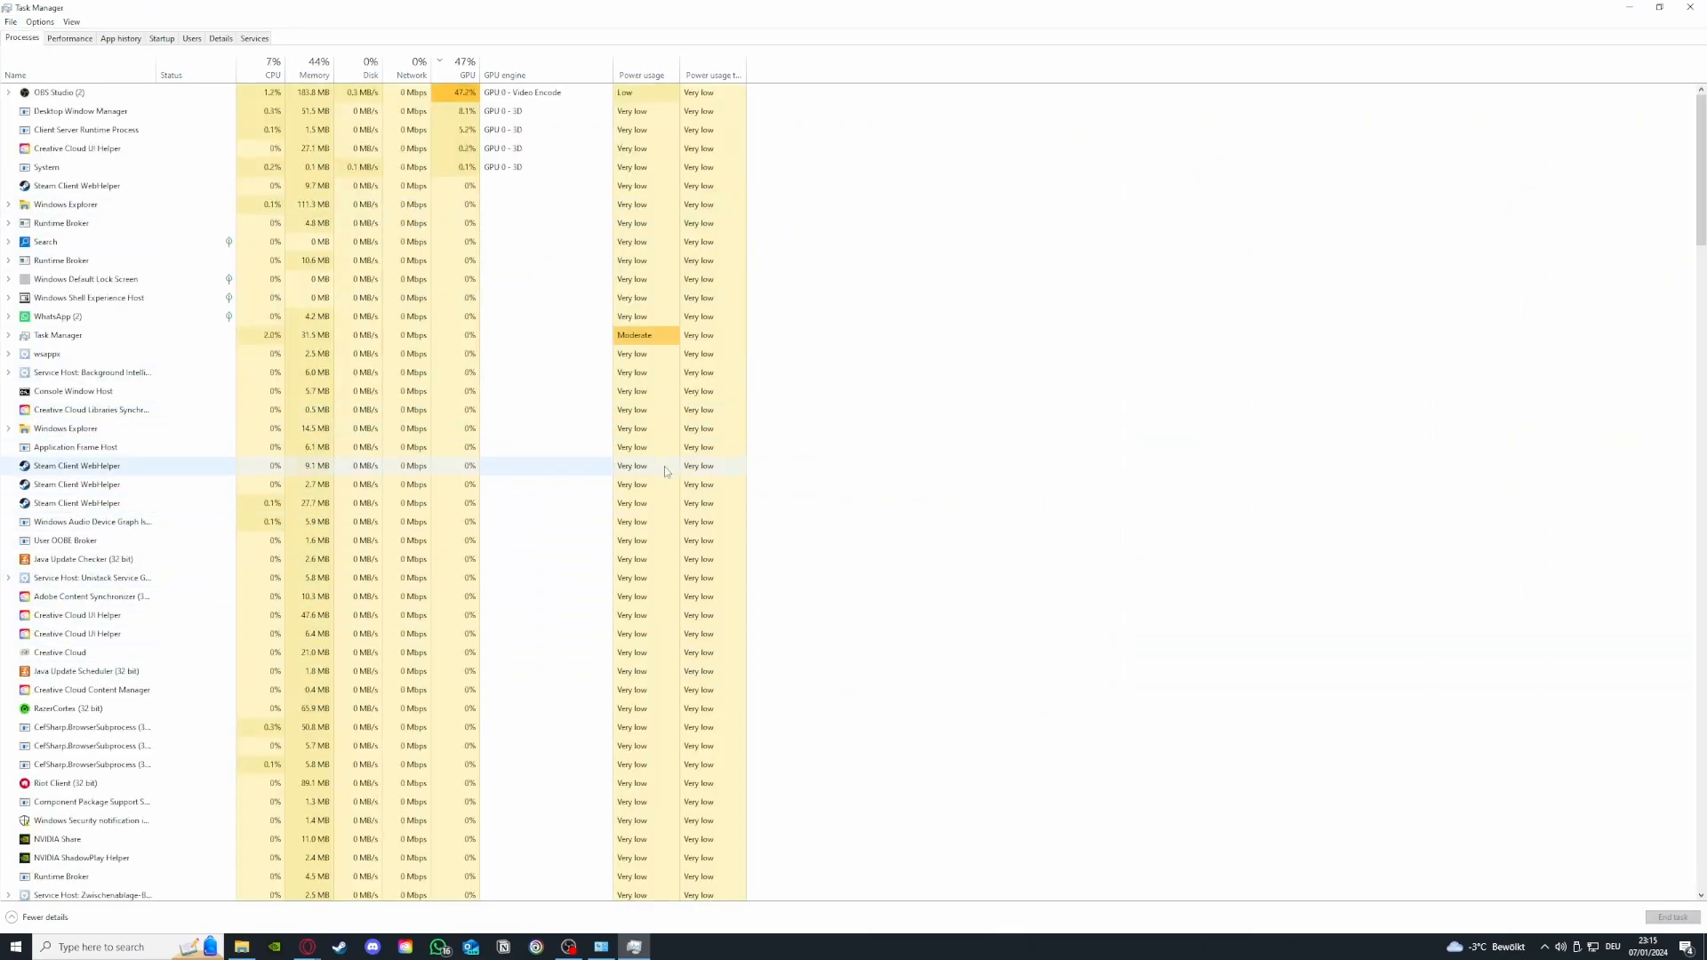
pyautogui.scroll(-2, 188, 489)
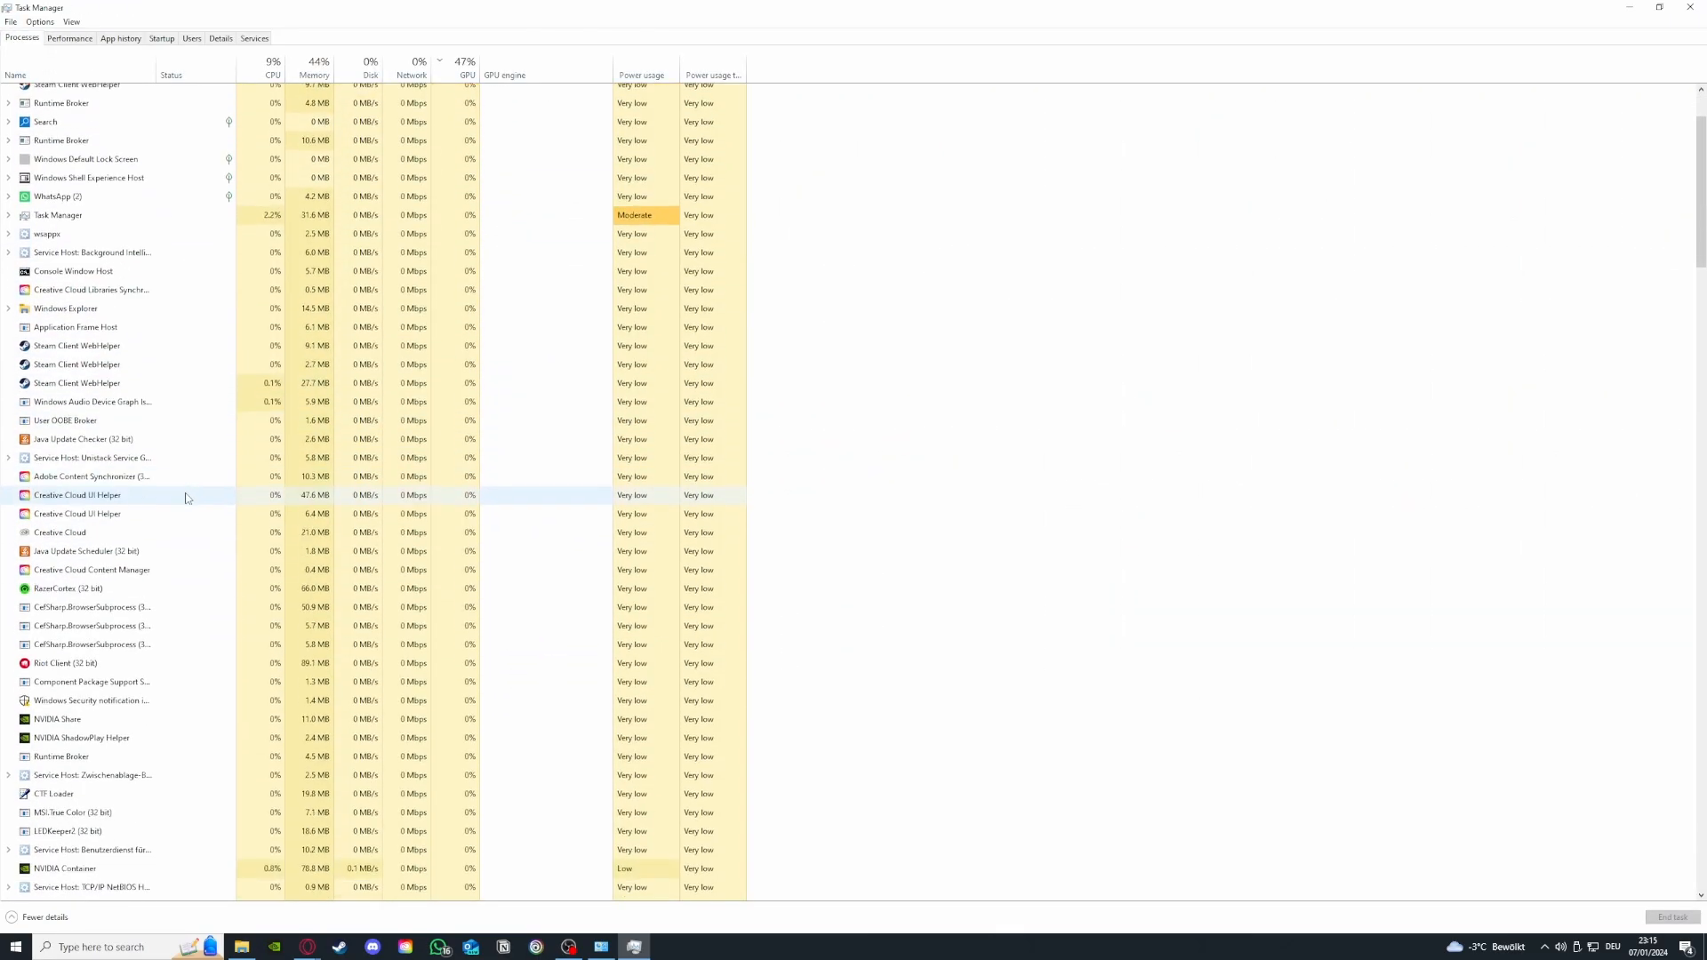
pyautogui.scroll(2, 189, 493)
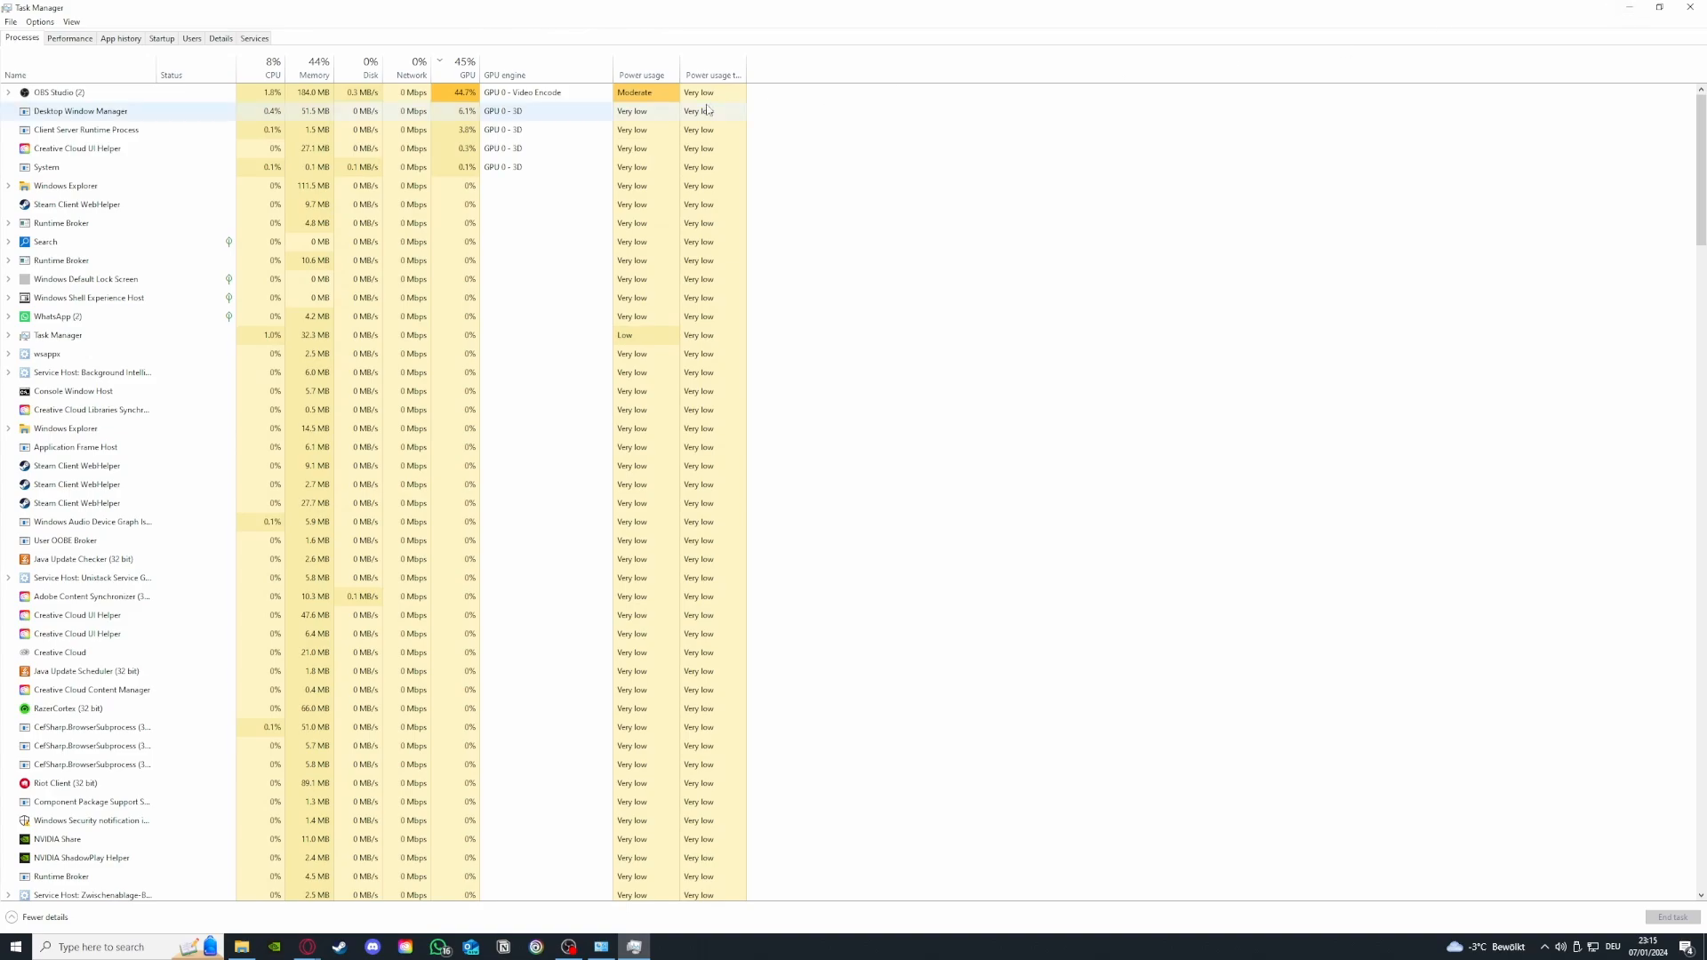
# Open the list of startup programs and show the available actions for Parsec
pyautogui.click(127, 42)
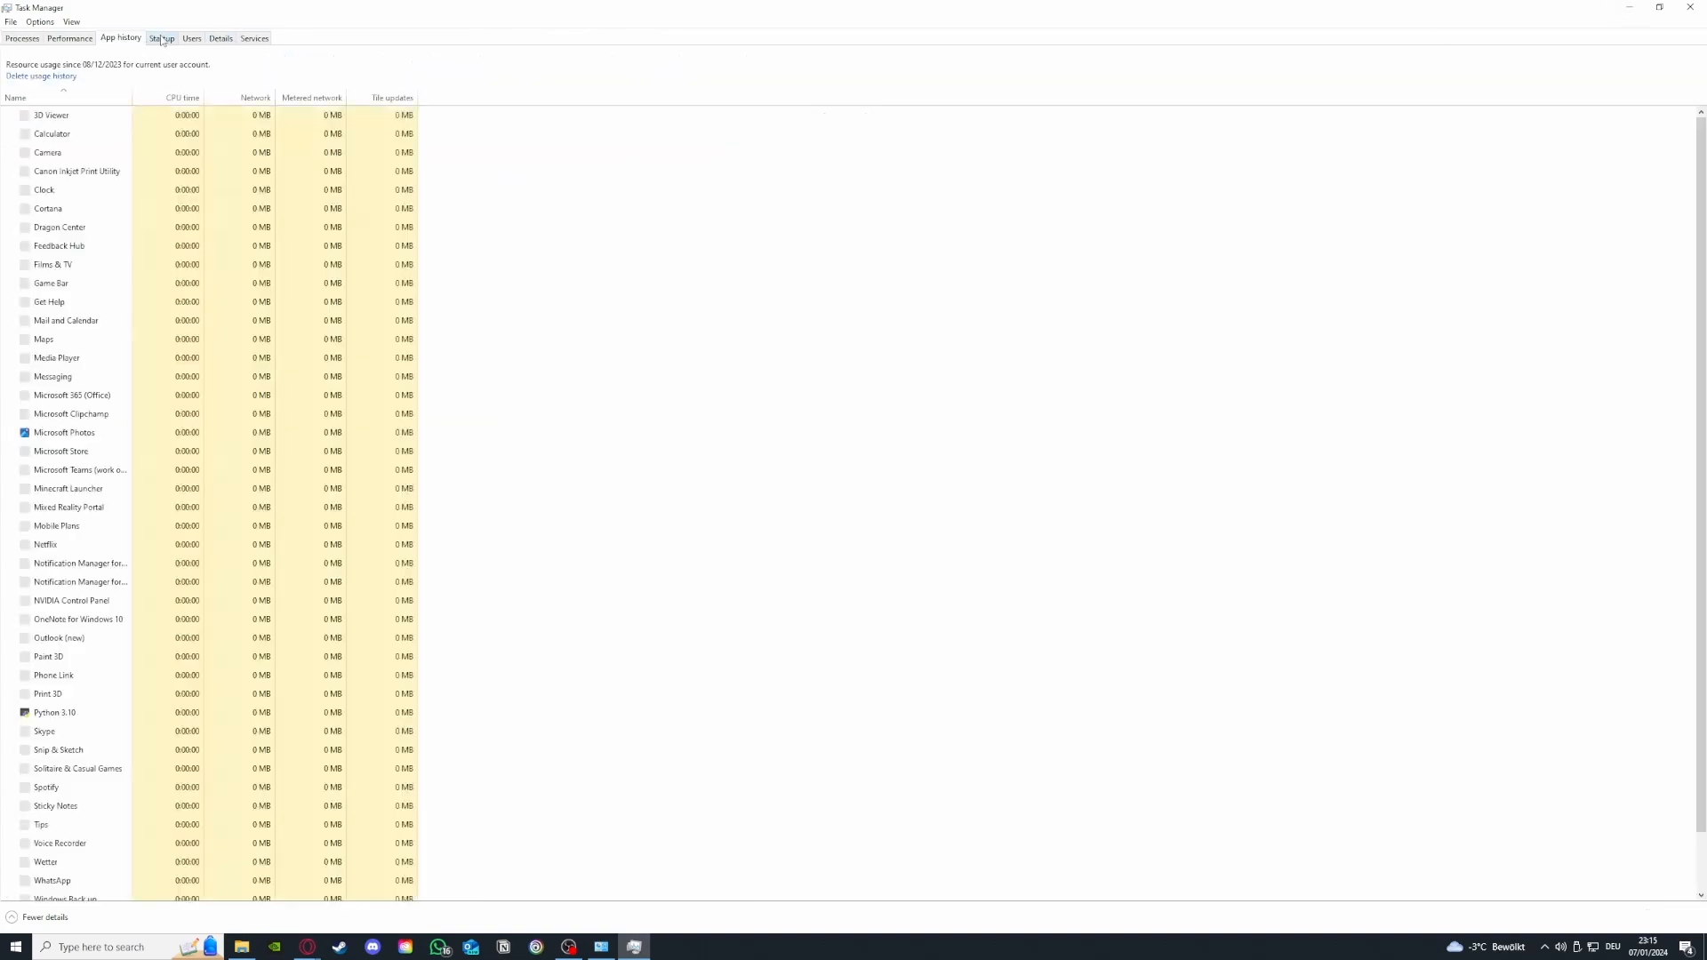
pyautogui.hotkey('ctrl', 'Tab')
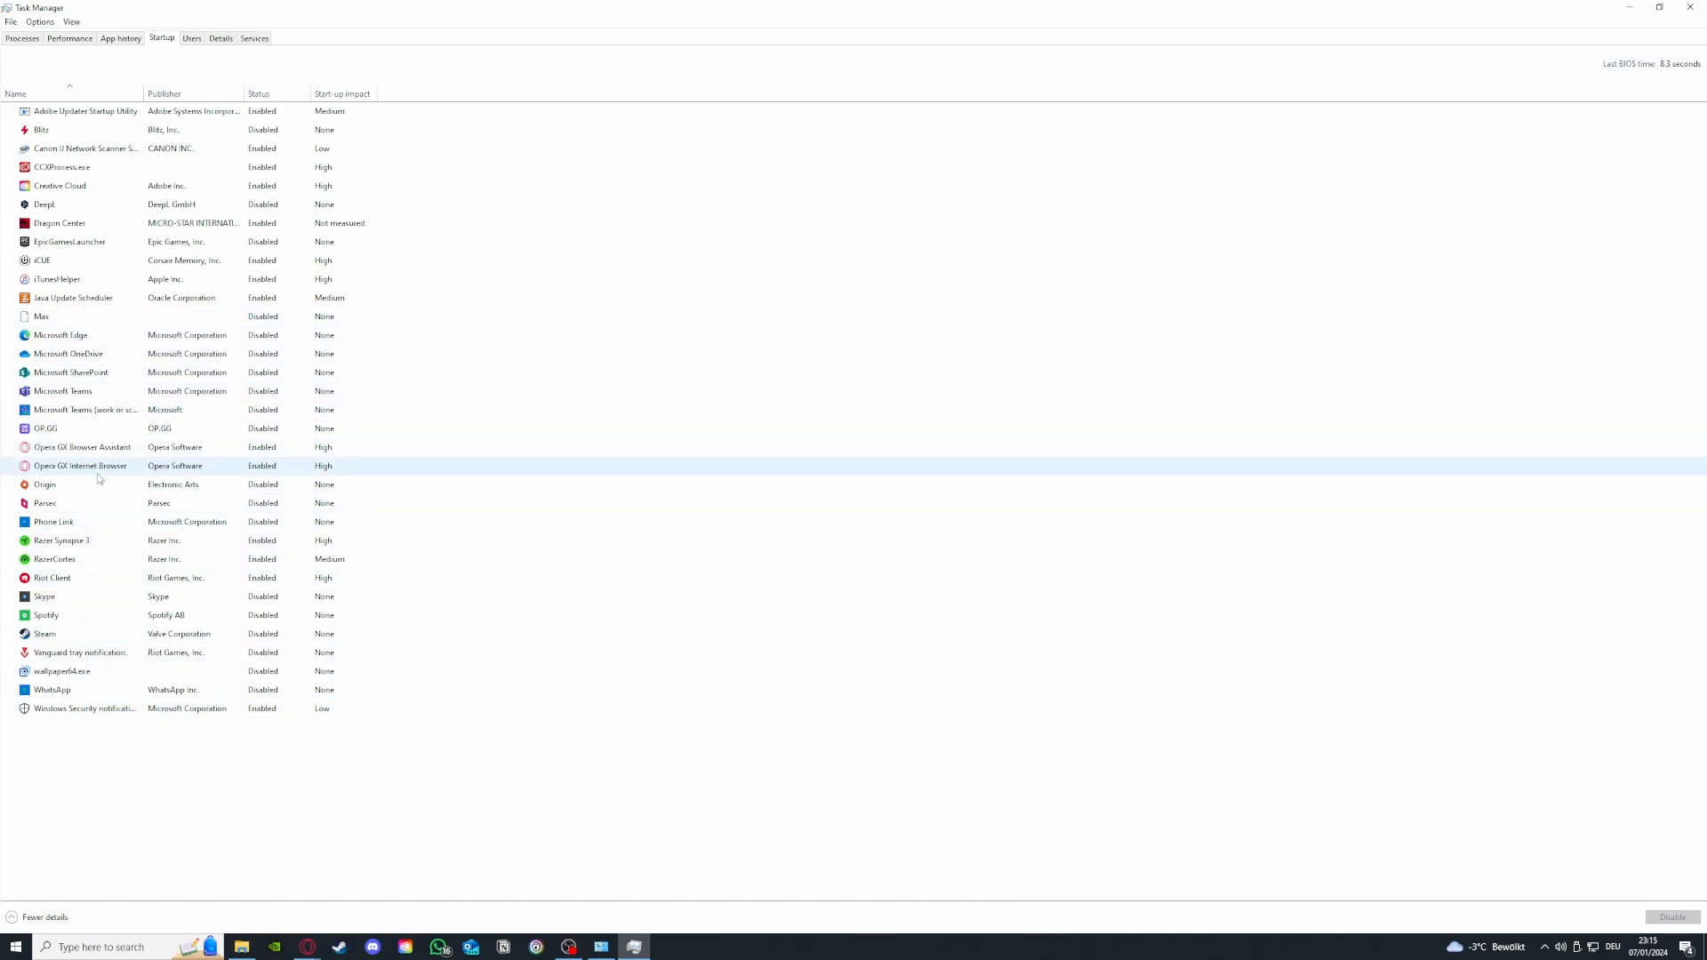
pyautogui.click(92, 504)
pyautogui.rightClick(111, 505)
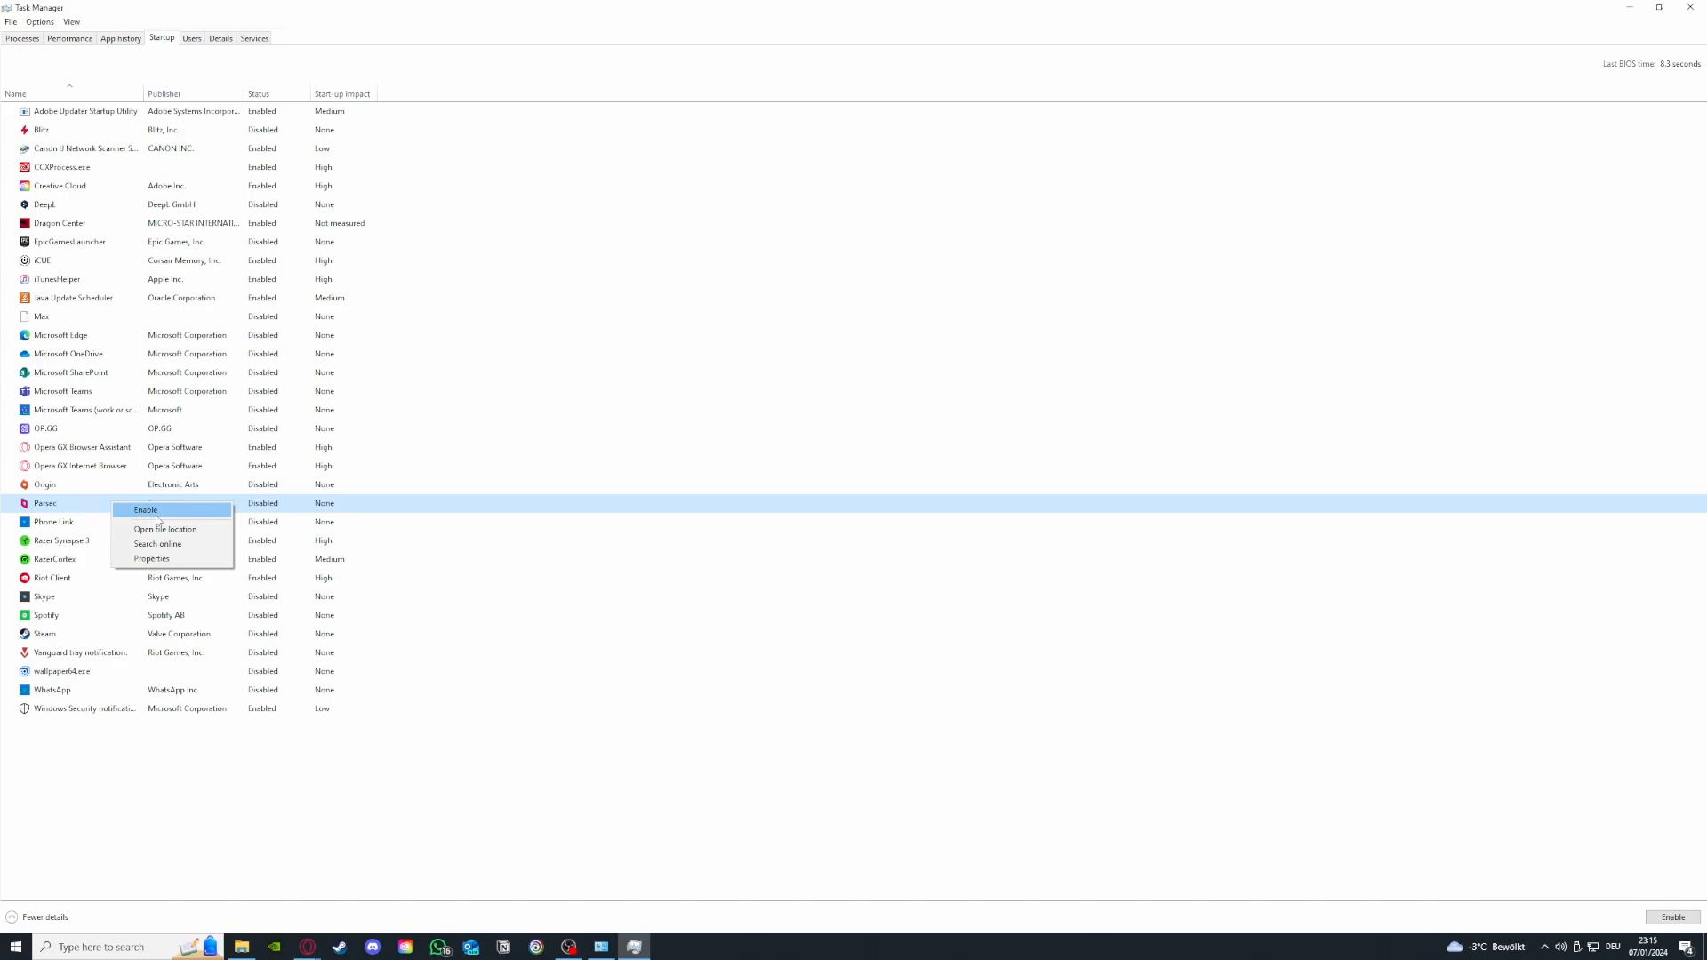
# Show the available actions for the iCUE startup entry and close Task Manager
pyautogui.click(163, 269)
pyautogui.rightClick(101, 267)
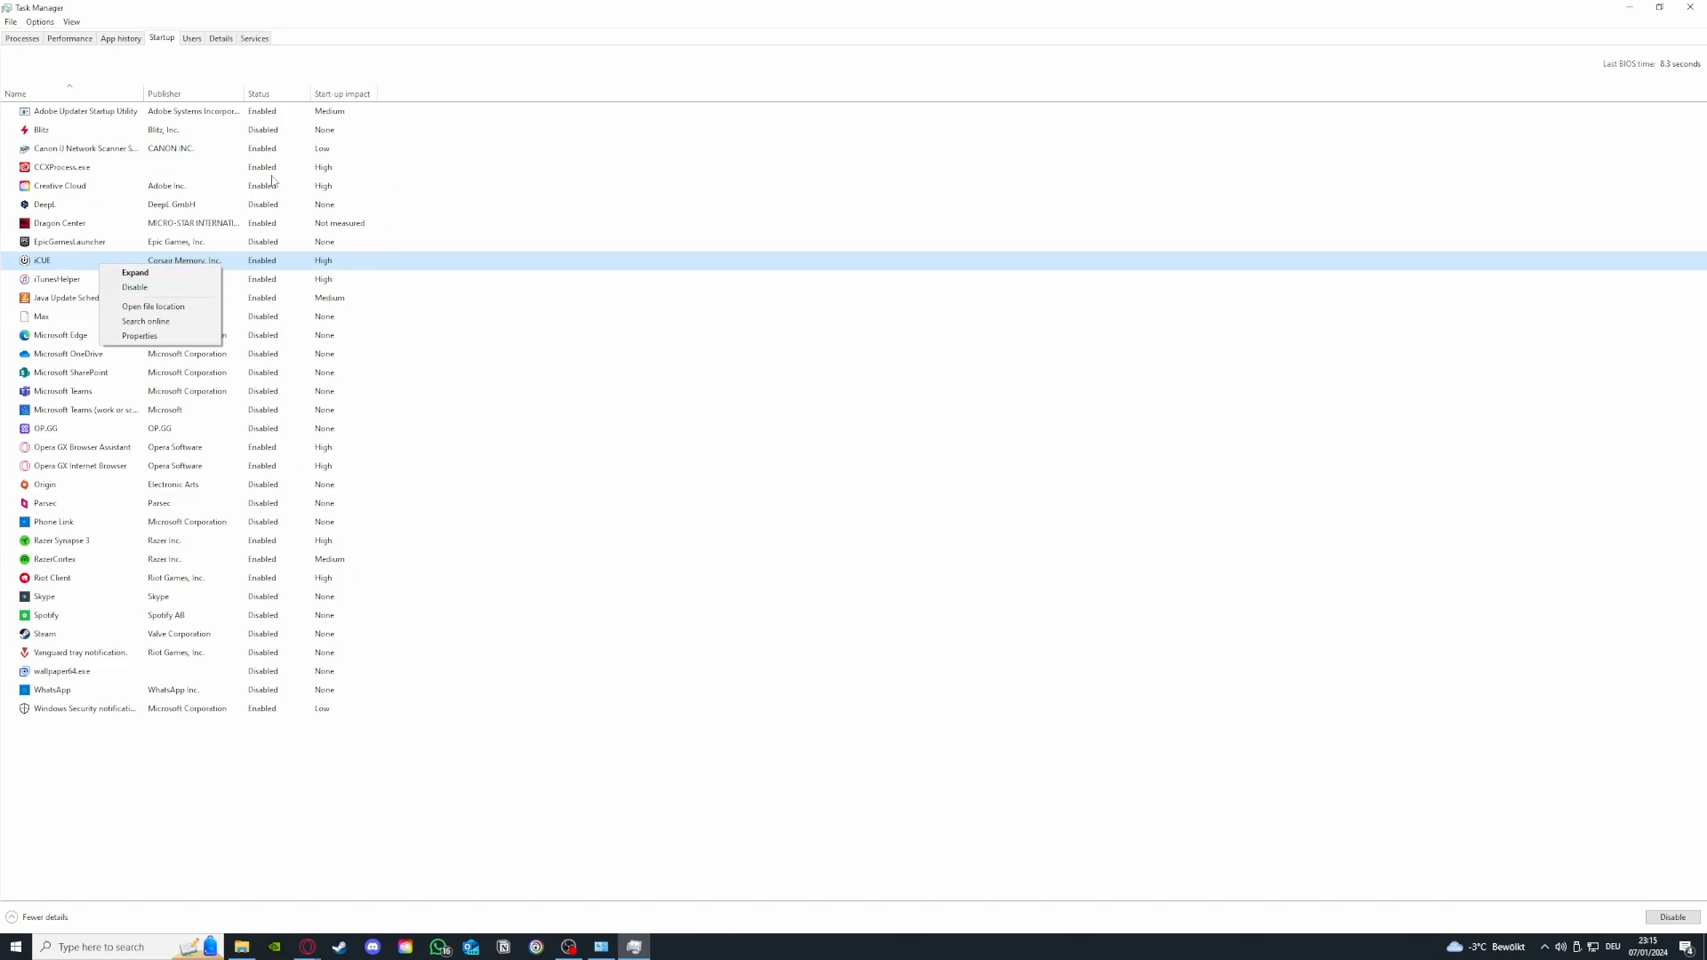
pyautogui.click(182, 288)
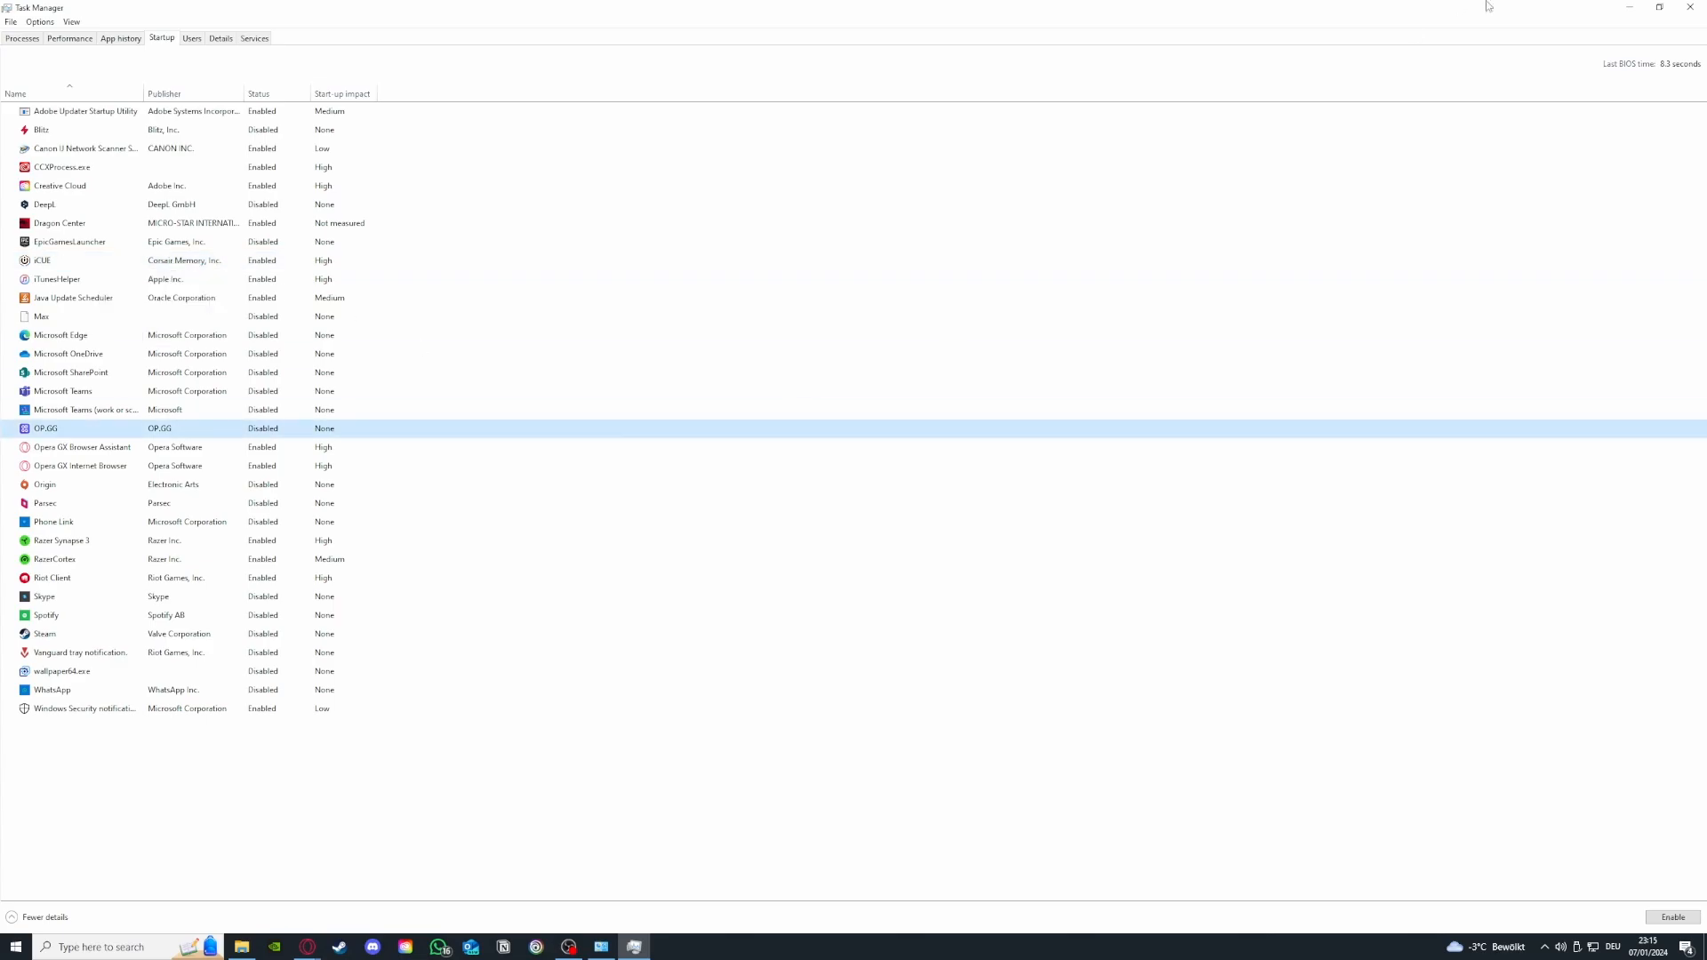
pyautogui.click(1690, 7)
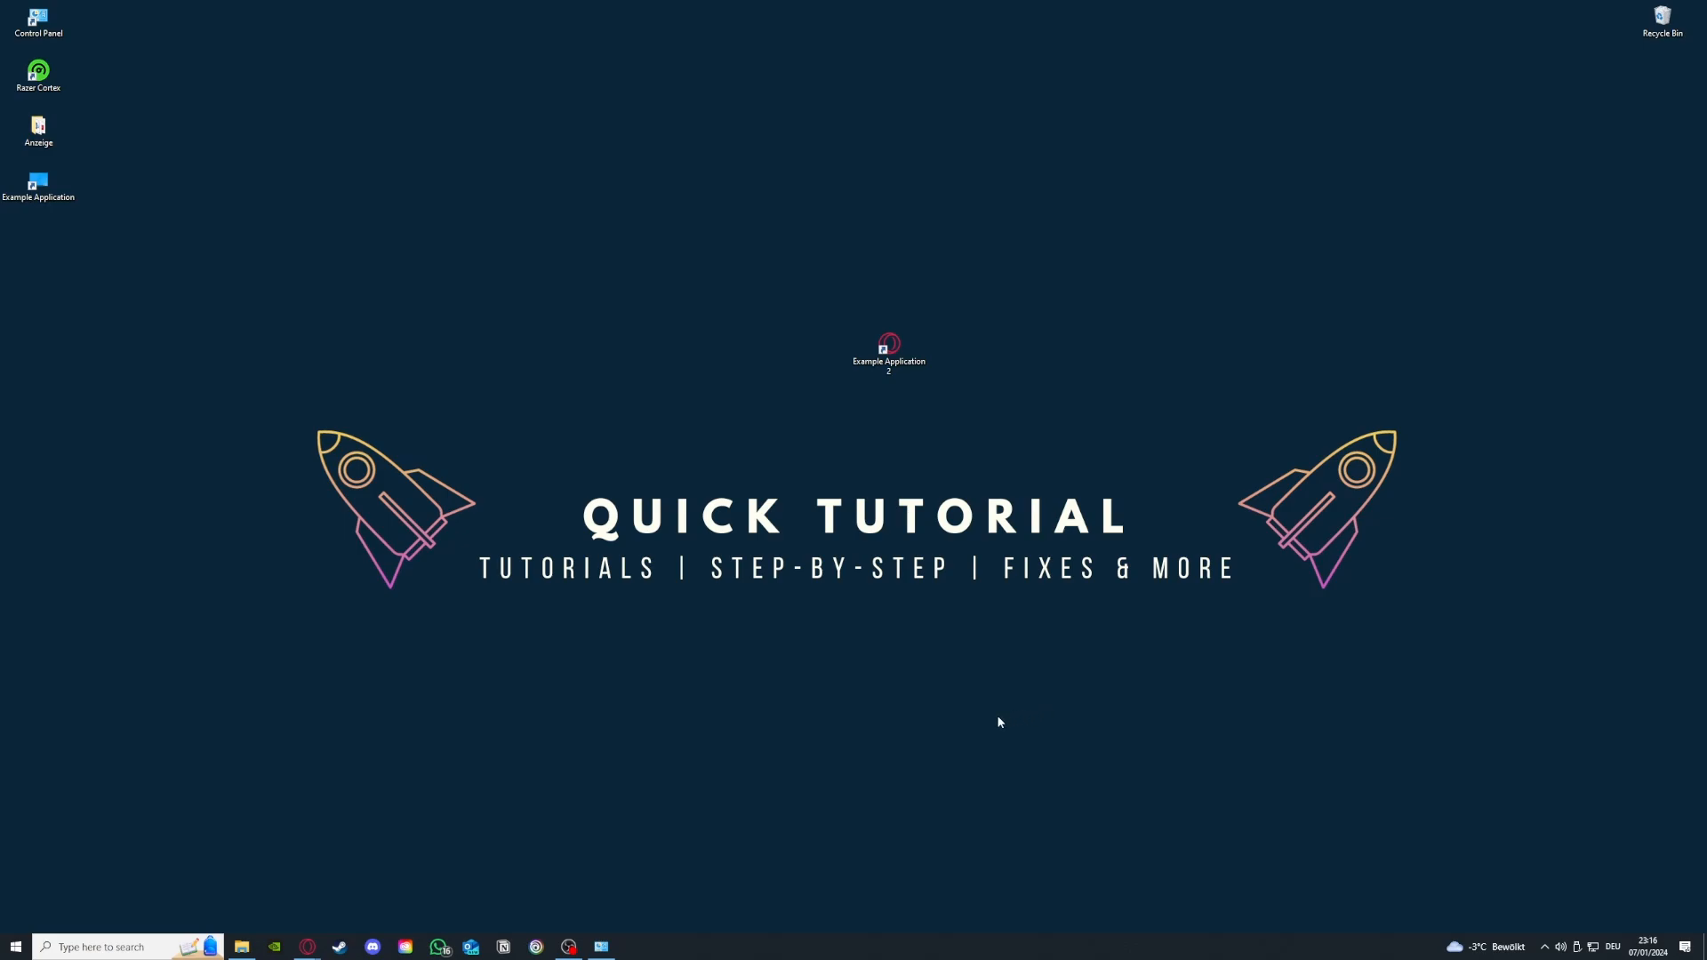
# Reopen Task Manager and enlarge its window to show the GPU and power usage columns
pyautogui.rightClick(776, 956)
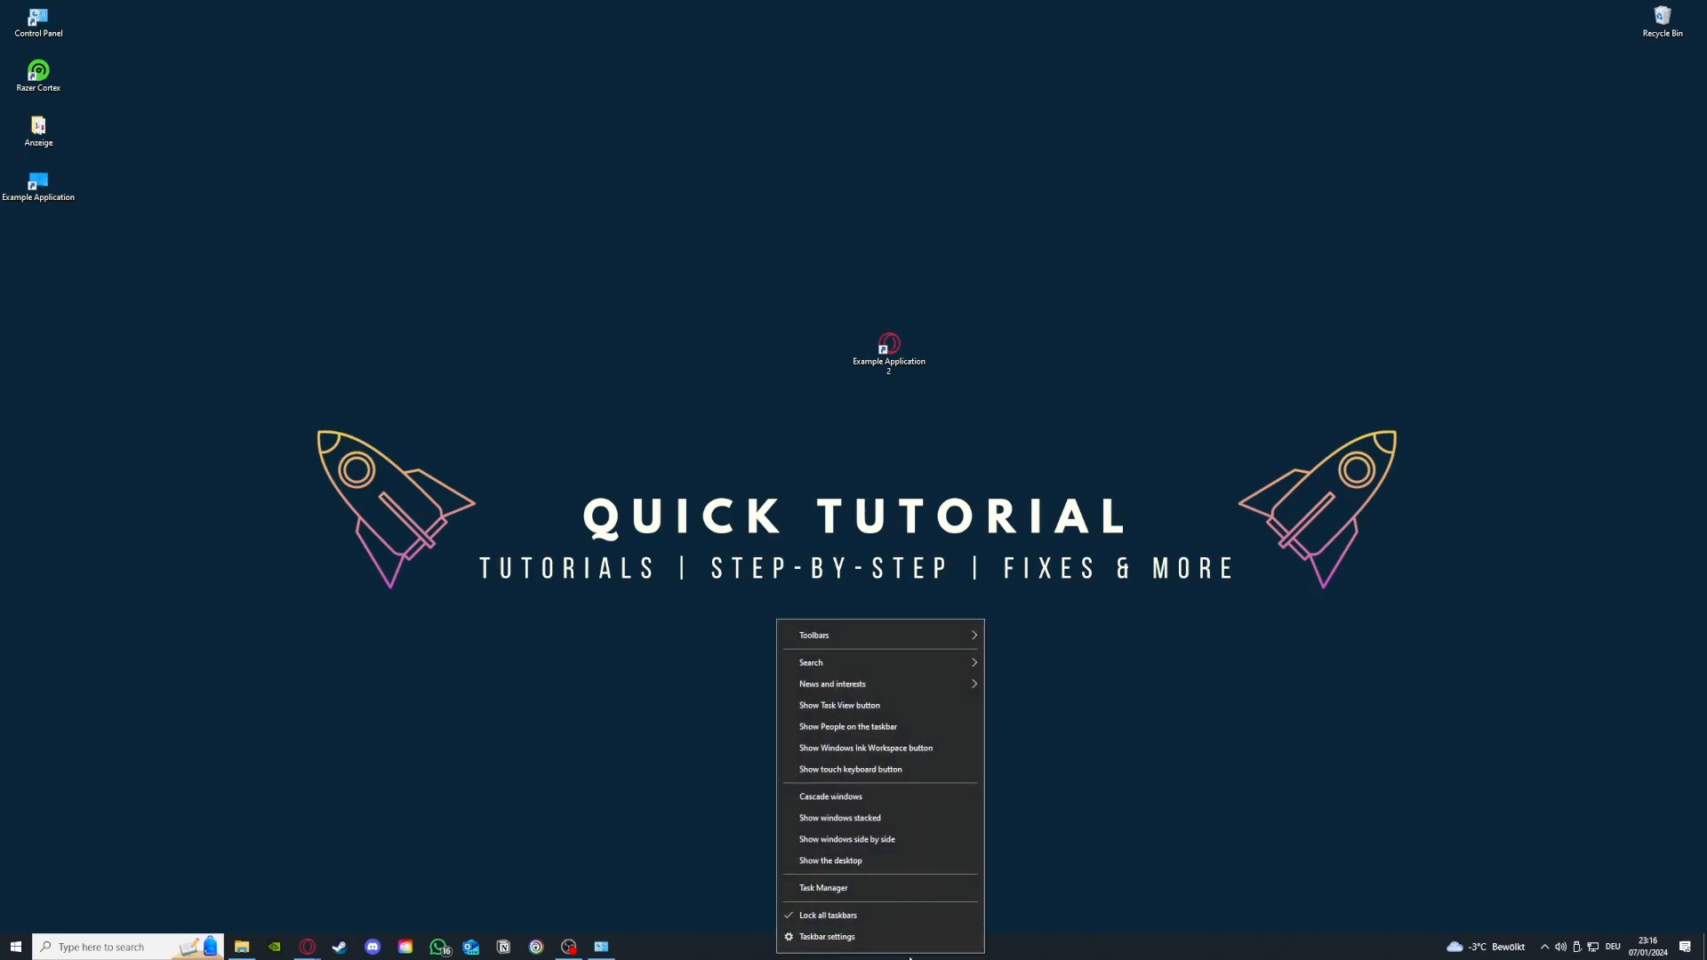
pyautogui.click(834, 890)
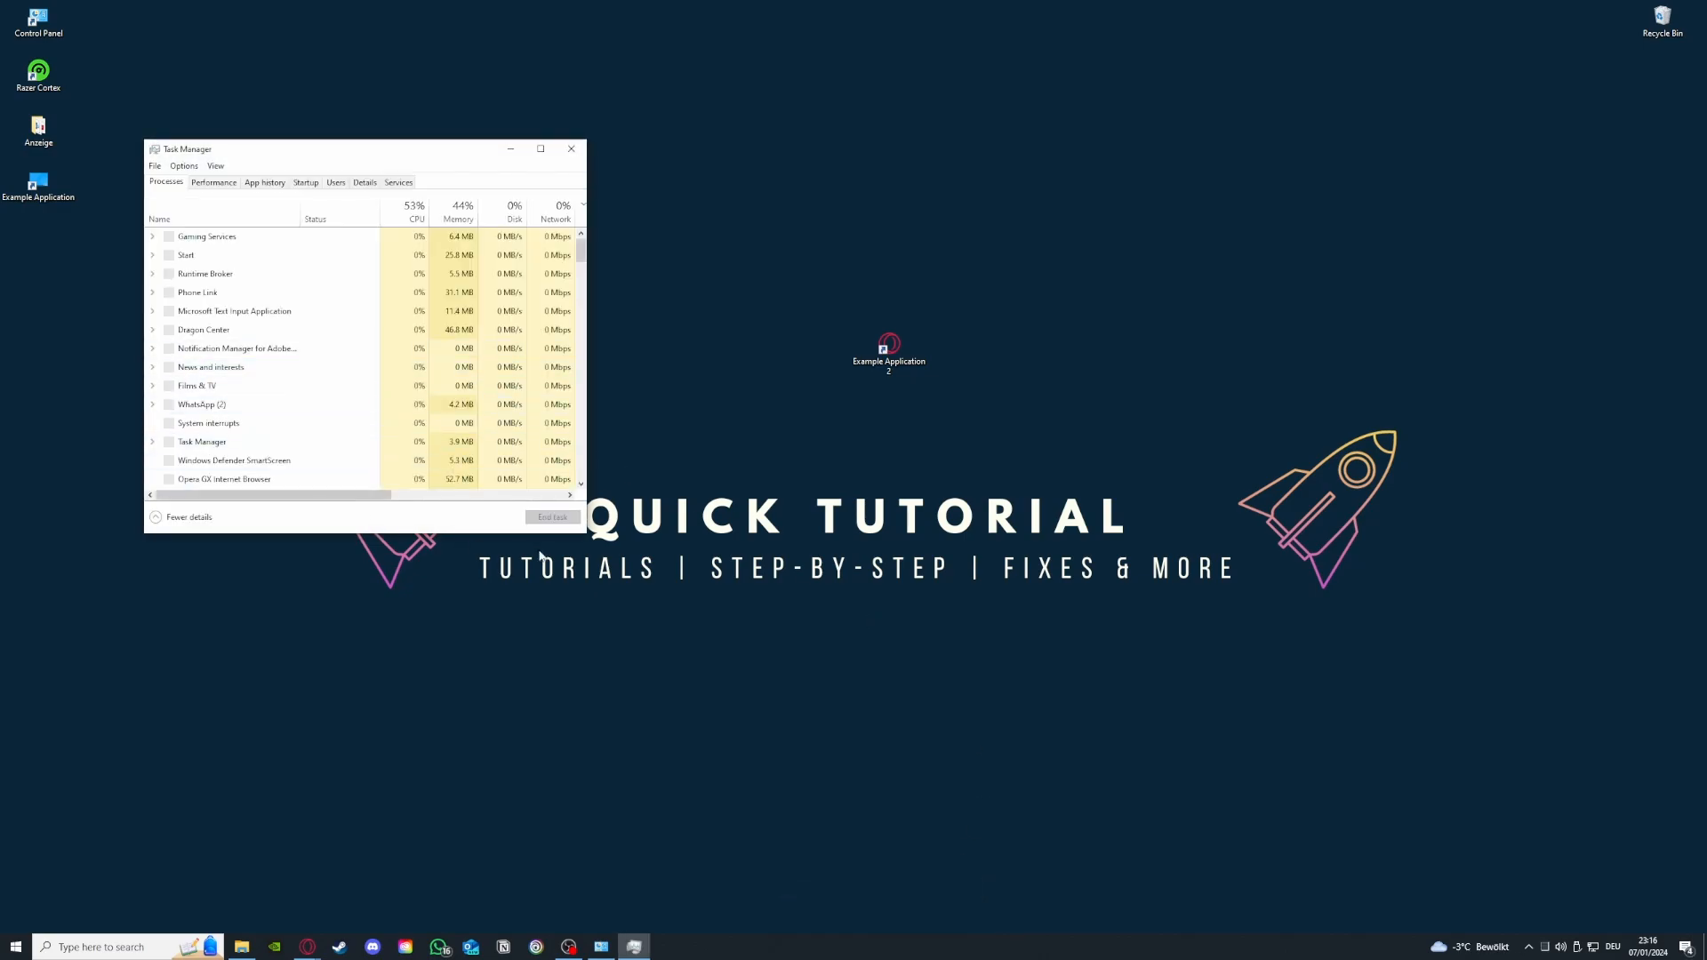
pyautogui.moveTo(579, 534); pyautogui.dragTo(1110, 761)
# Go through the Steam Client WebHelper processes one by one and close Task Manager
pyautogui.click(364, 461)
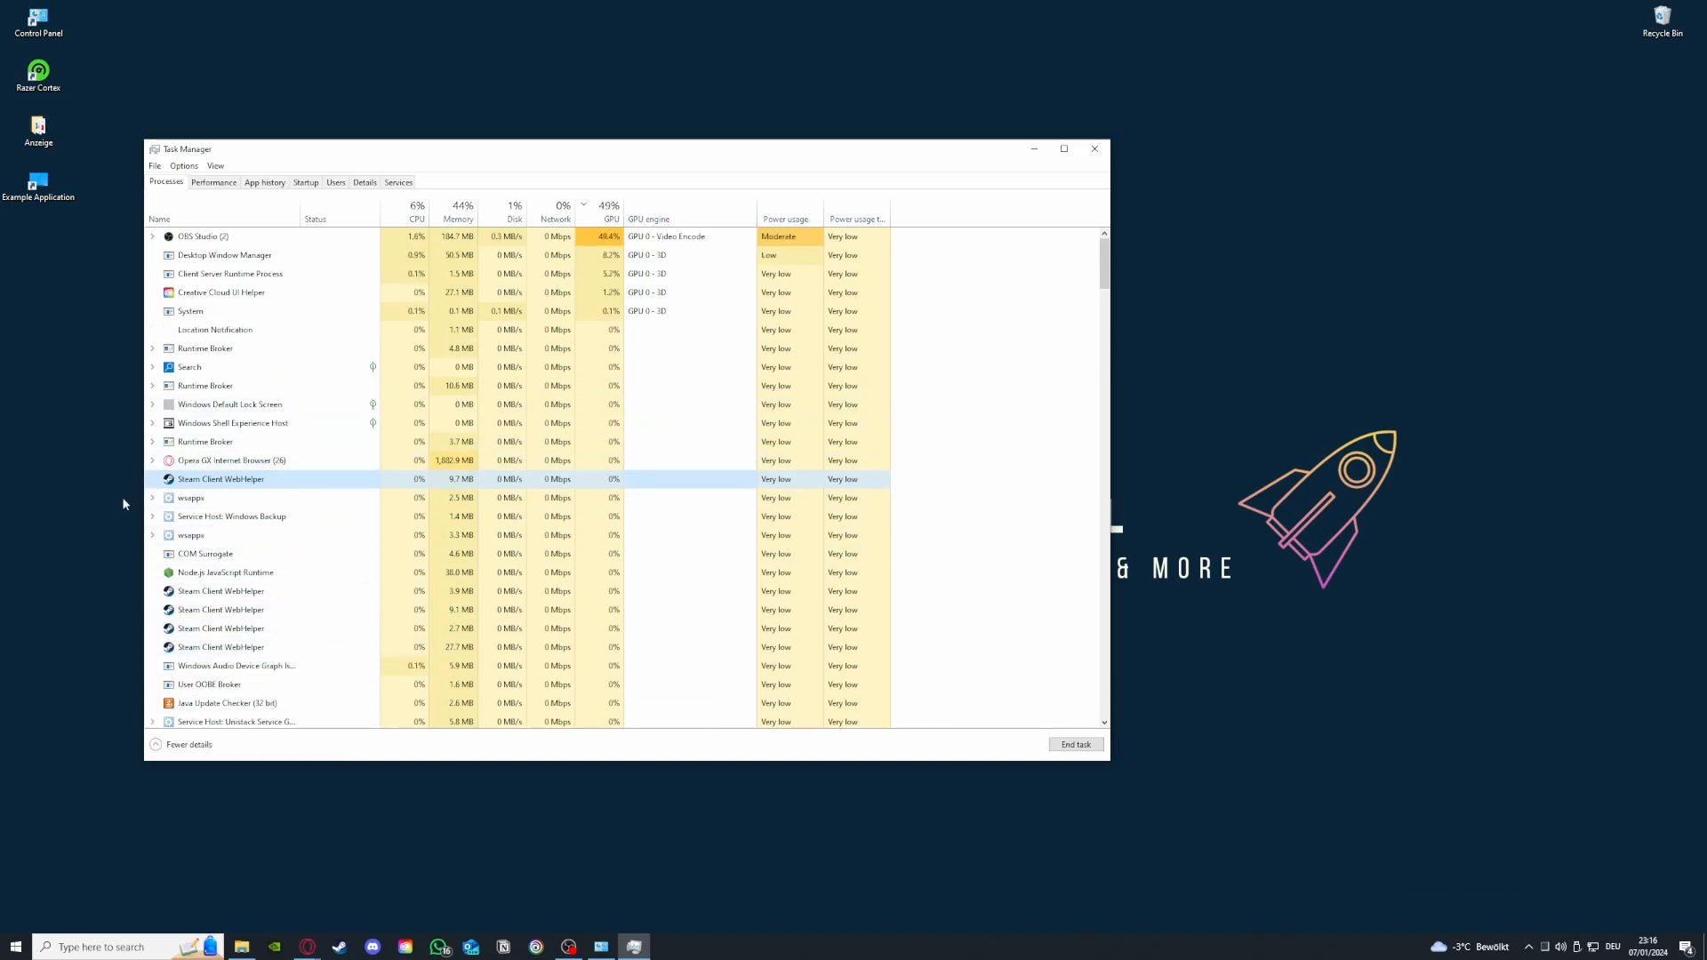
pyautogui.scroll(-3, 195, 563)
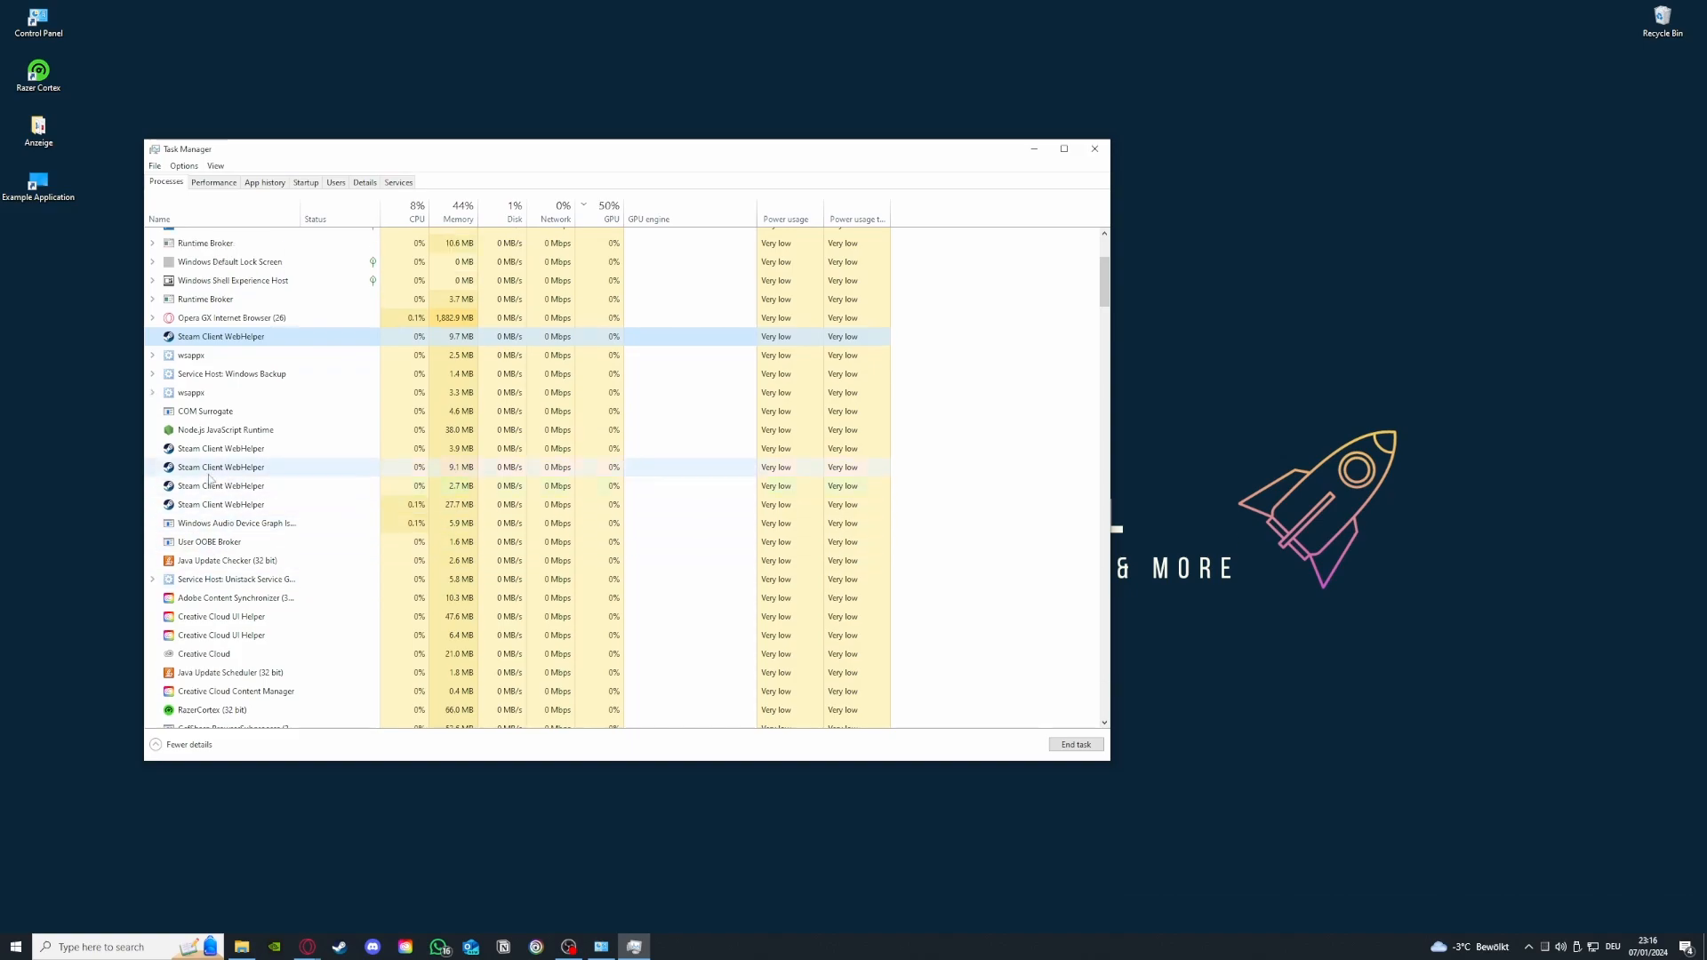
pyautogui.click(202, 448)
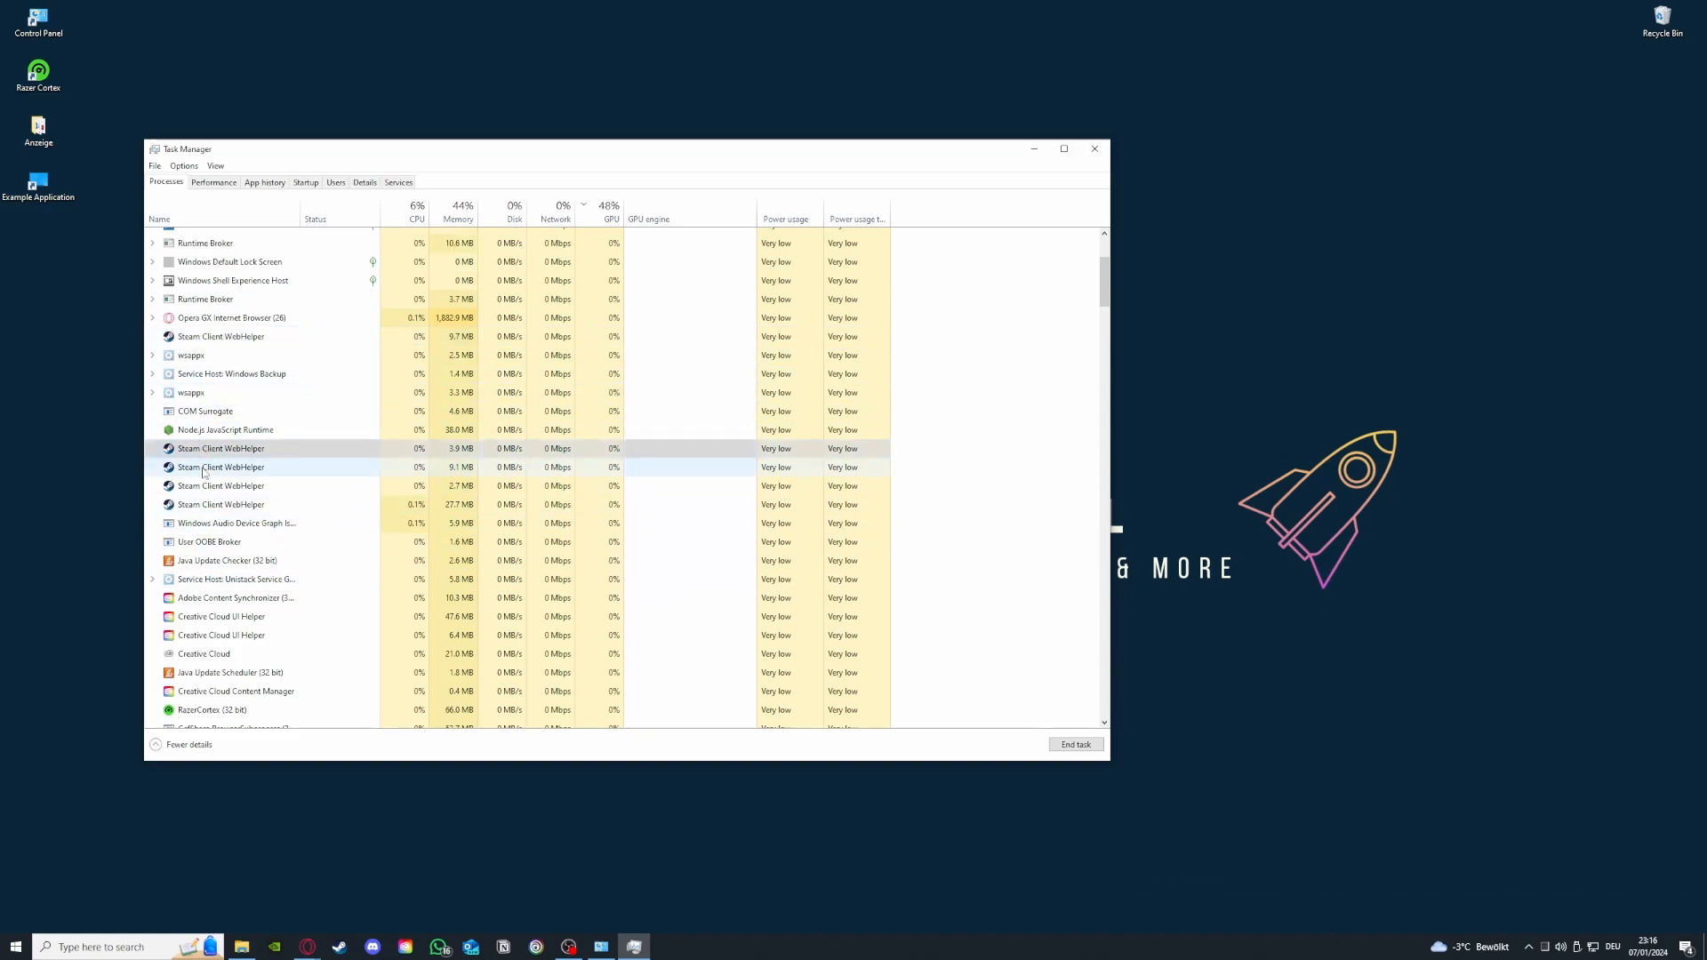
pyautogui.click(204, 467)
pyautogui.click(207, 486)
pyautogui.click(211, 506)
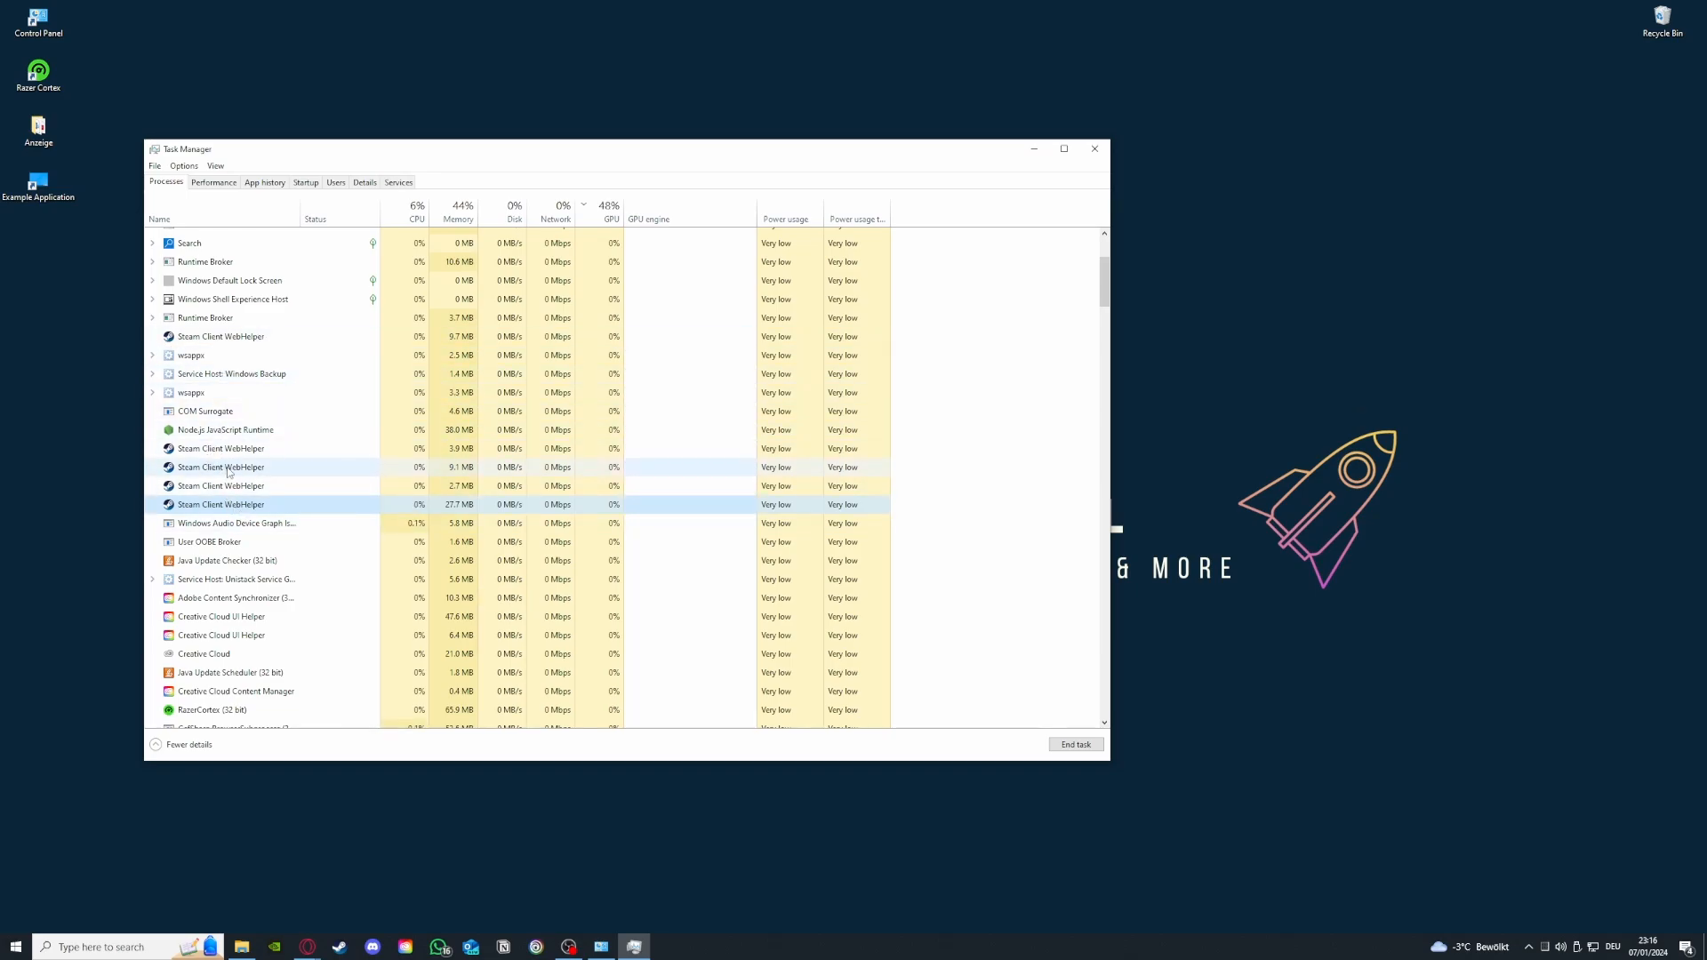
pyautogui.click(1092, 145)
pyautogui.click(1093, 147)
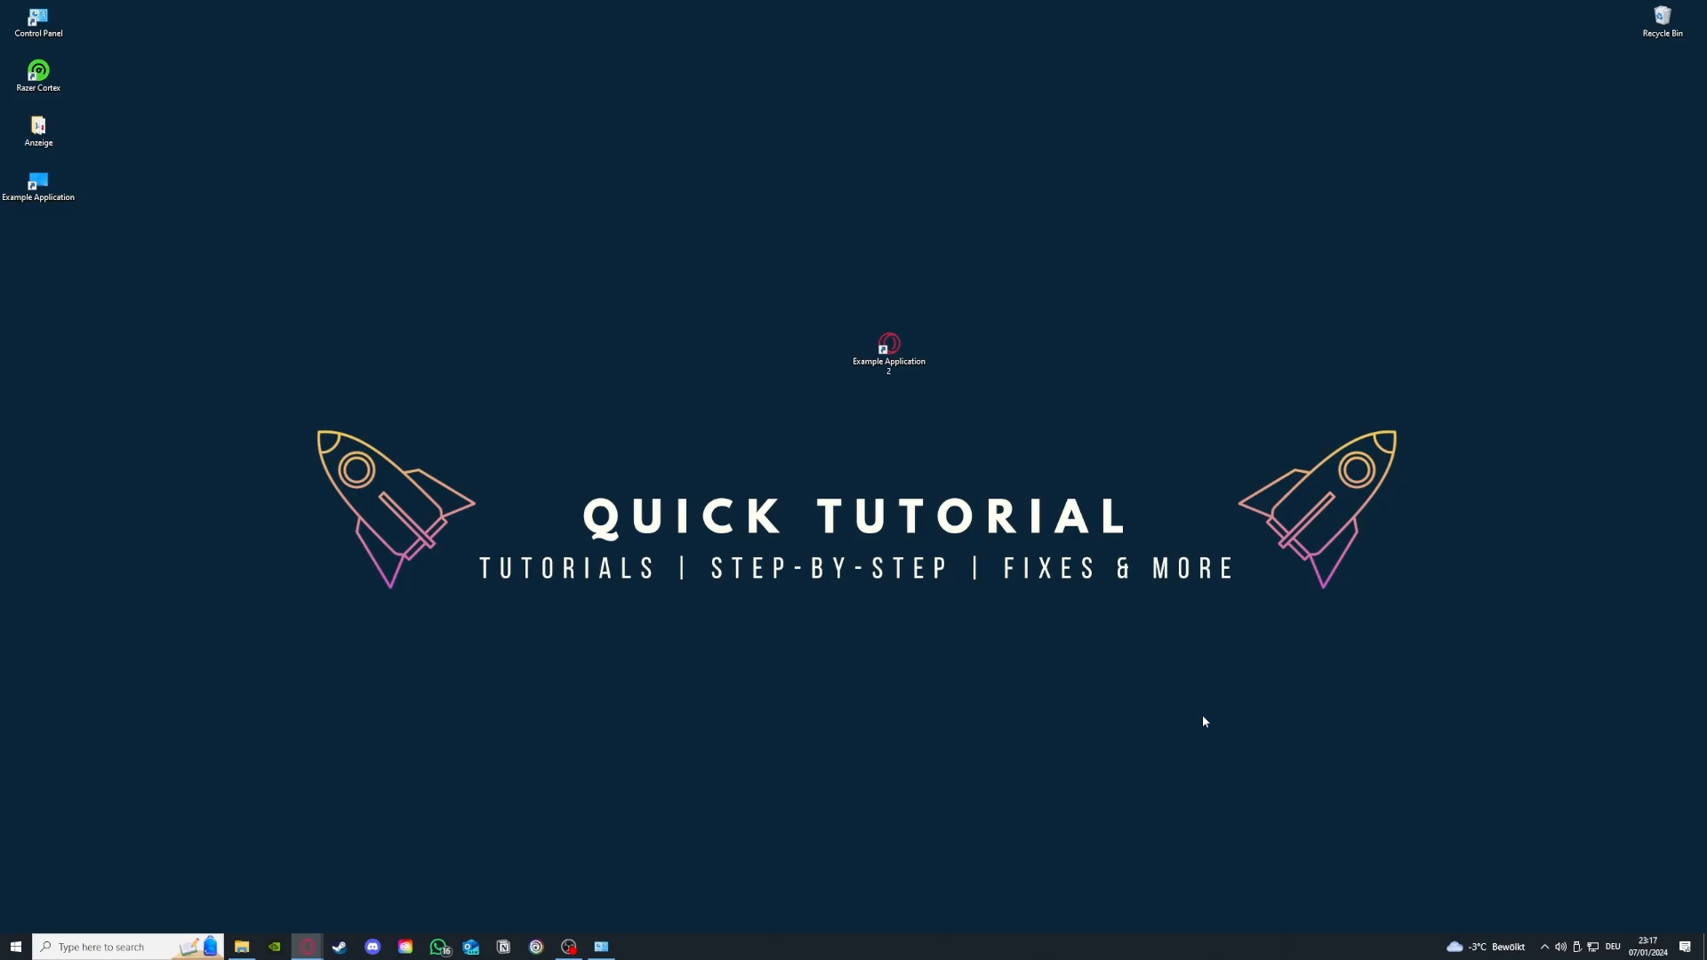
# Open Administrative Tools from the System and Security page of Control Panel and place the two windows side by side
pyautogui.click(601, 946)
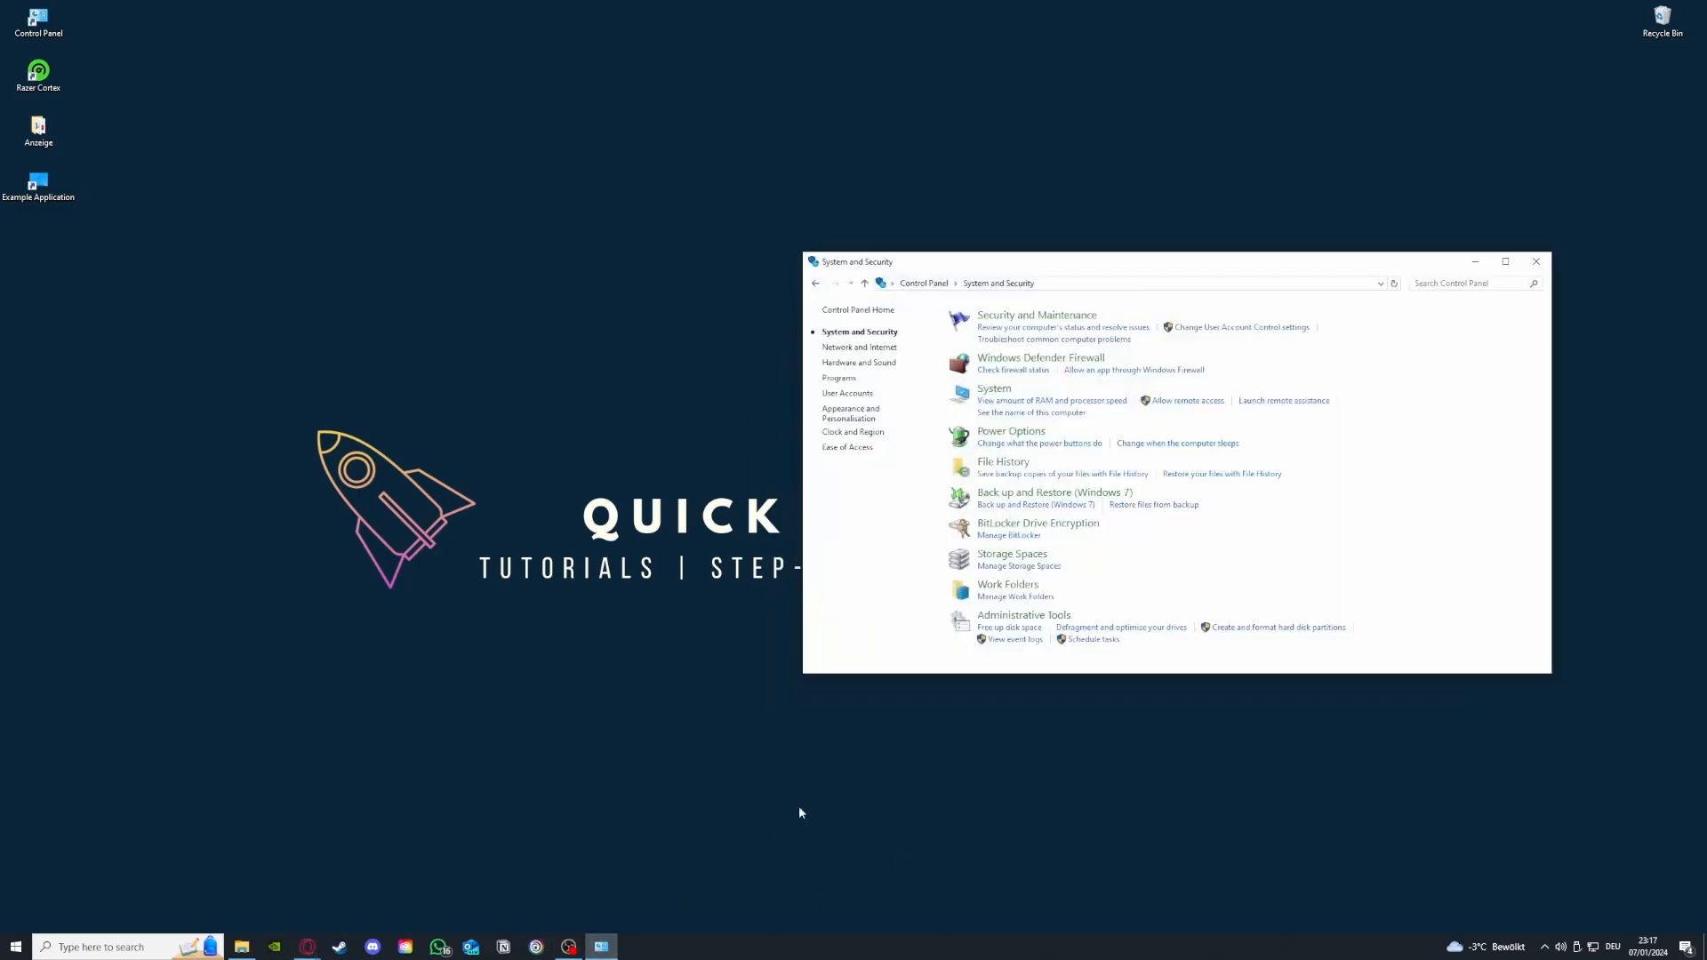
pyautogui.moveTo(1016, 621)
pyautogui.mouseDown()
pyautogui.moveTo(784, 614)
pyautogui.moveTo(1002, 620)
pyautogui.mouseUp()
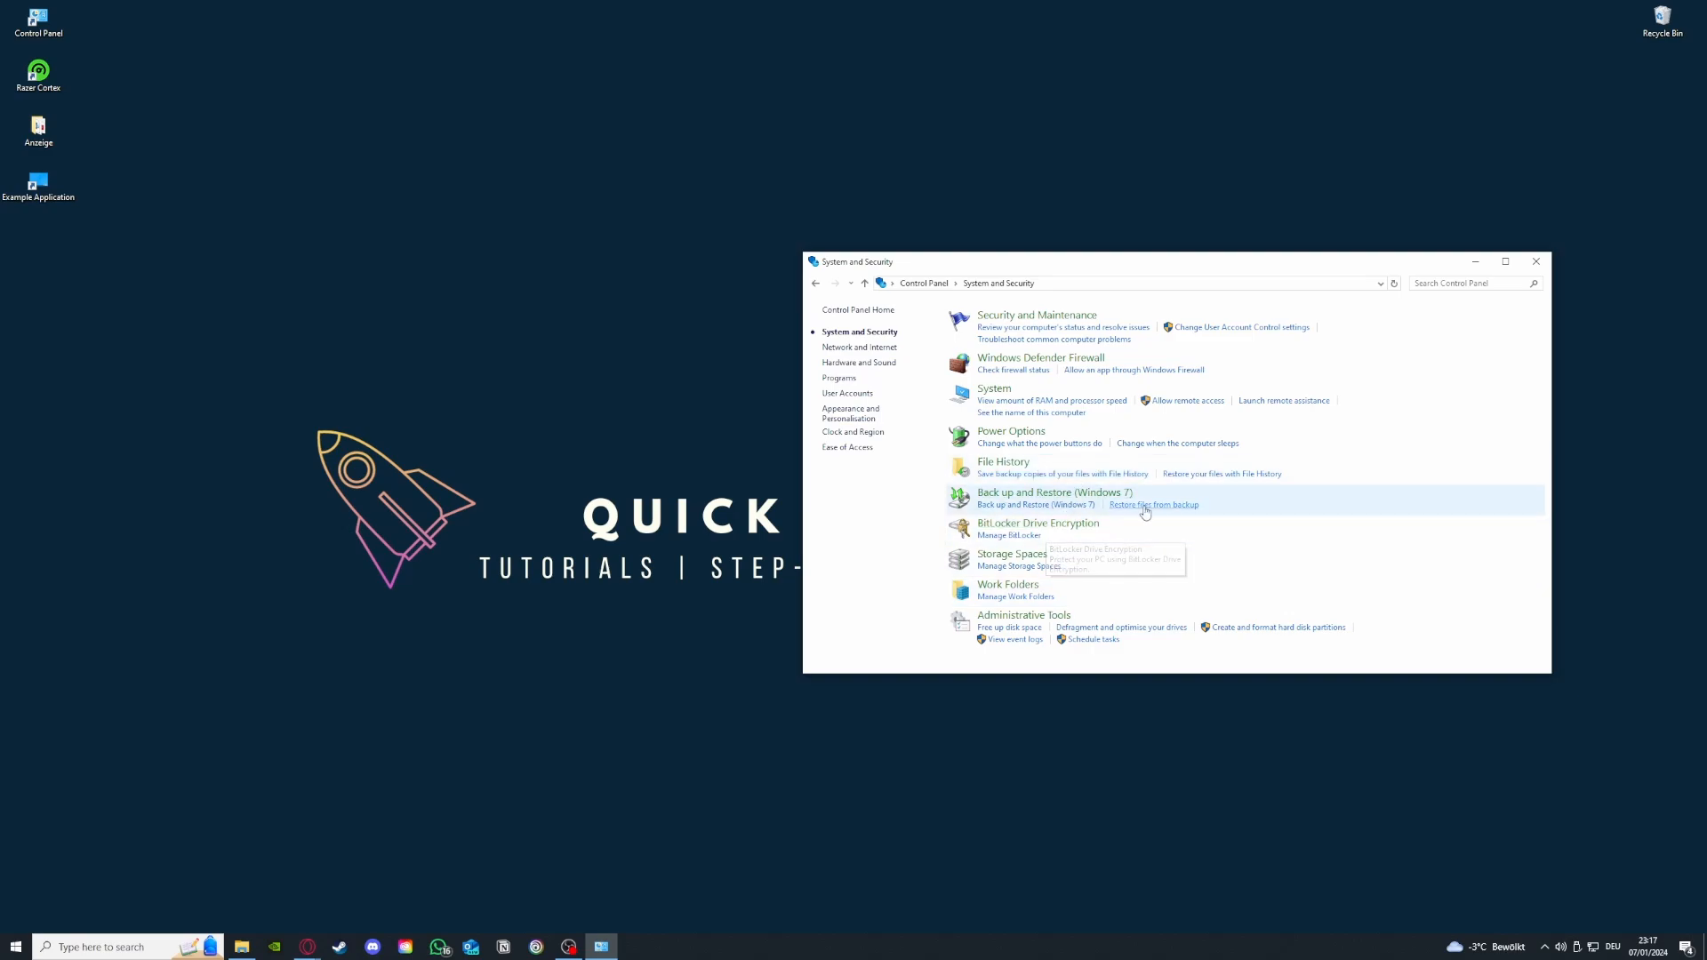
pyautogui.click(1056, 618)
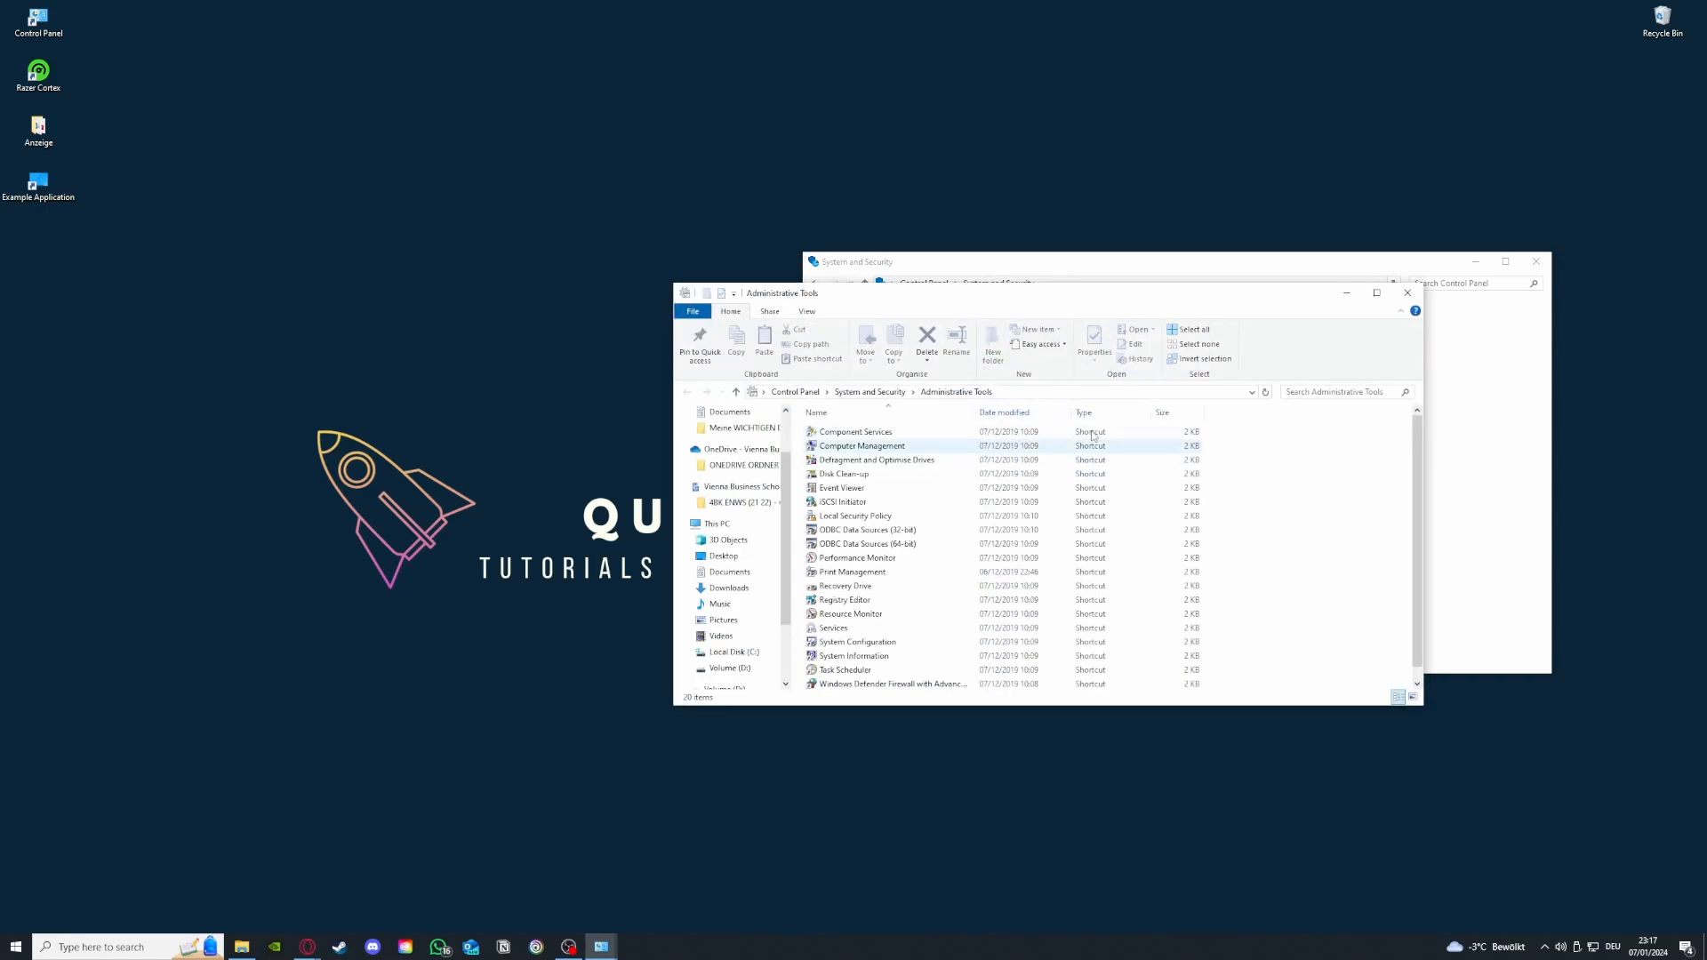
pyautogui.moveTo(1058, 296); pyautogui.dragTo(417, 227)
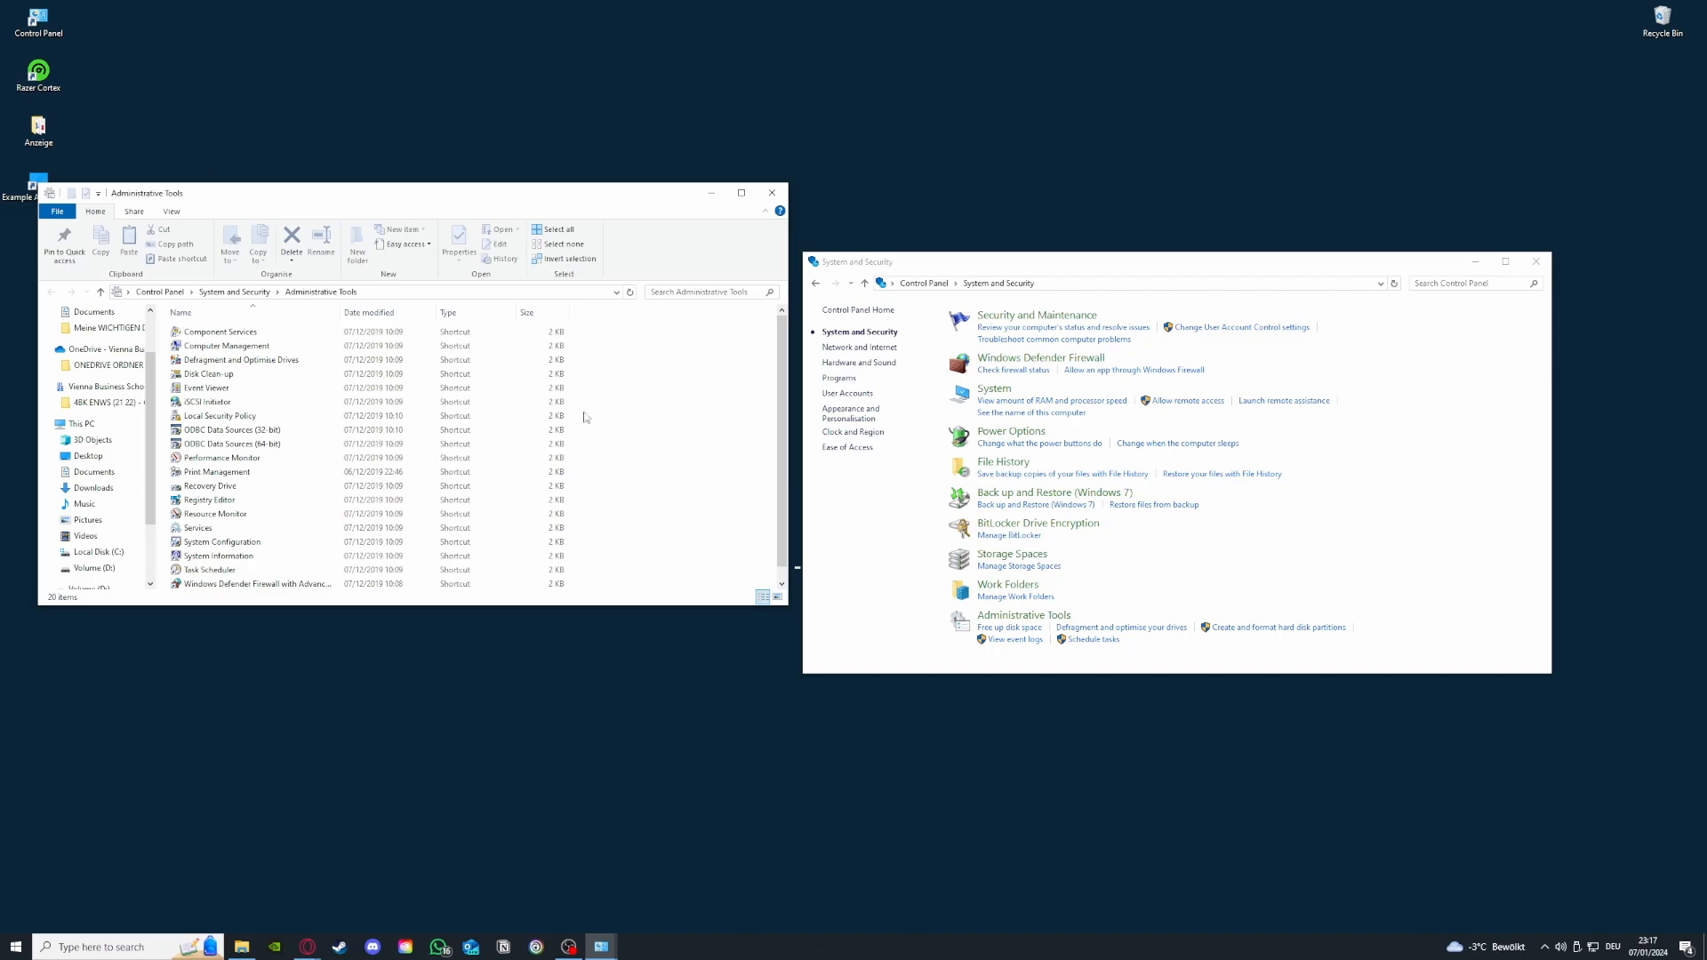
pyautogui.click(138, 948)
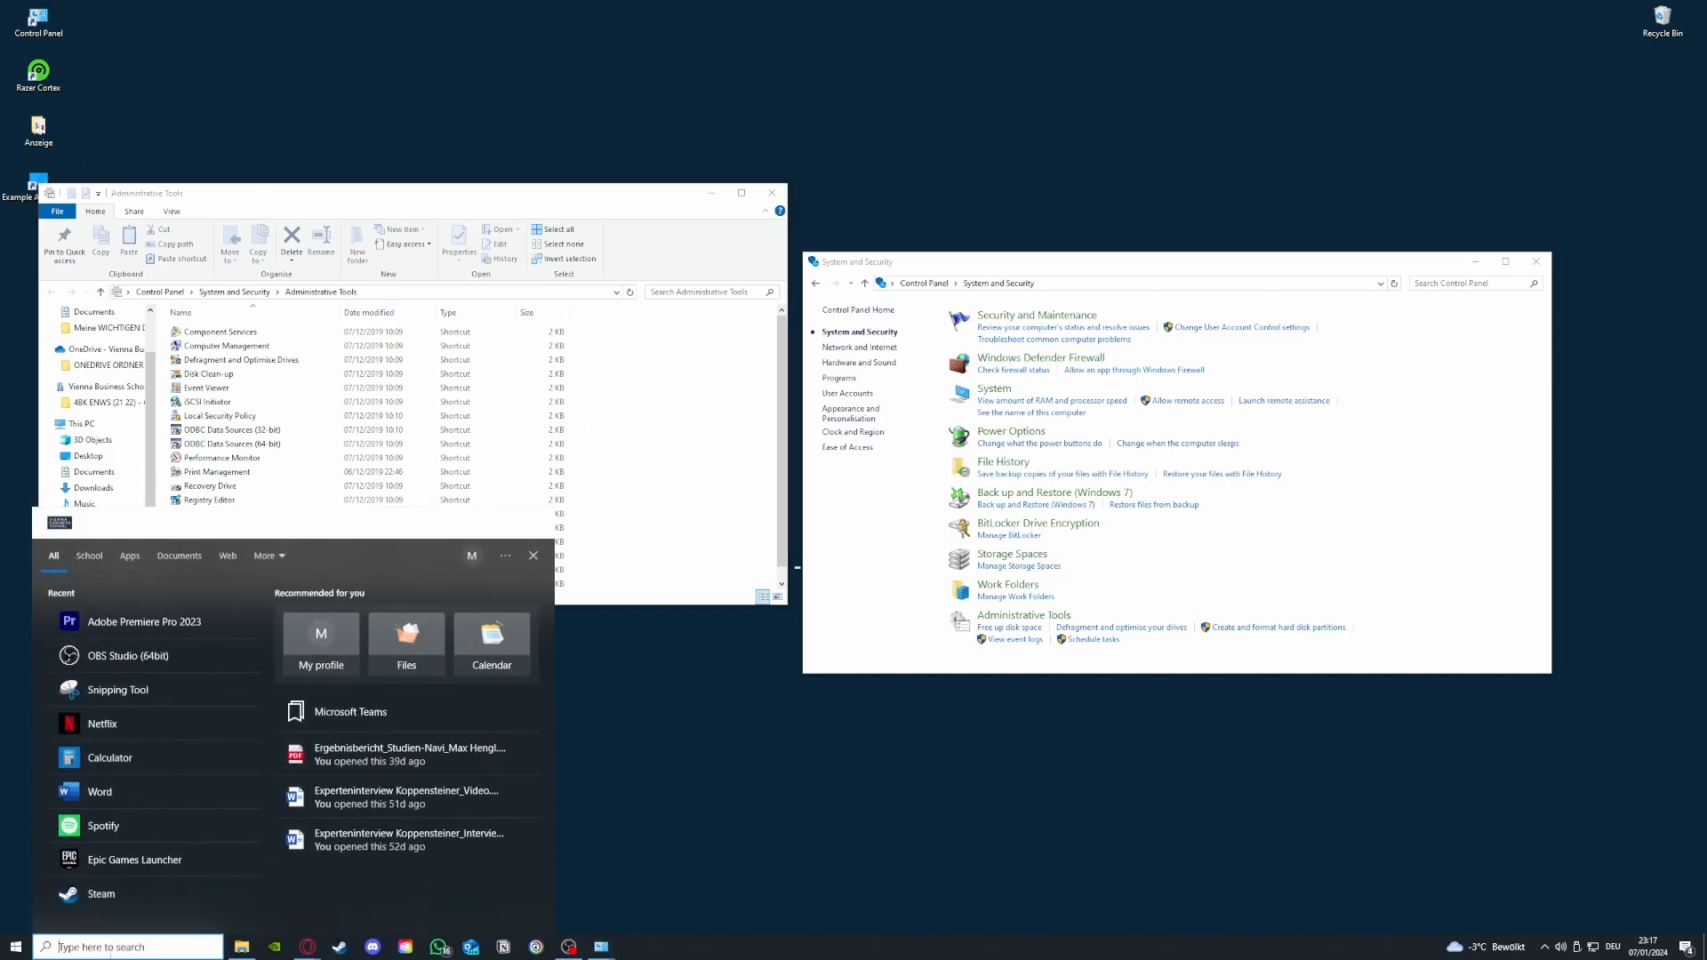
pyautogui.press('Escape')
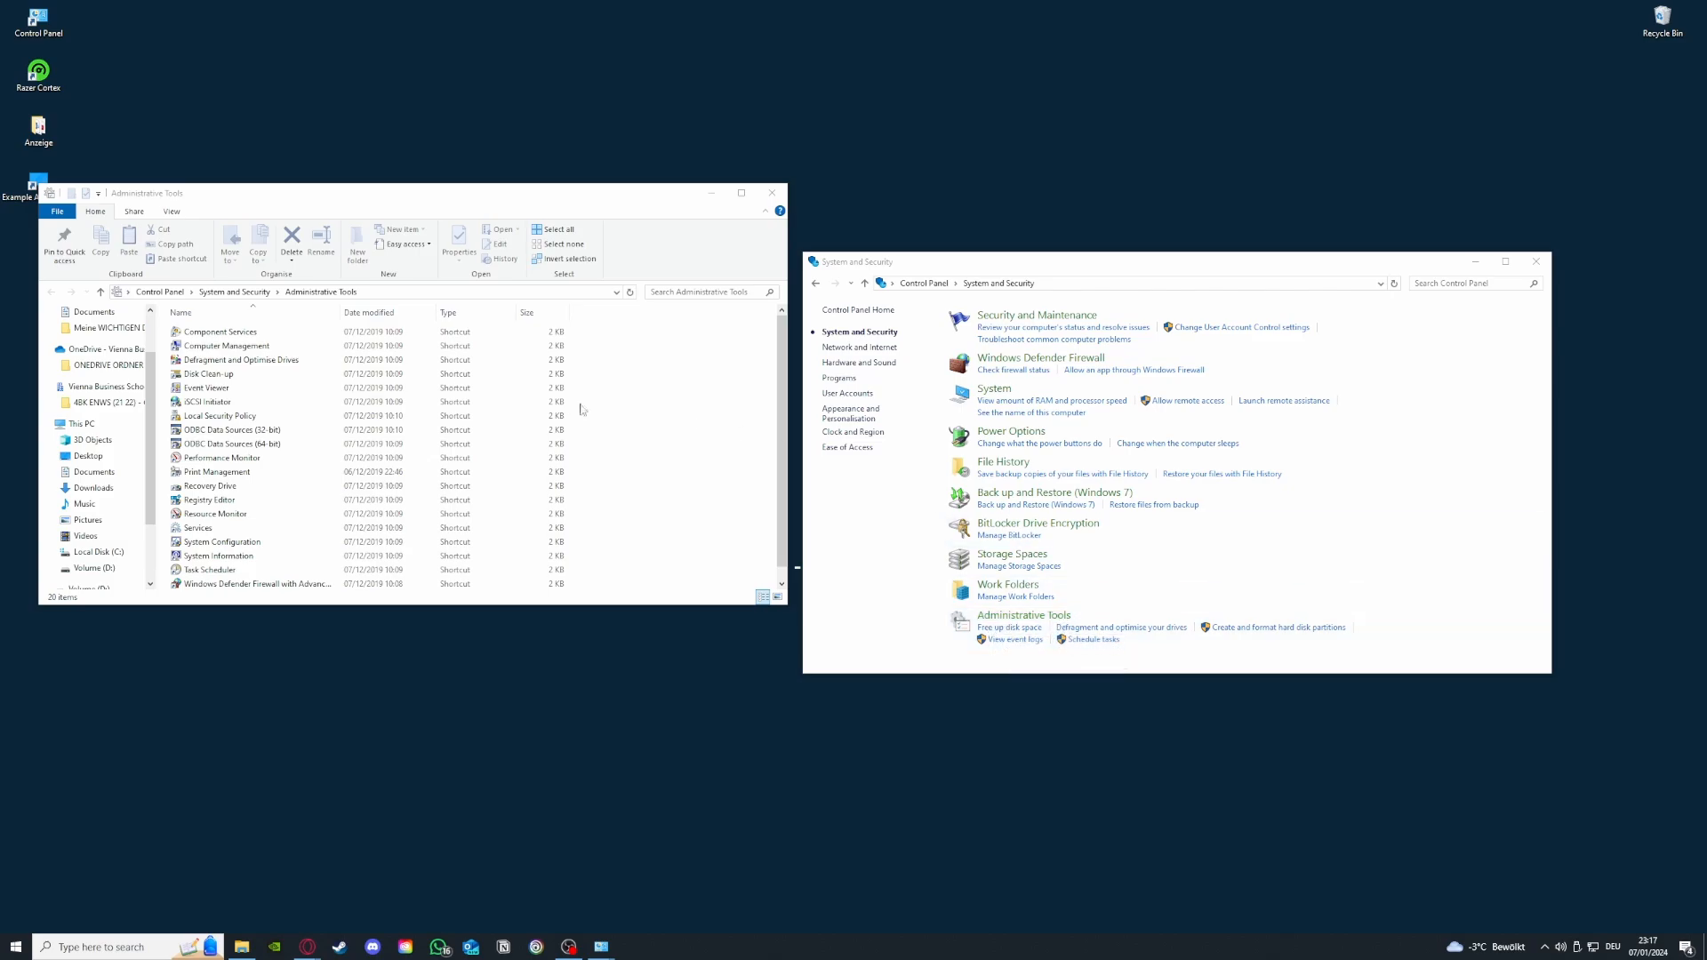
# Open Disk Clean-up to view its drive choices with (C:) selected, and close it together with both Control Panel windows
pyautogui.doubleClick(220, 375)
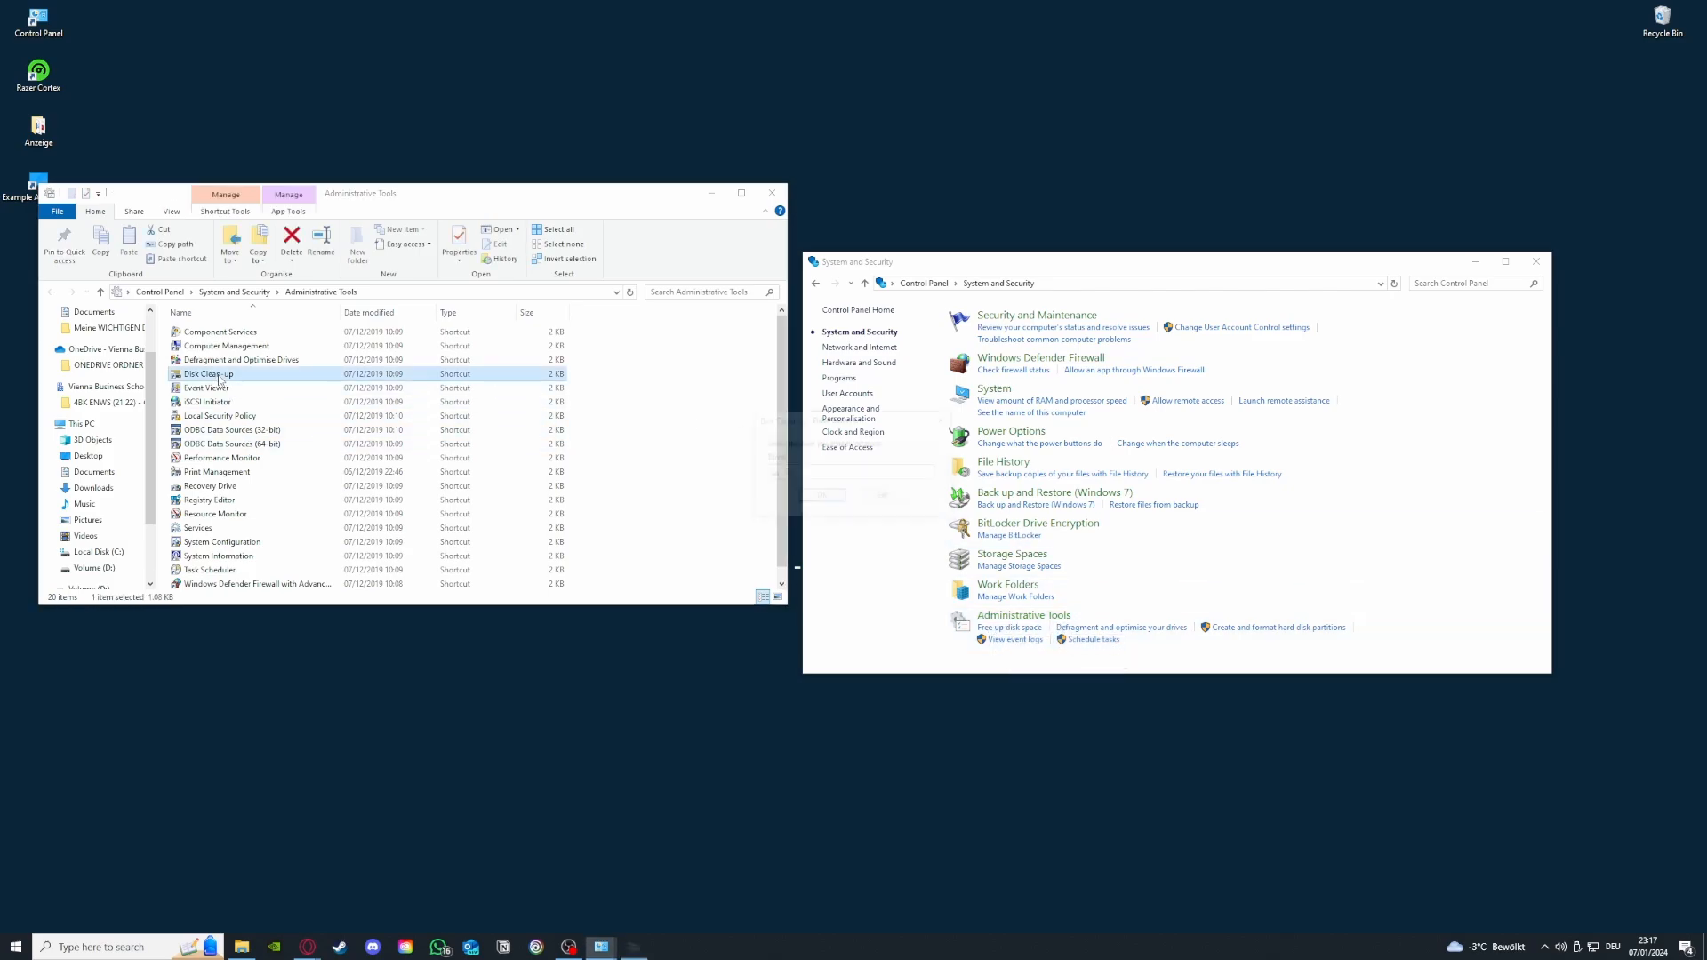
pyautogui.click(852, 473)
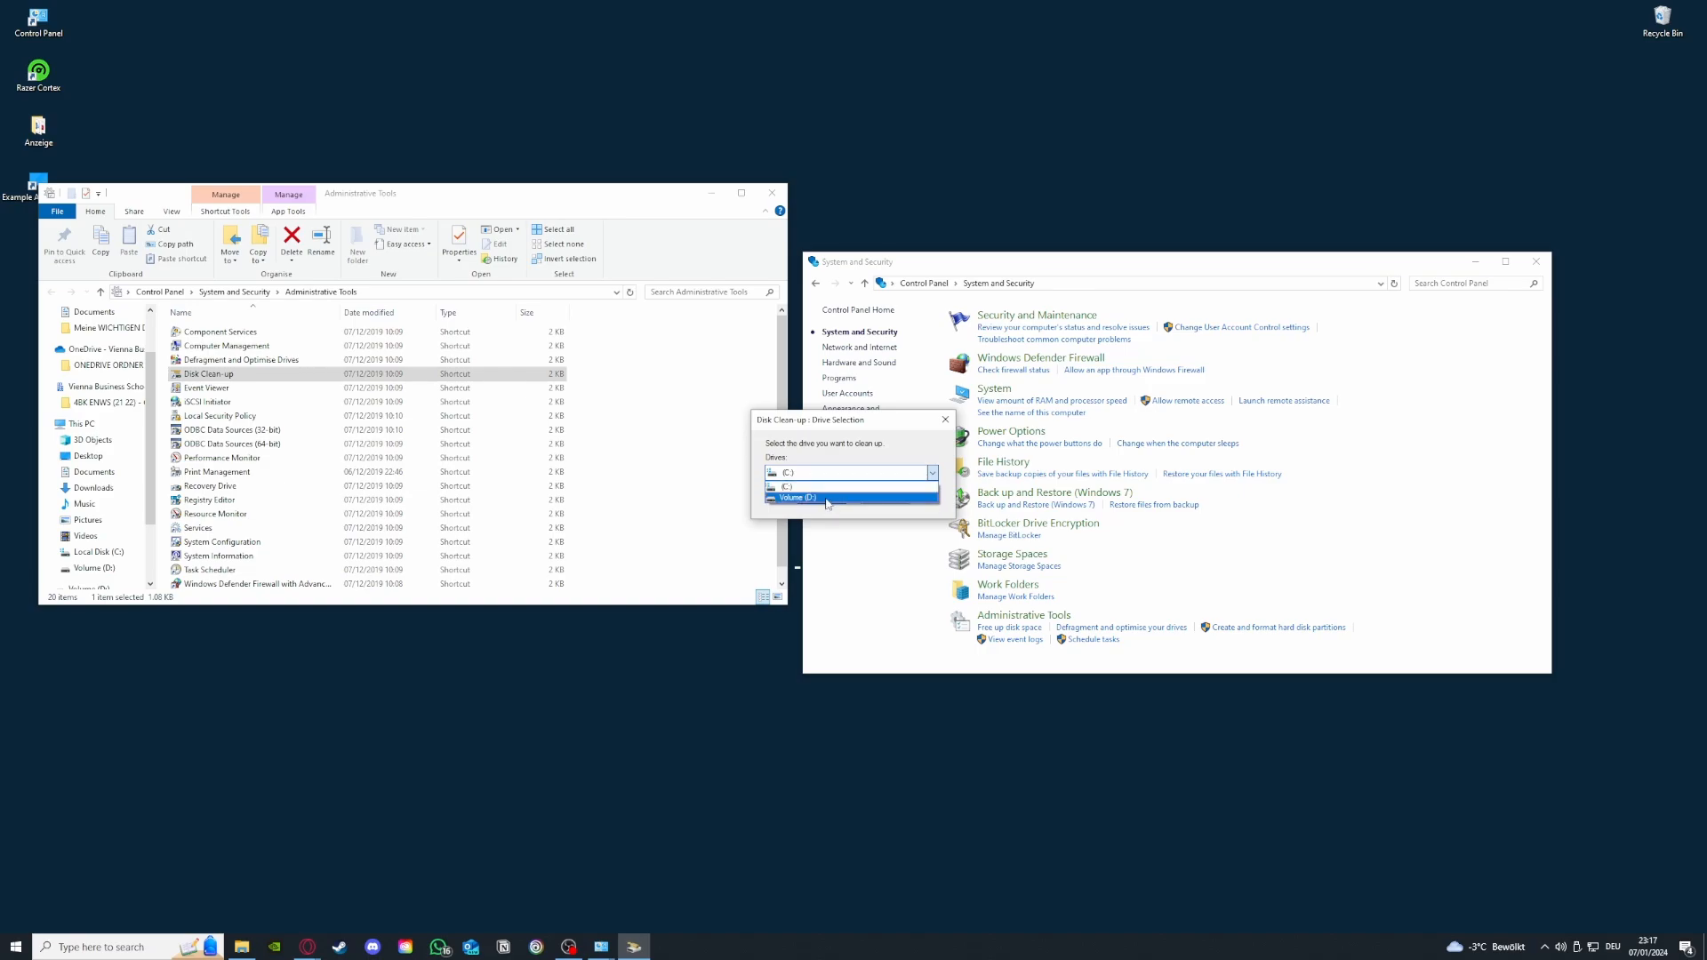
pyautogui.click(827, 487)
pyautogui.click(945, 425)
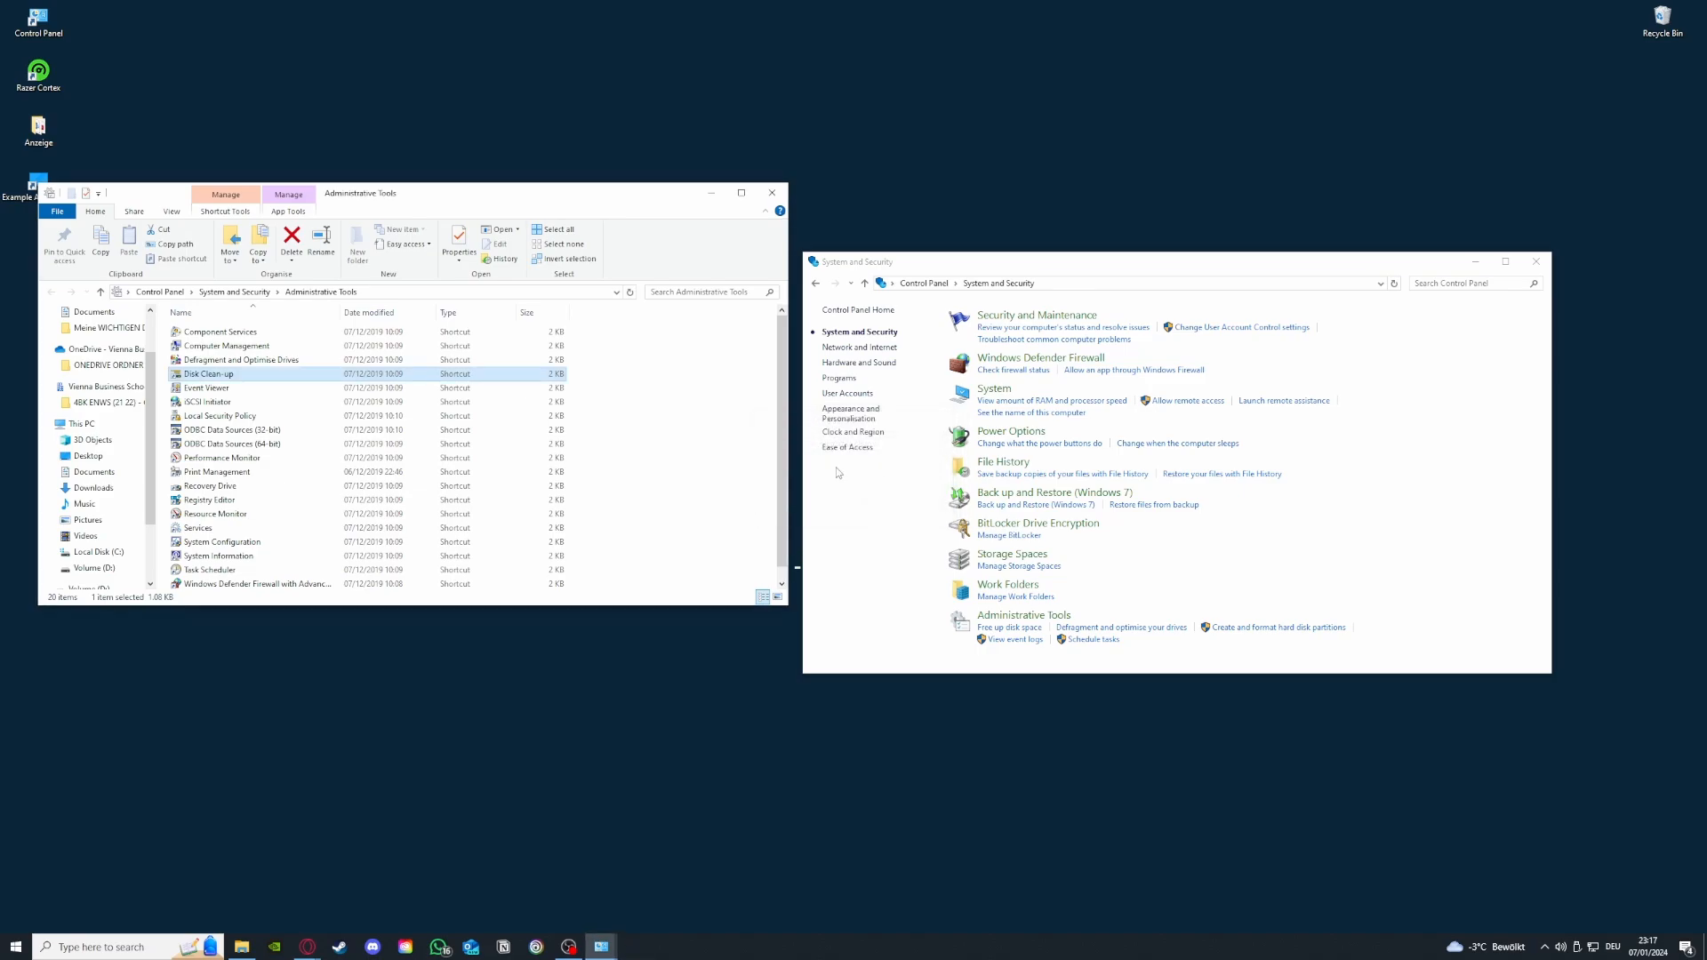
pyautogui.click(772, 193)
pyautogui.click(1536, 261)
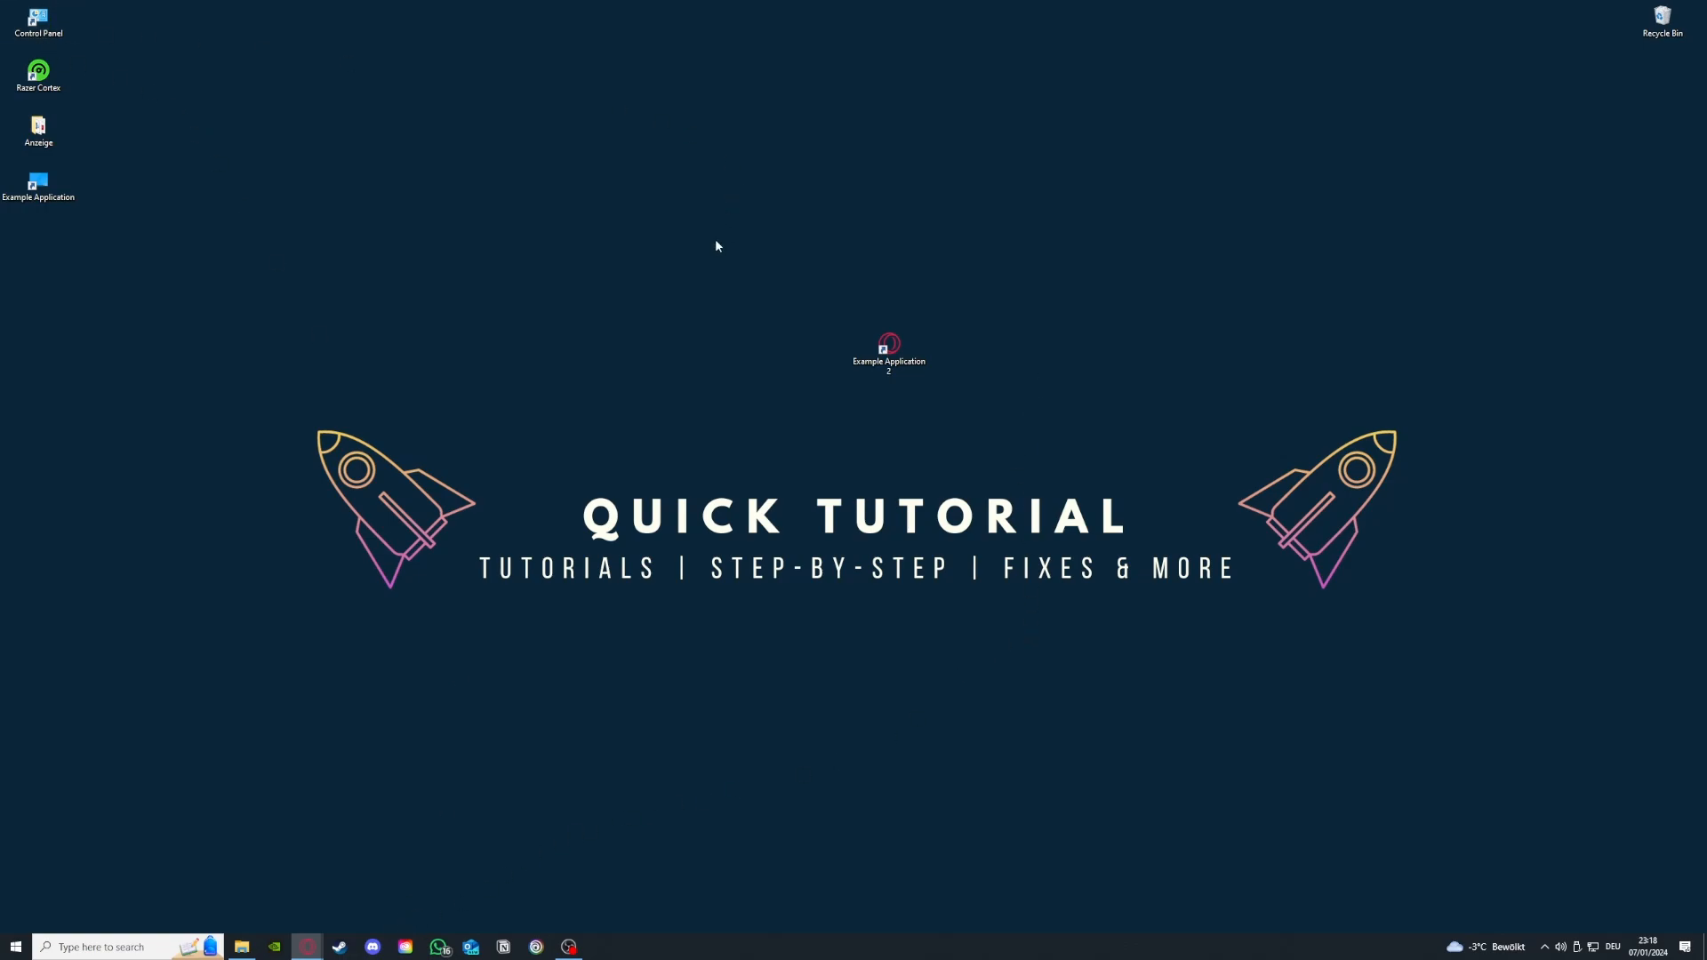
# Open the list of installed programs from Control Panel and look through it as far as Microsoft Teams
pyautogui.doubleClick(65, 24)
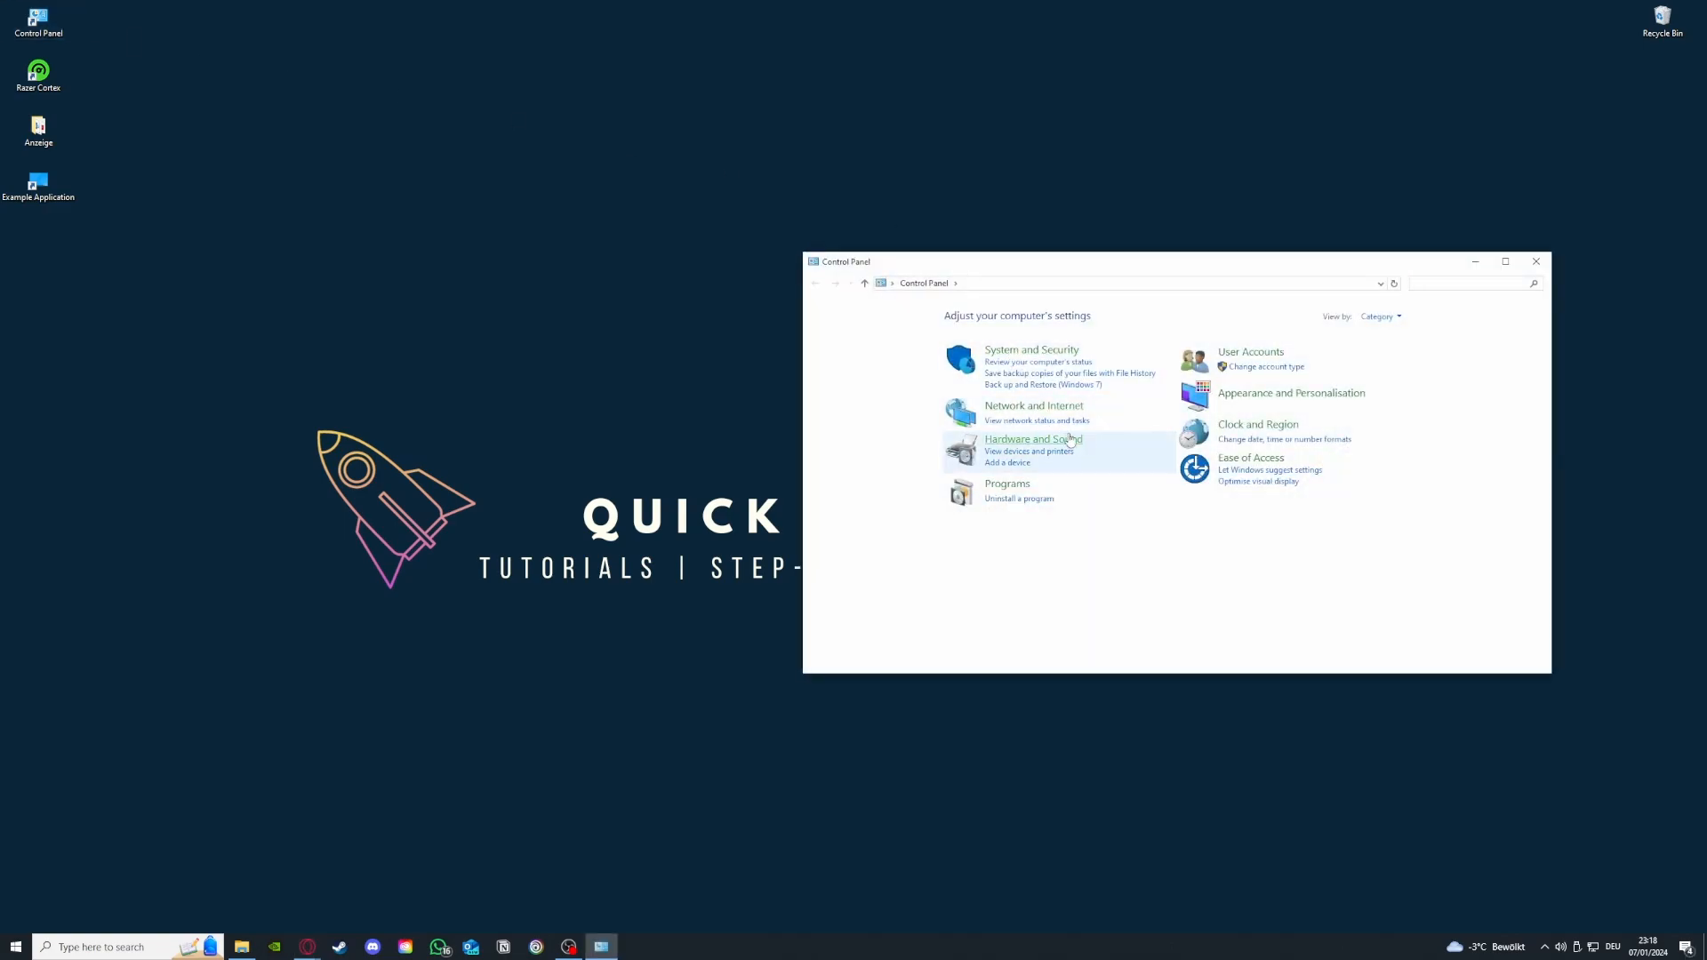
pyautogui.click(1020, 499)
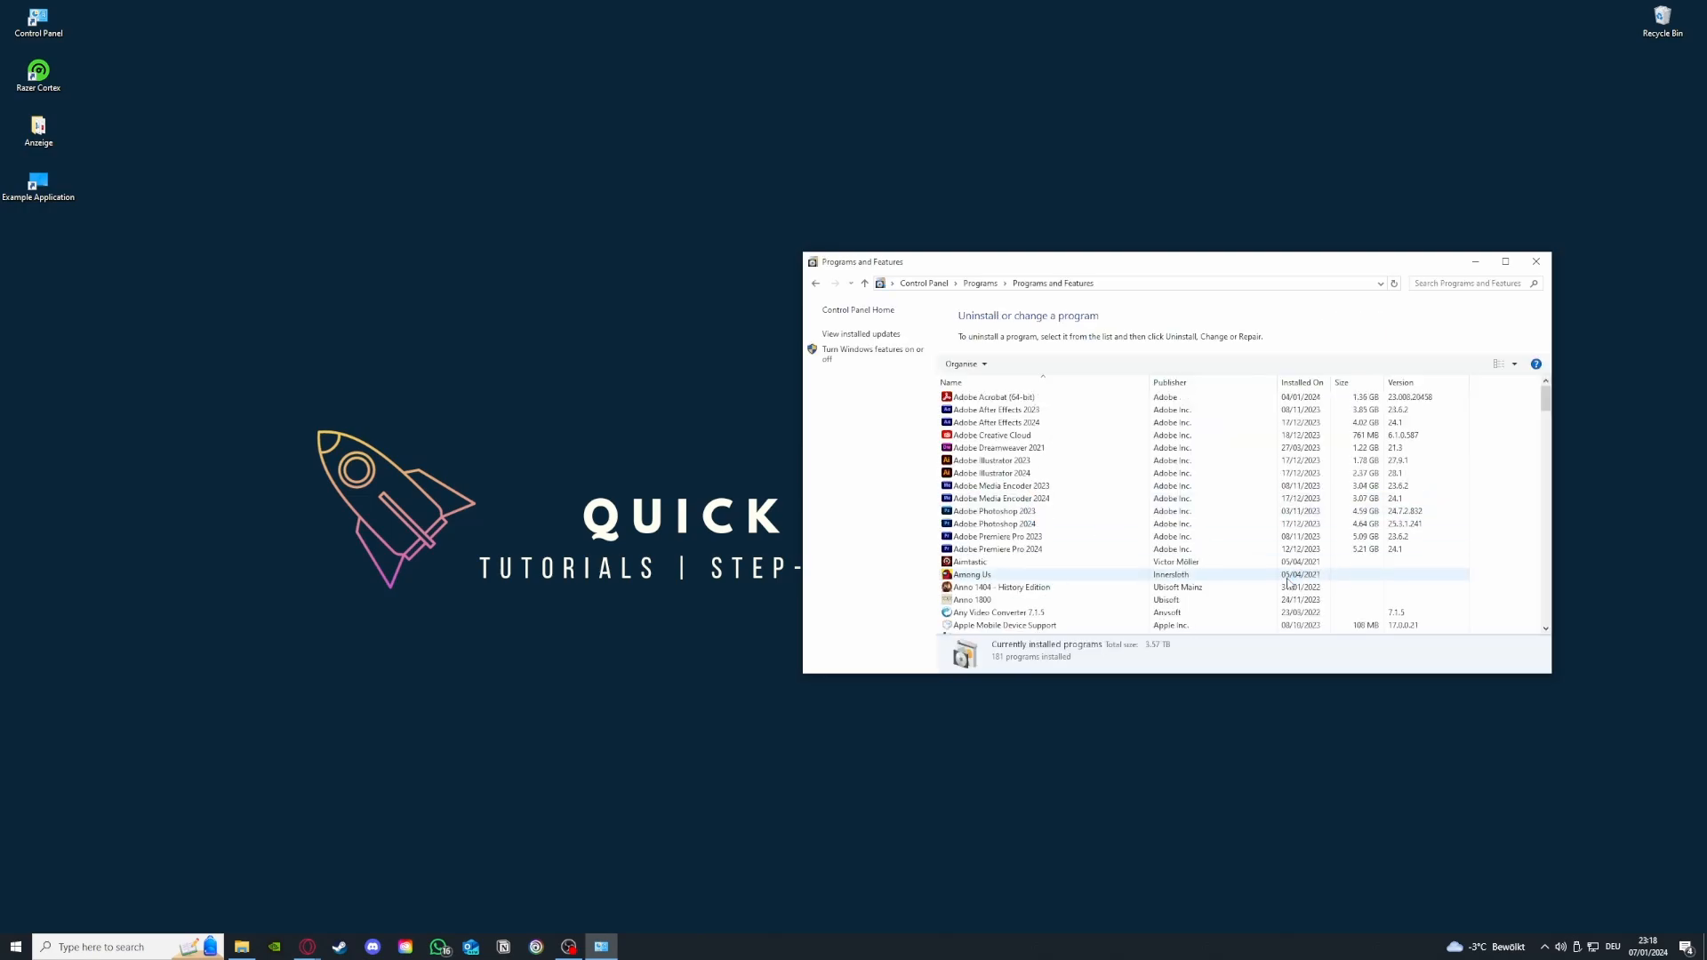
pyautogui.scroll(-15, 1185, 531)
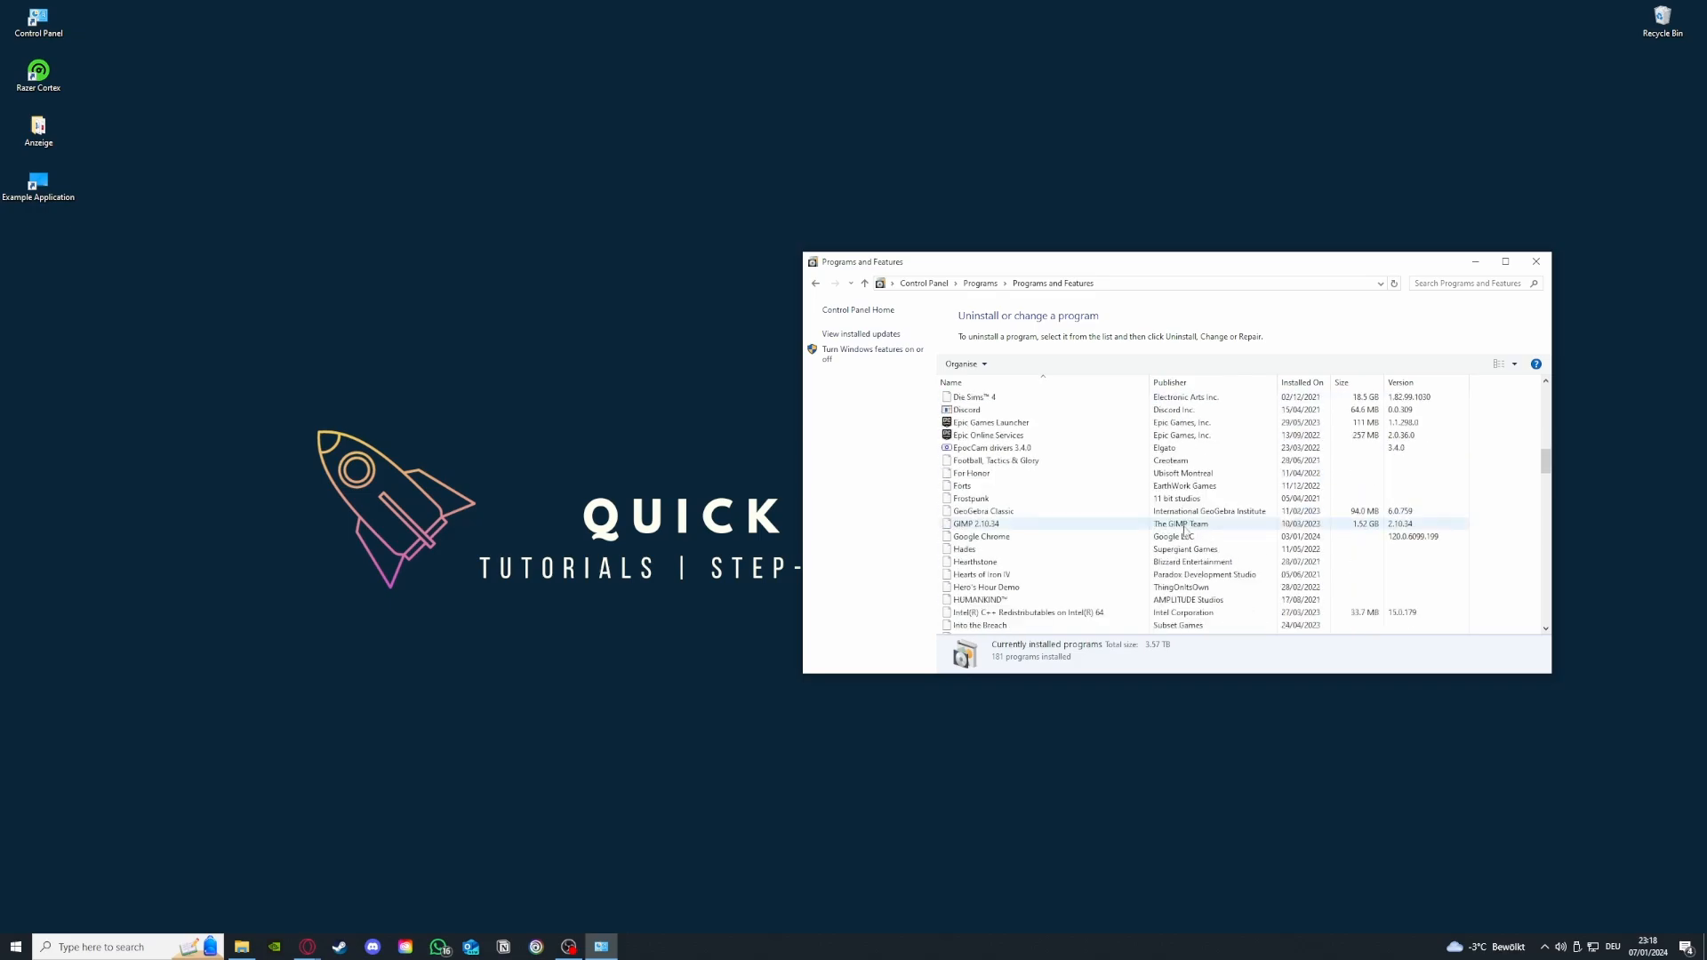
pyautogui.scroll(-6, 1185, 532)
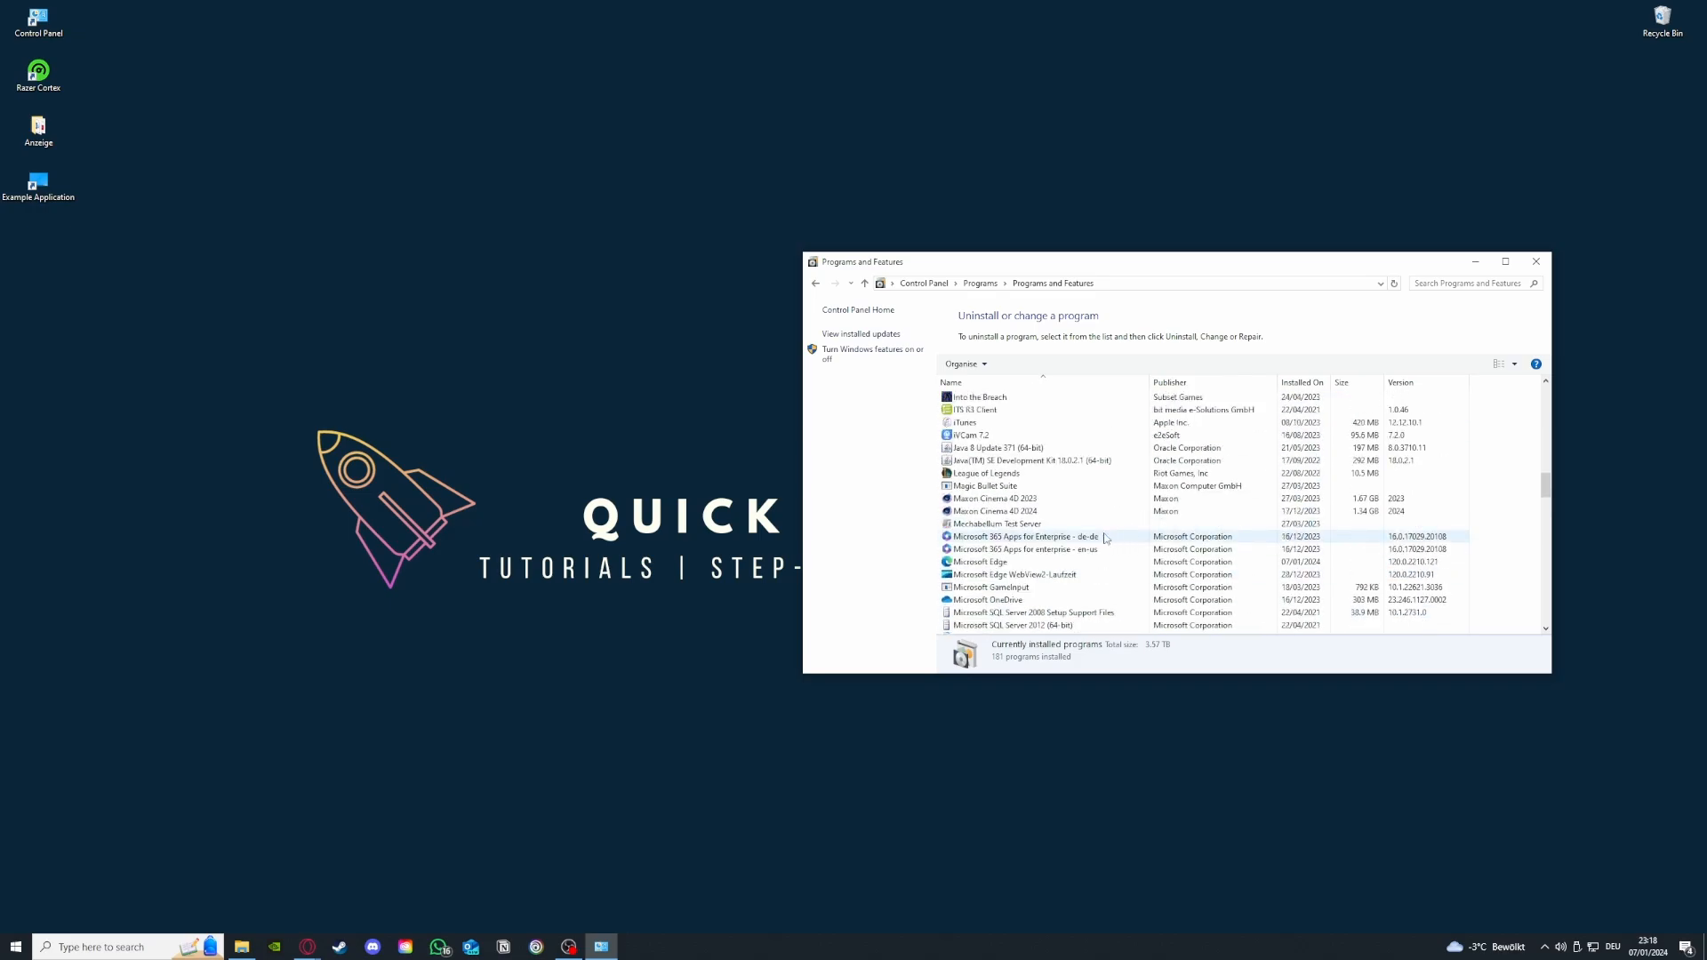
pyautogui.scroll(-3, 1106, 539)
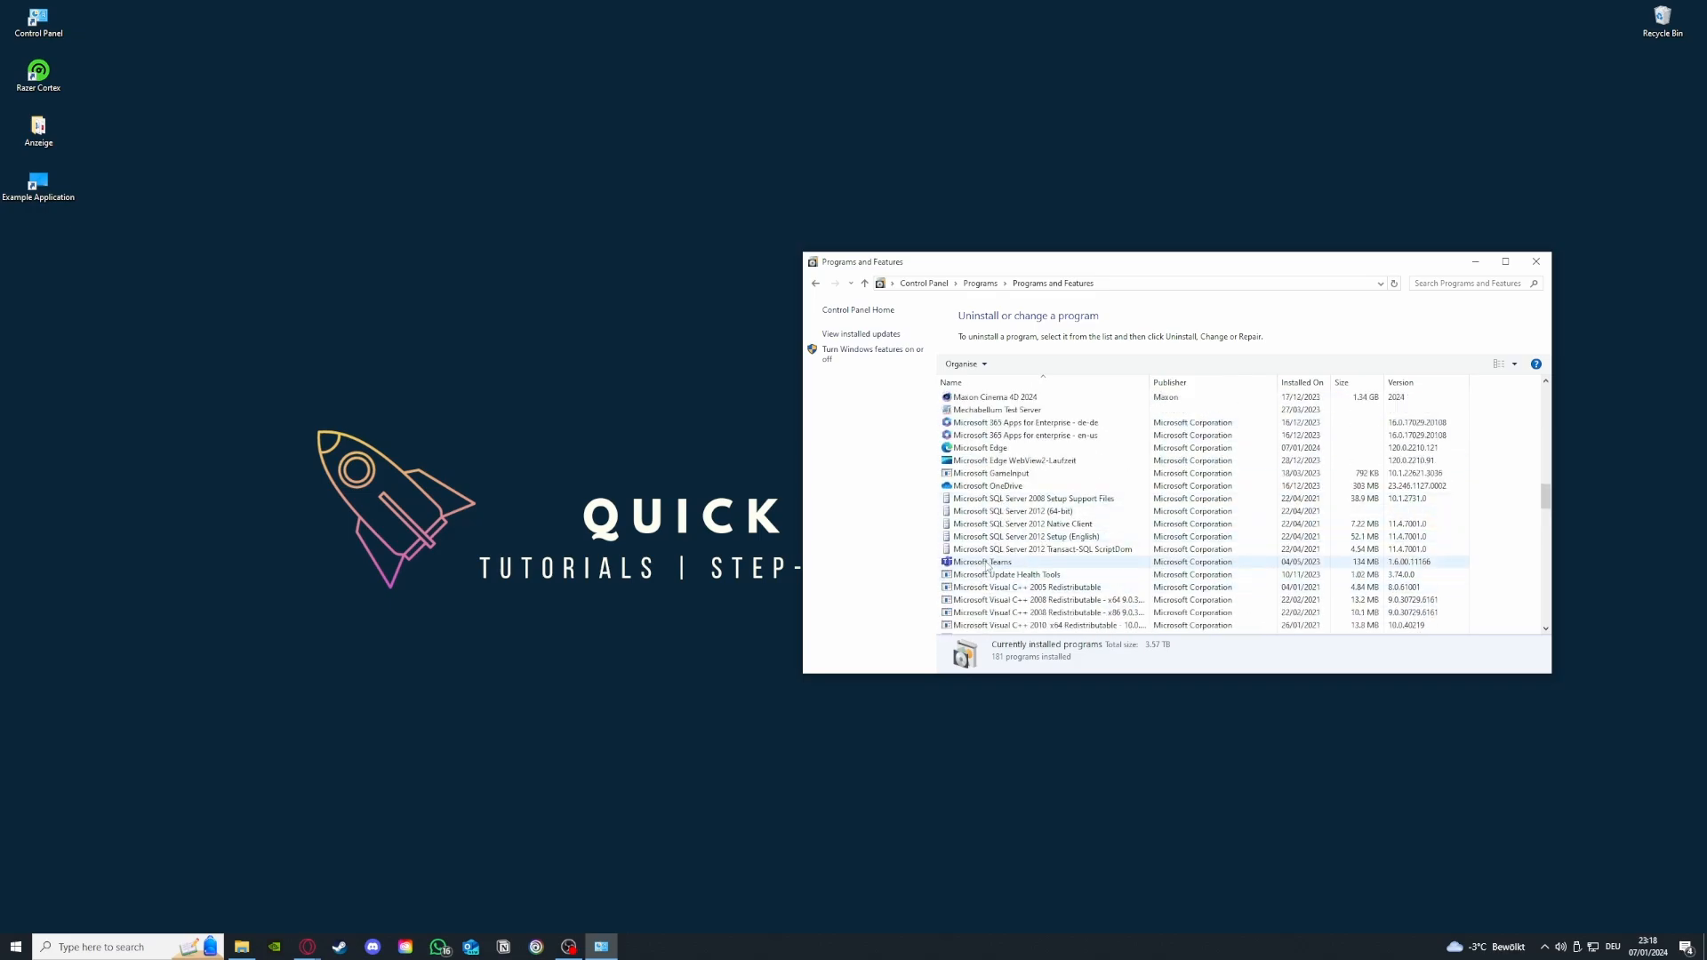
# Bring up the uninstall option for Microsoft Teams, dismiss it and return to the Control Panel home page
pyautogui.click(987, 565)
pyautogui.rightClick(984, 564)
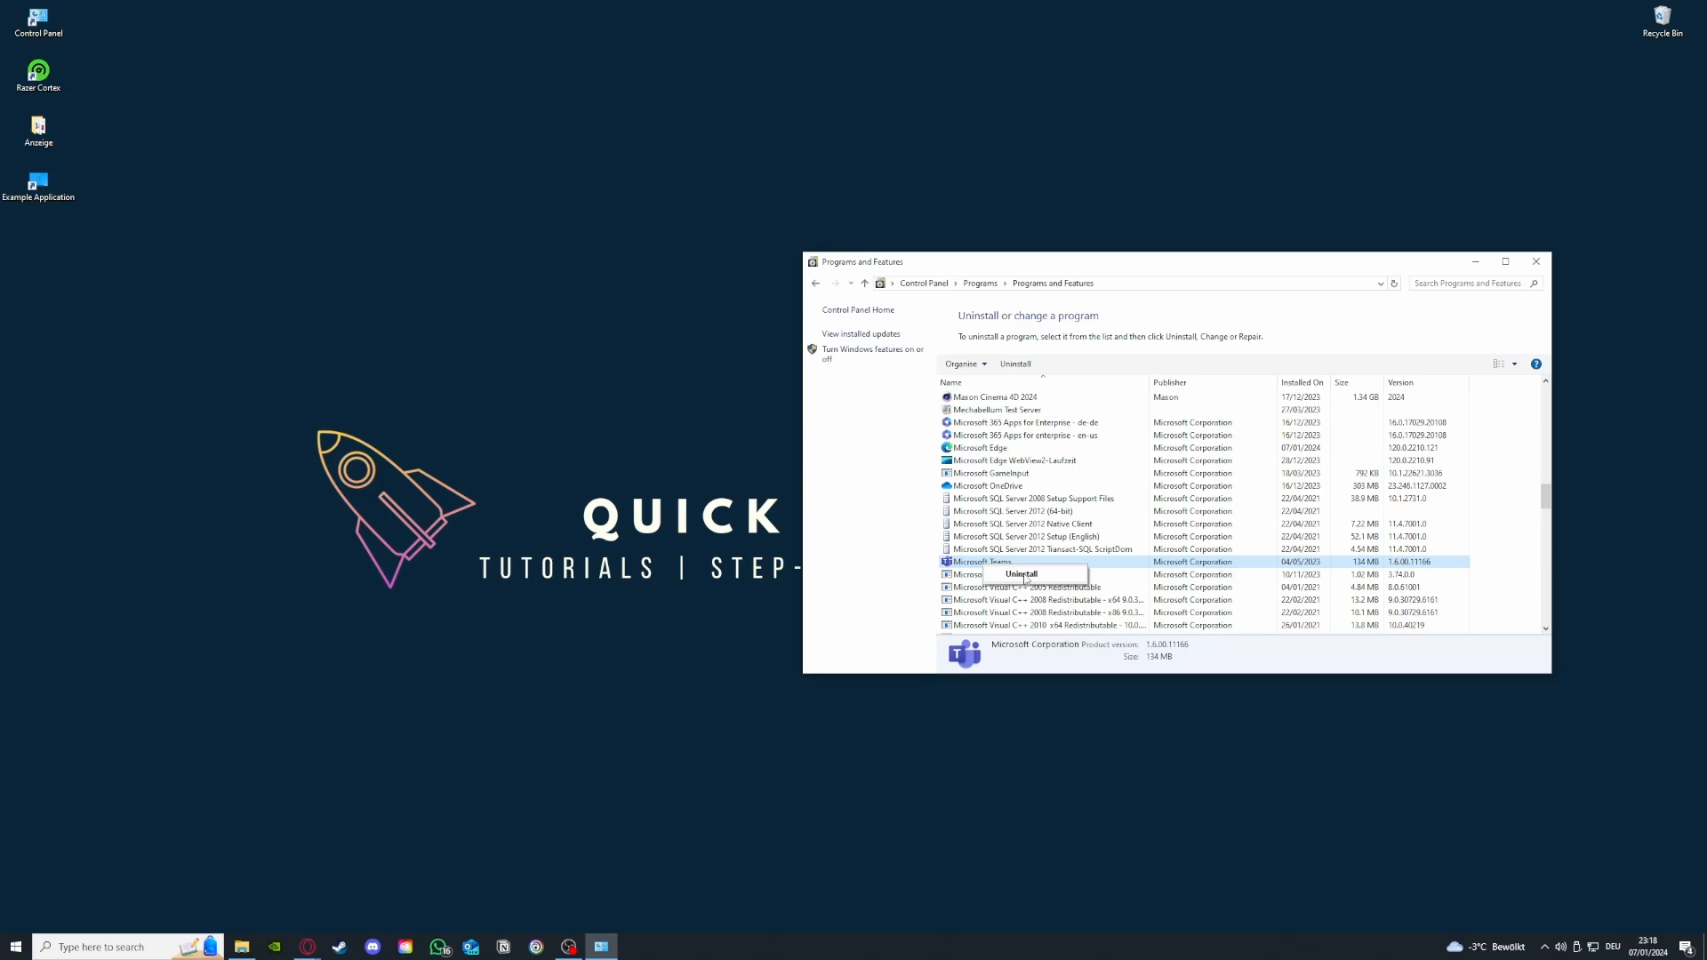
pyautogui.click(850, 457)
pyautogui.click(816, 284)
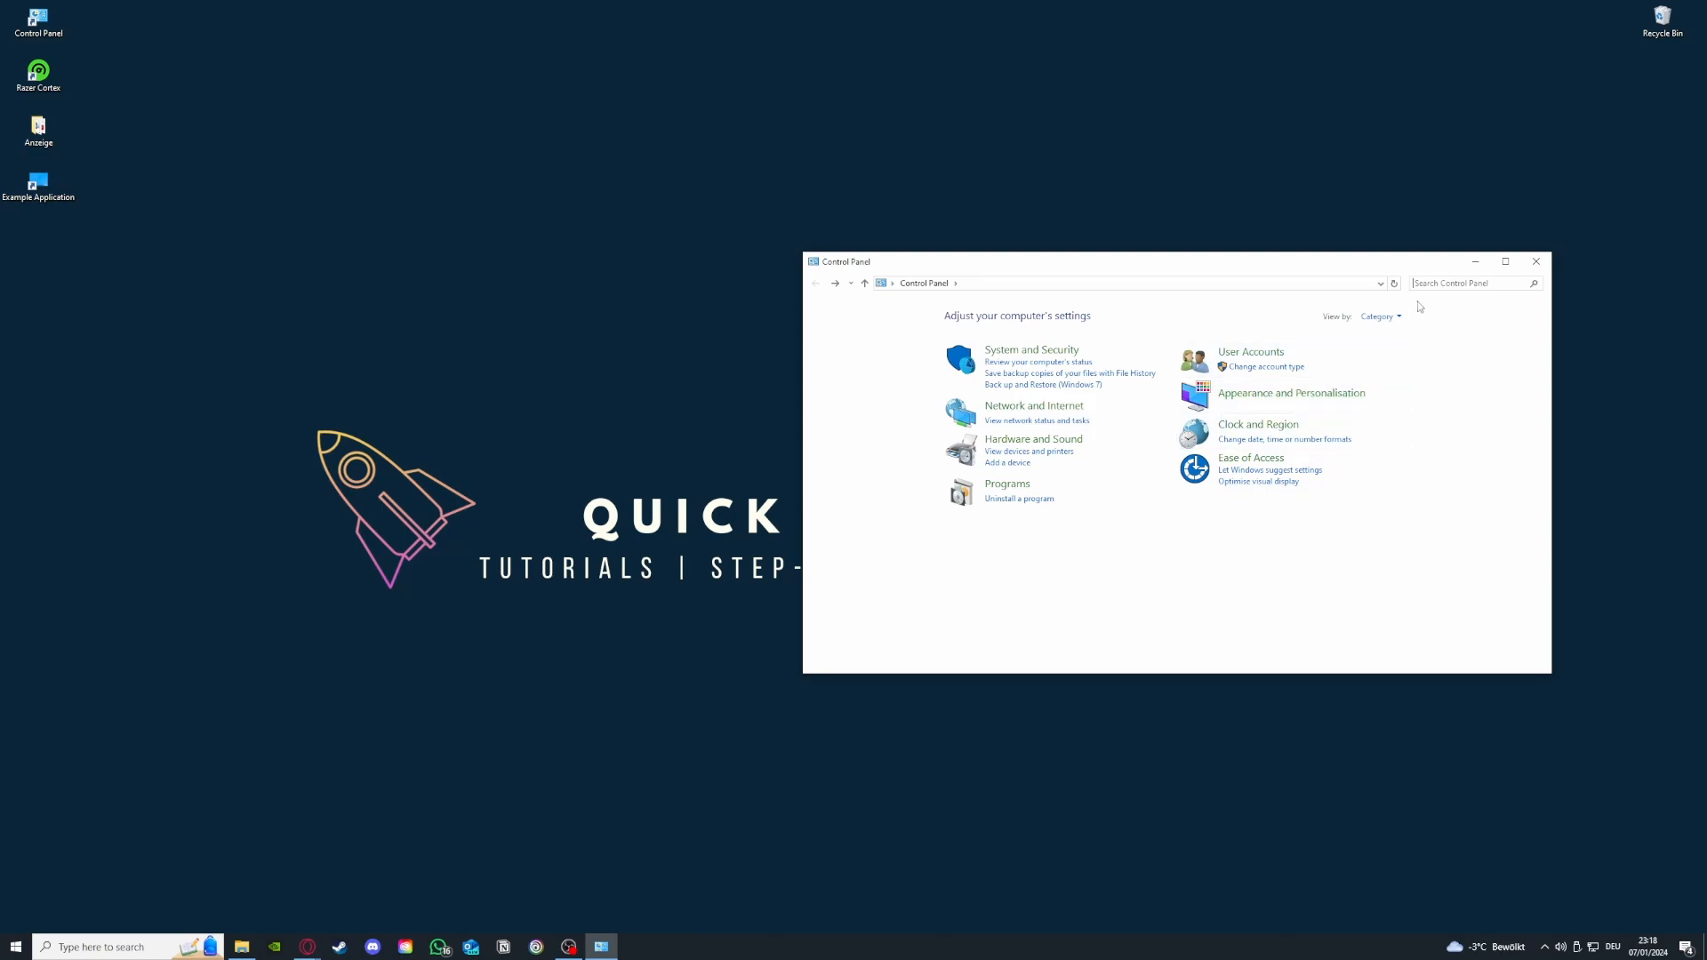
# Search Control Panel for "window" to open Windows Defender Firewall, and review the apps allowed through it before returning to the firewall page
pyautogui.write('window')
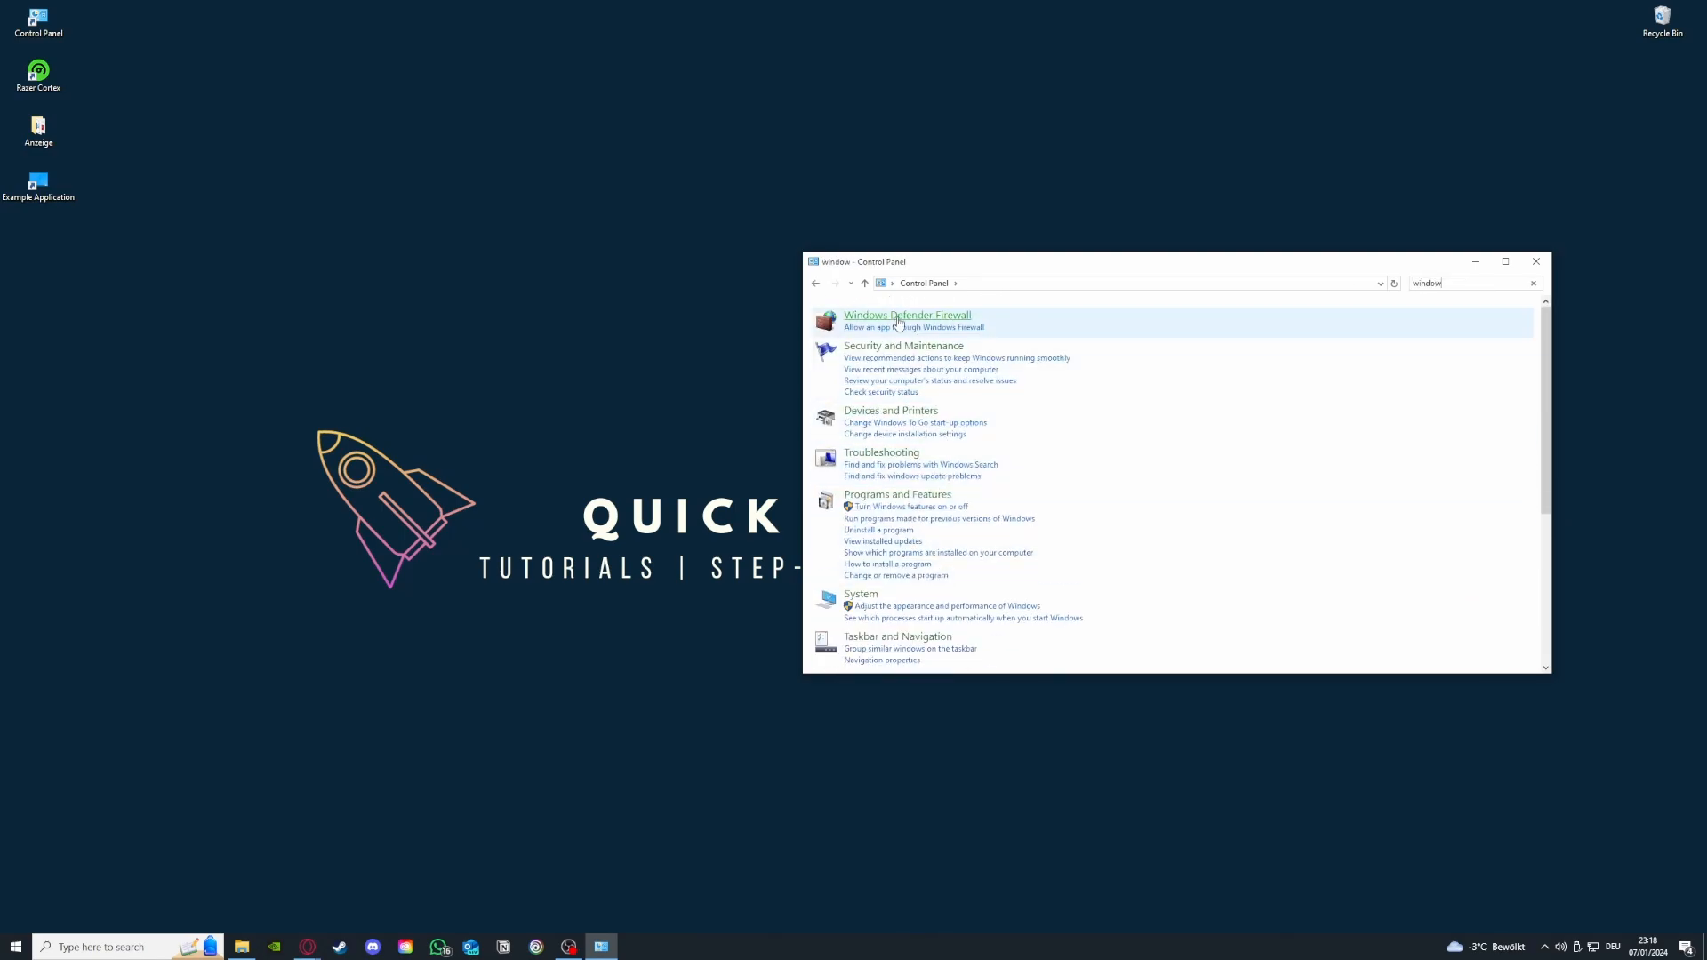
pyautogui.click(907, 315)
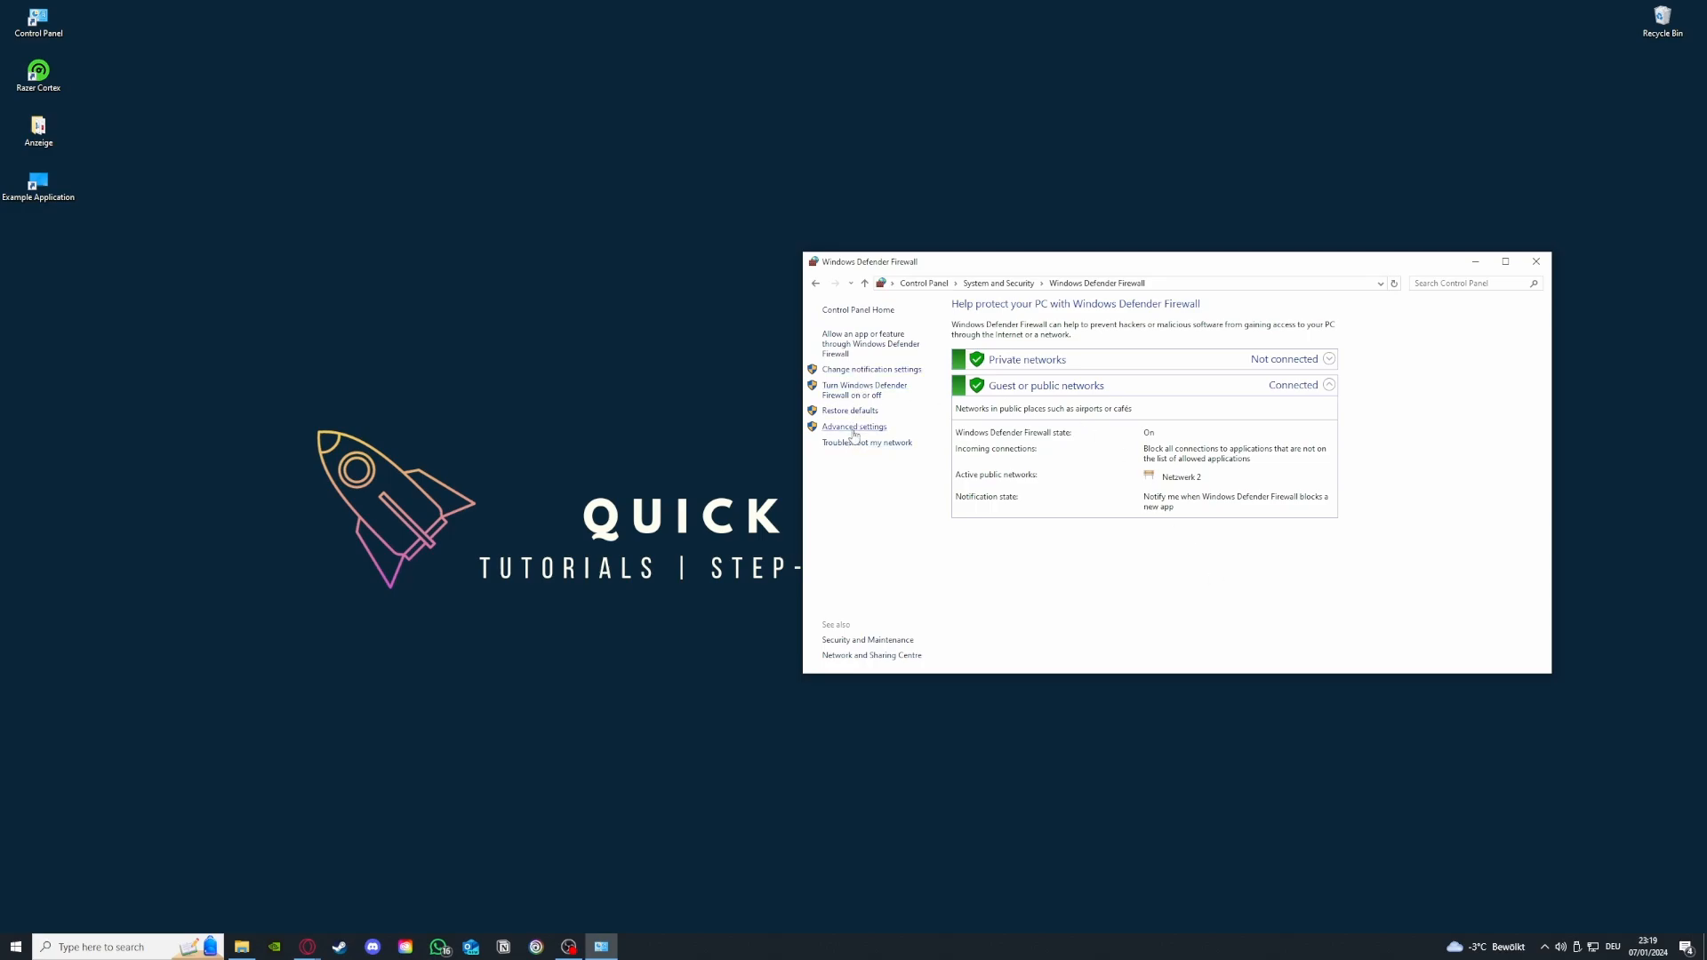
pyautogui.click(857, 347)
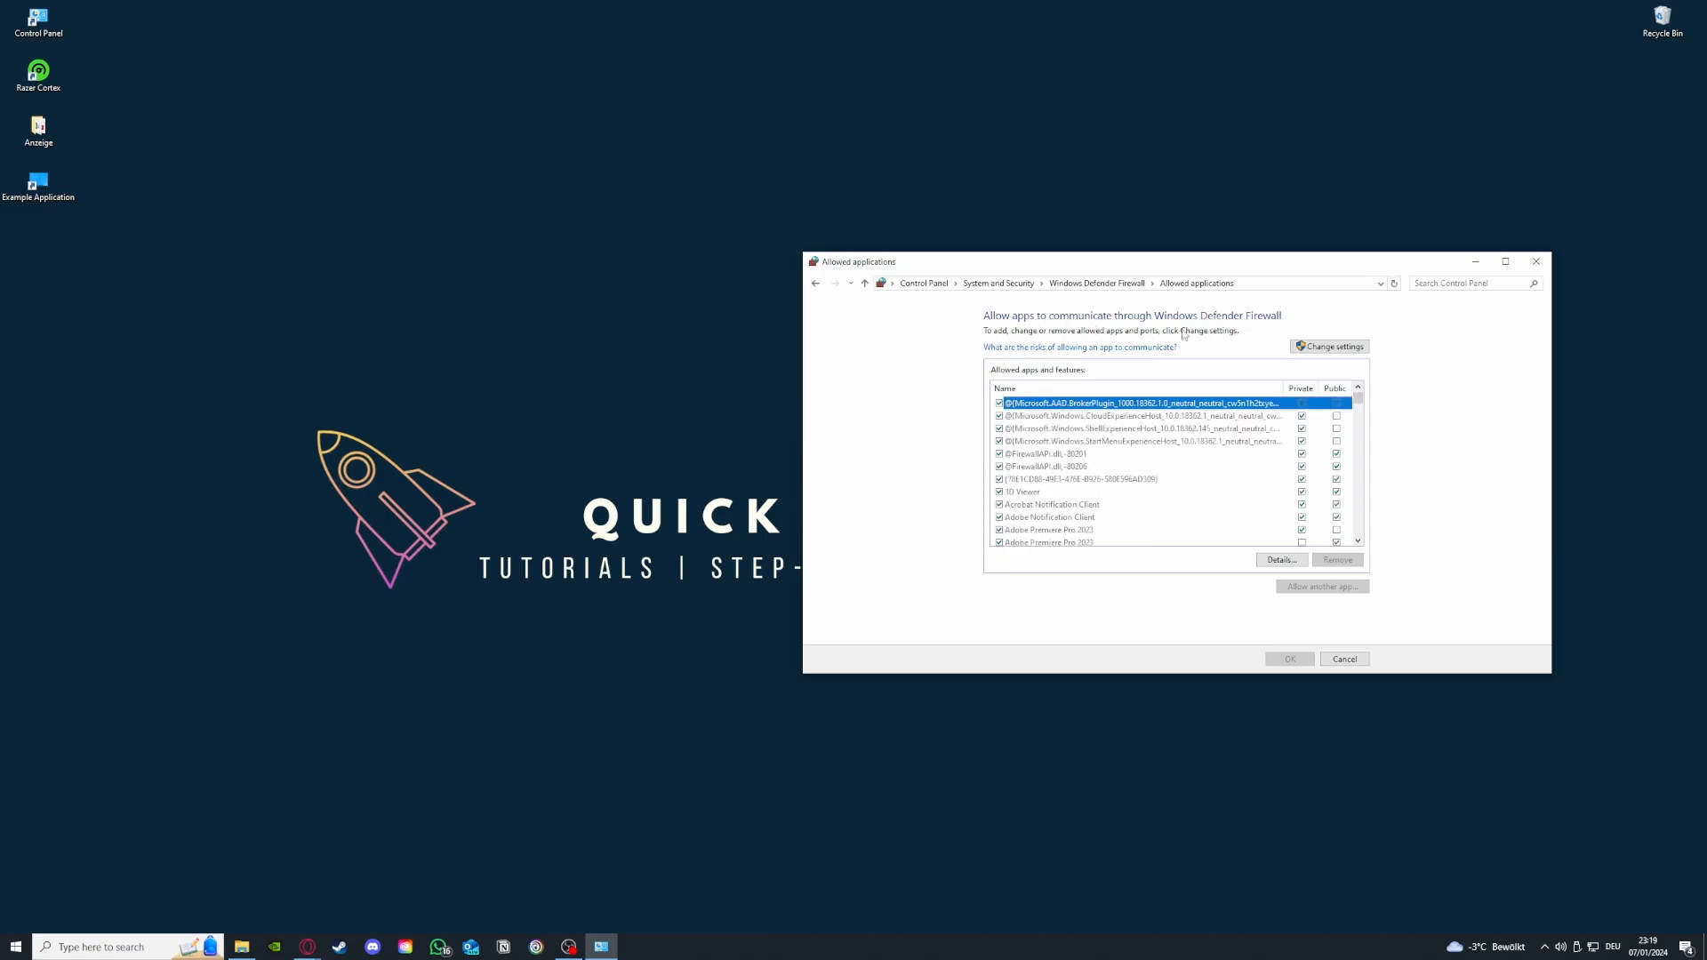
pyautogui.click(816, 283)
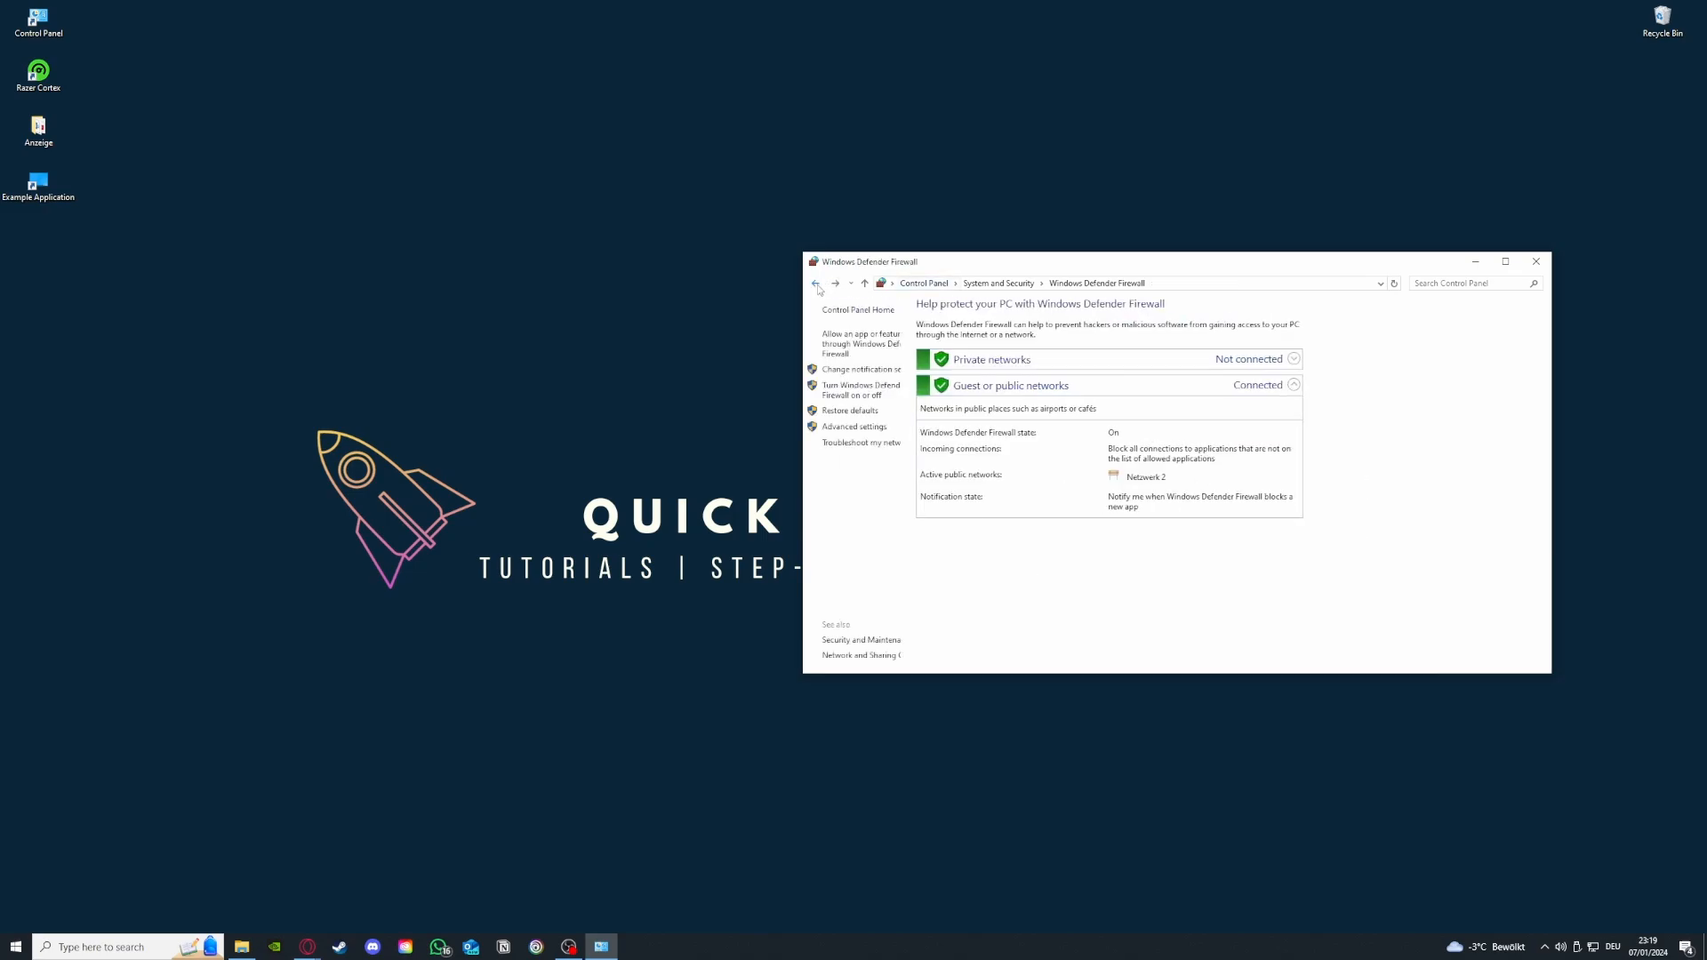
pyautogui.click(855, 346)
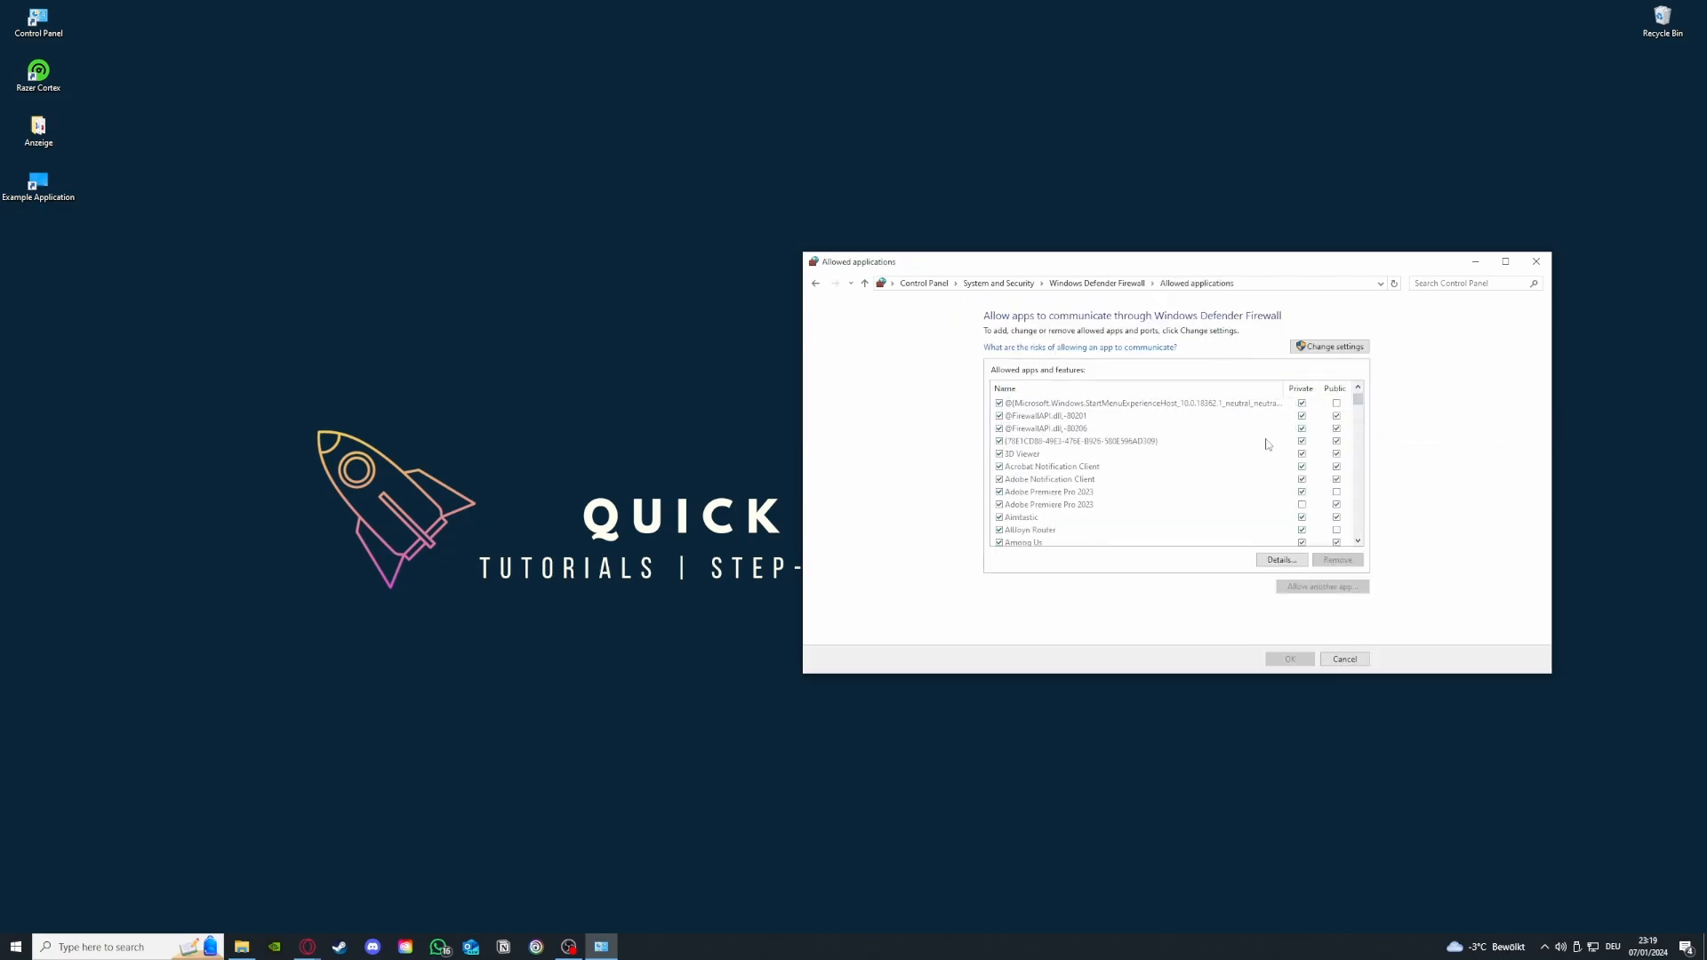
pyautogui.scroll(-10, 1266, 443)
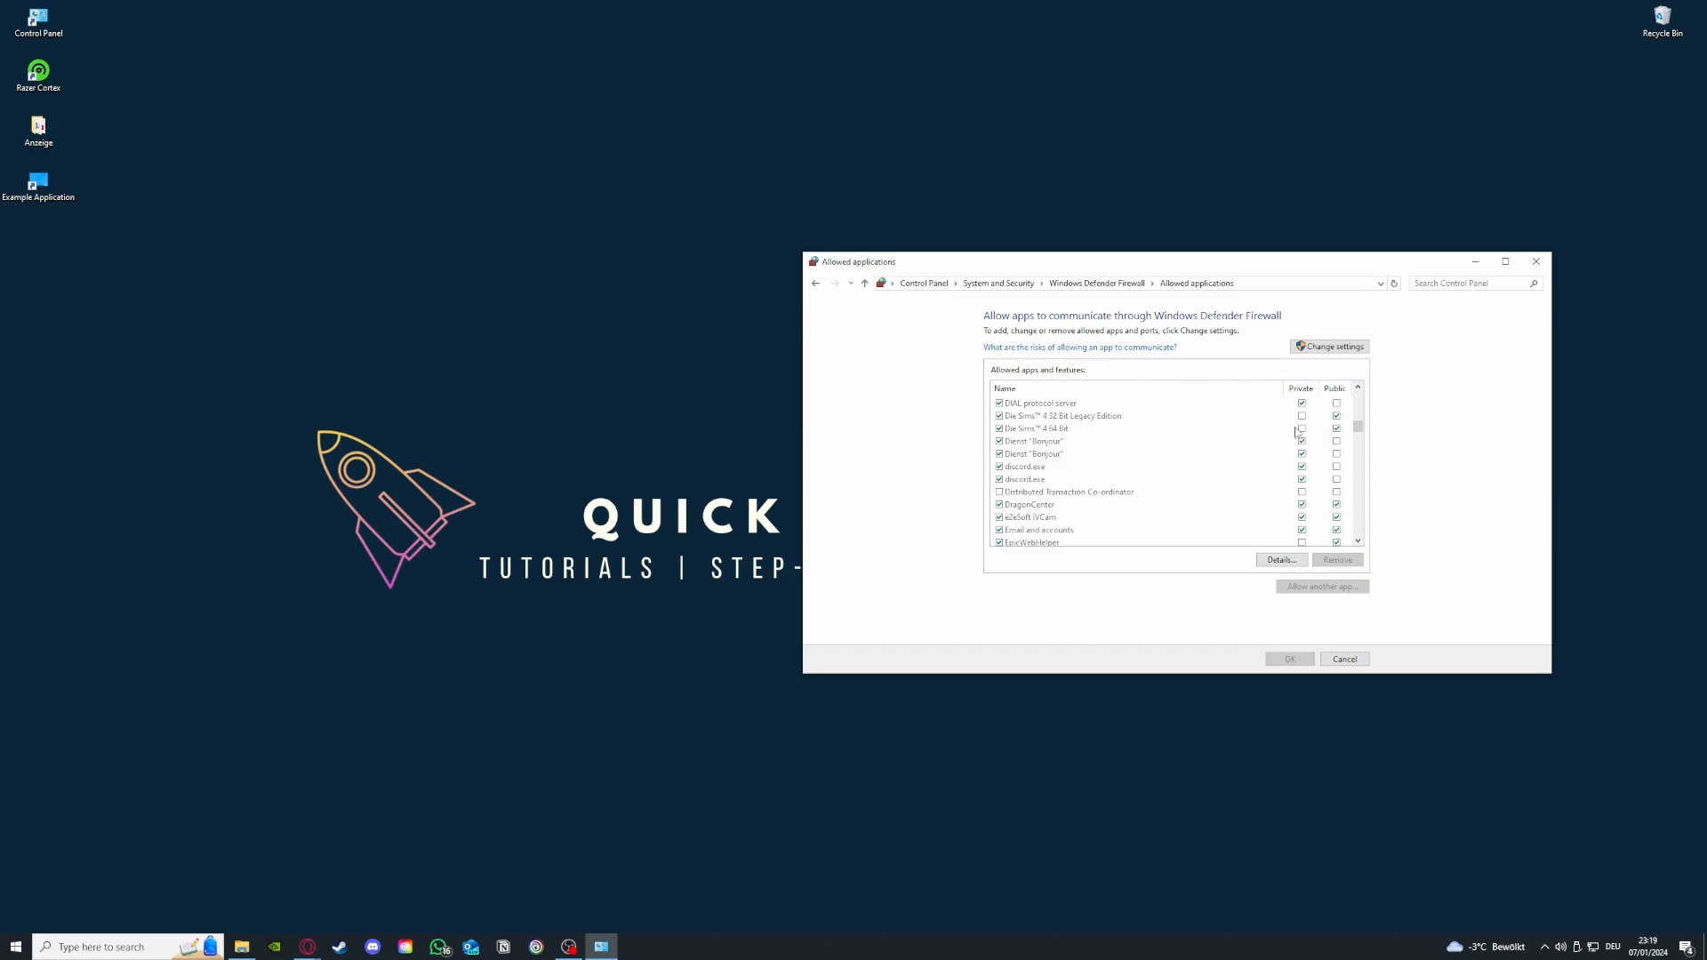
pyautogui.click(815, 284)
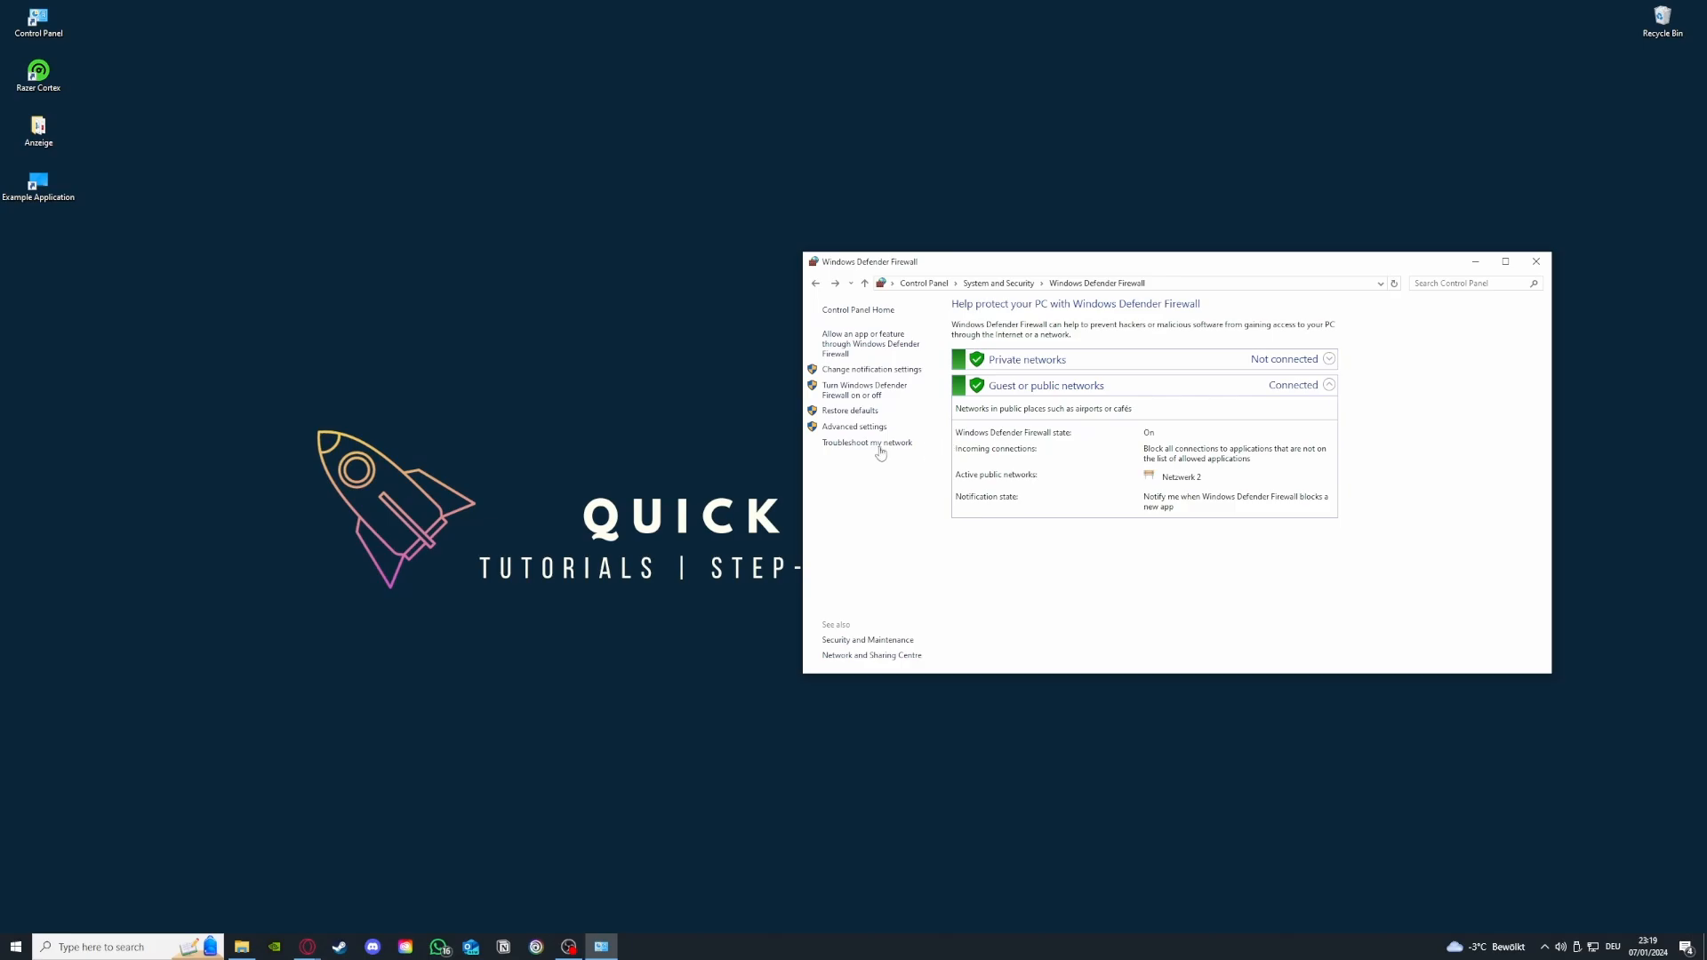
# Open the firewall's advanced settings and look through the inbound rules, with a brief check of the outbound rules
pyautogui.click(854, 427)
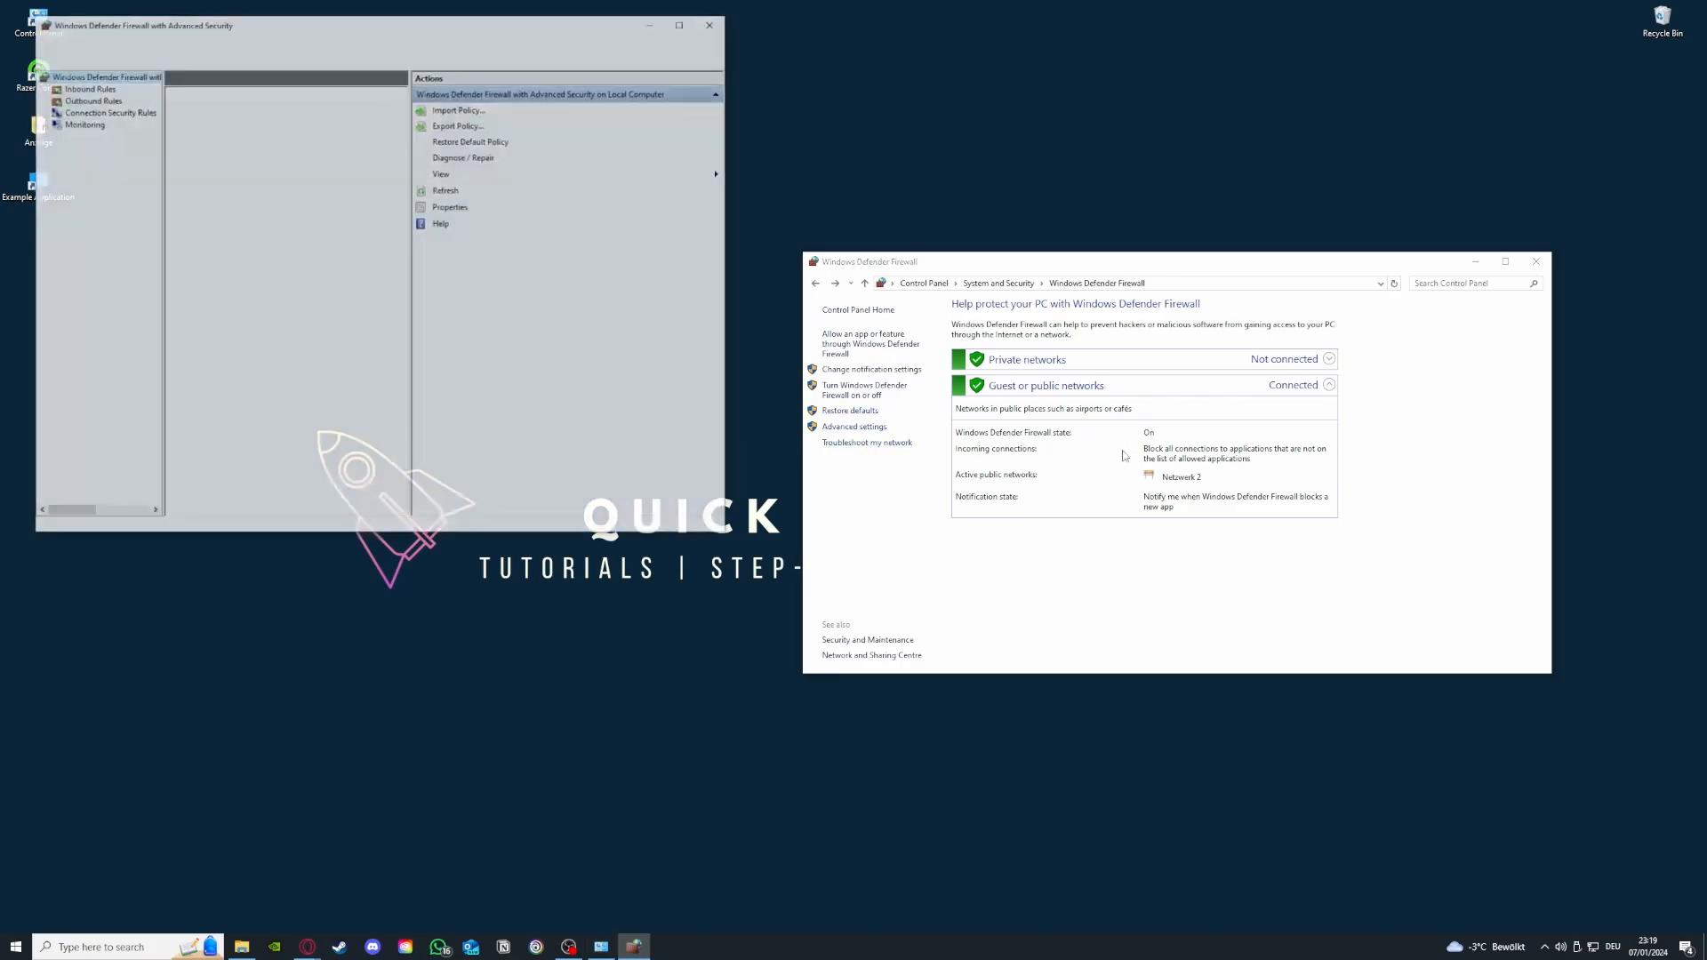
pyautogui.scroll(-3, 264, 207)
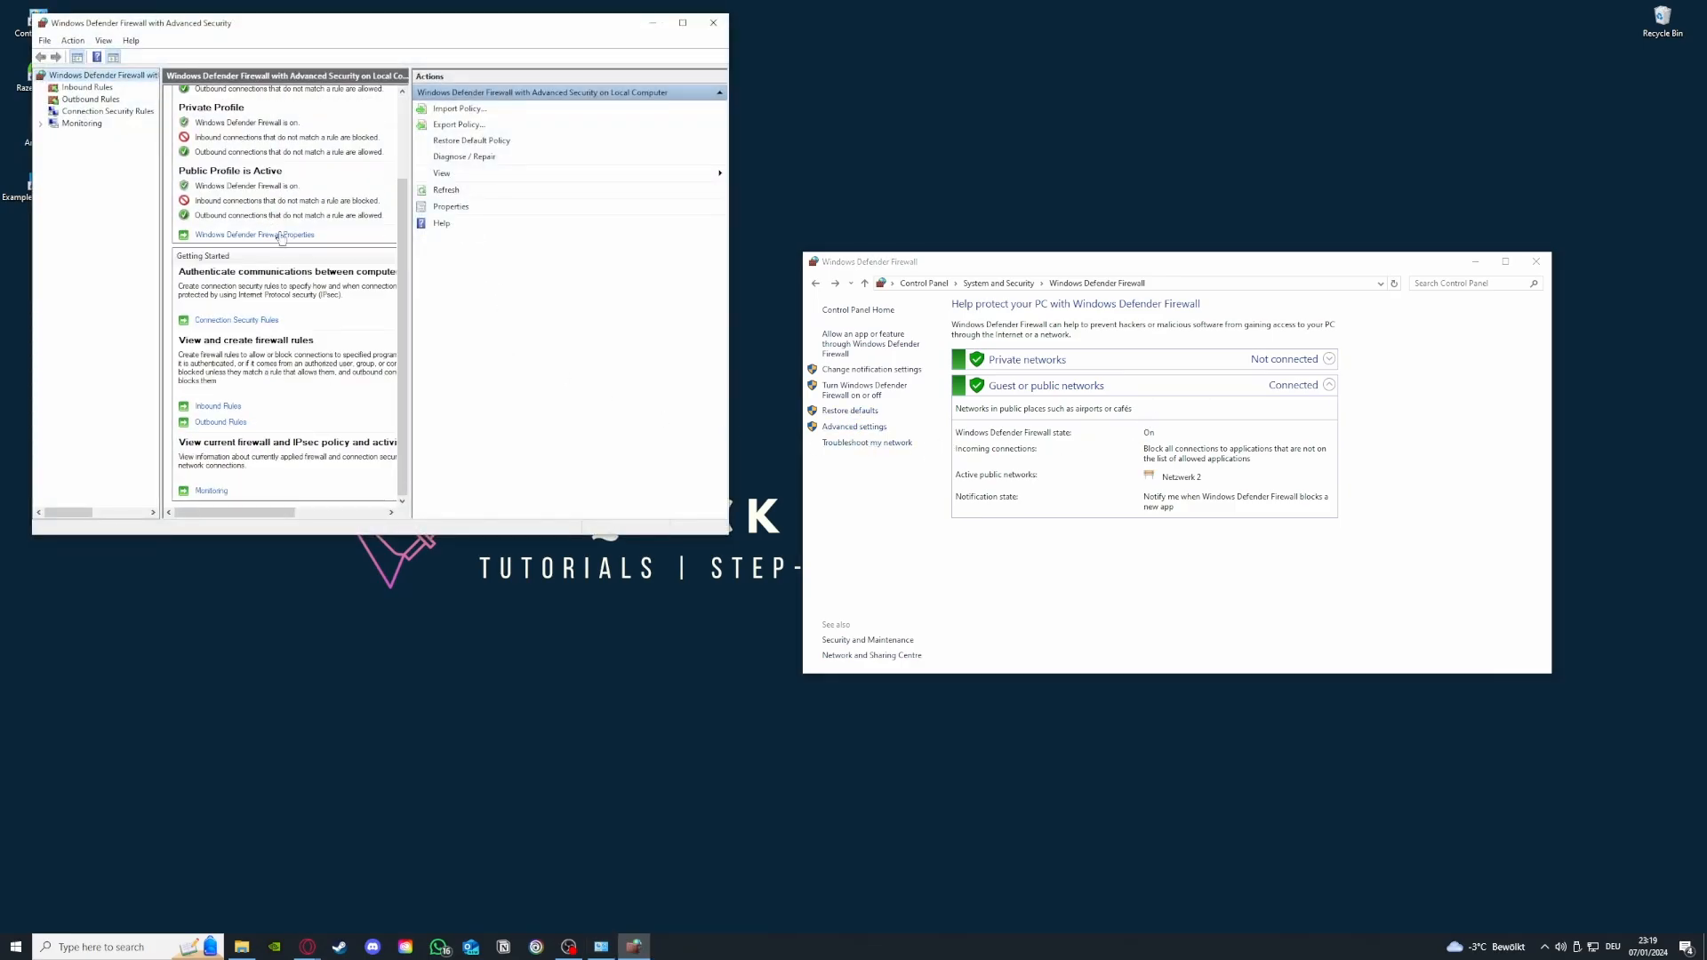
pyautogui.click(88, 88)
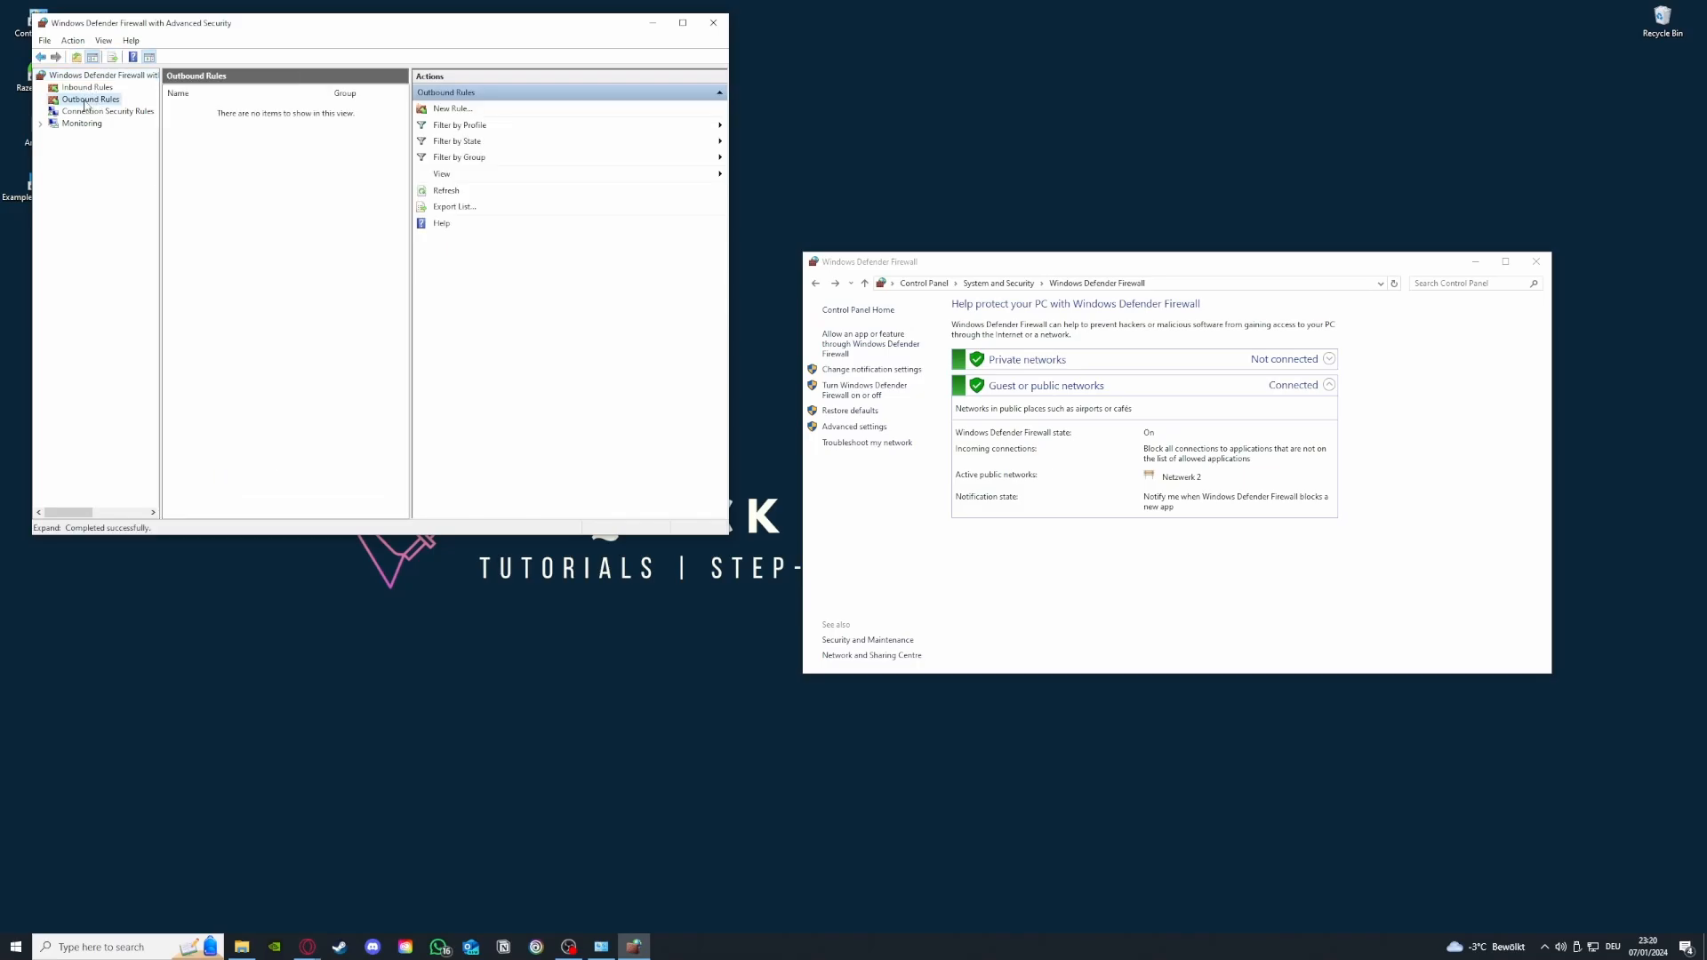
pyautogui.click(89, 98)
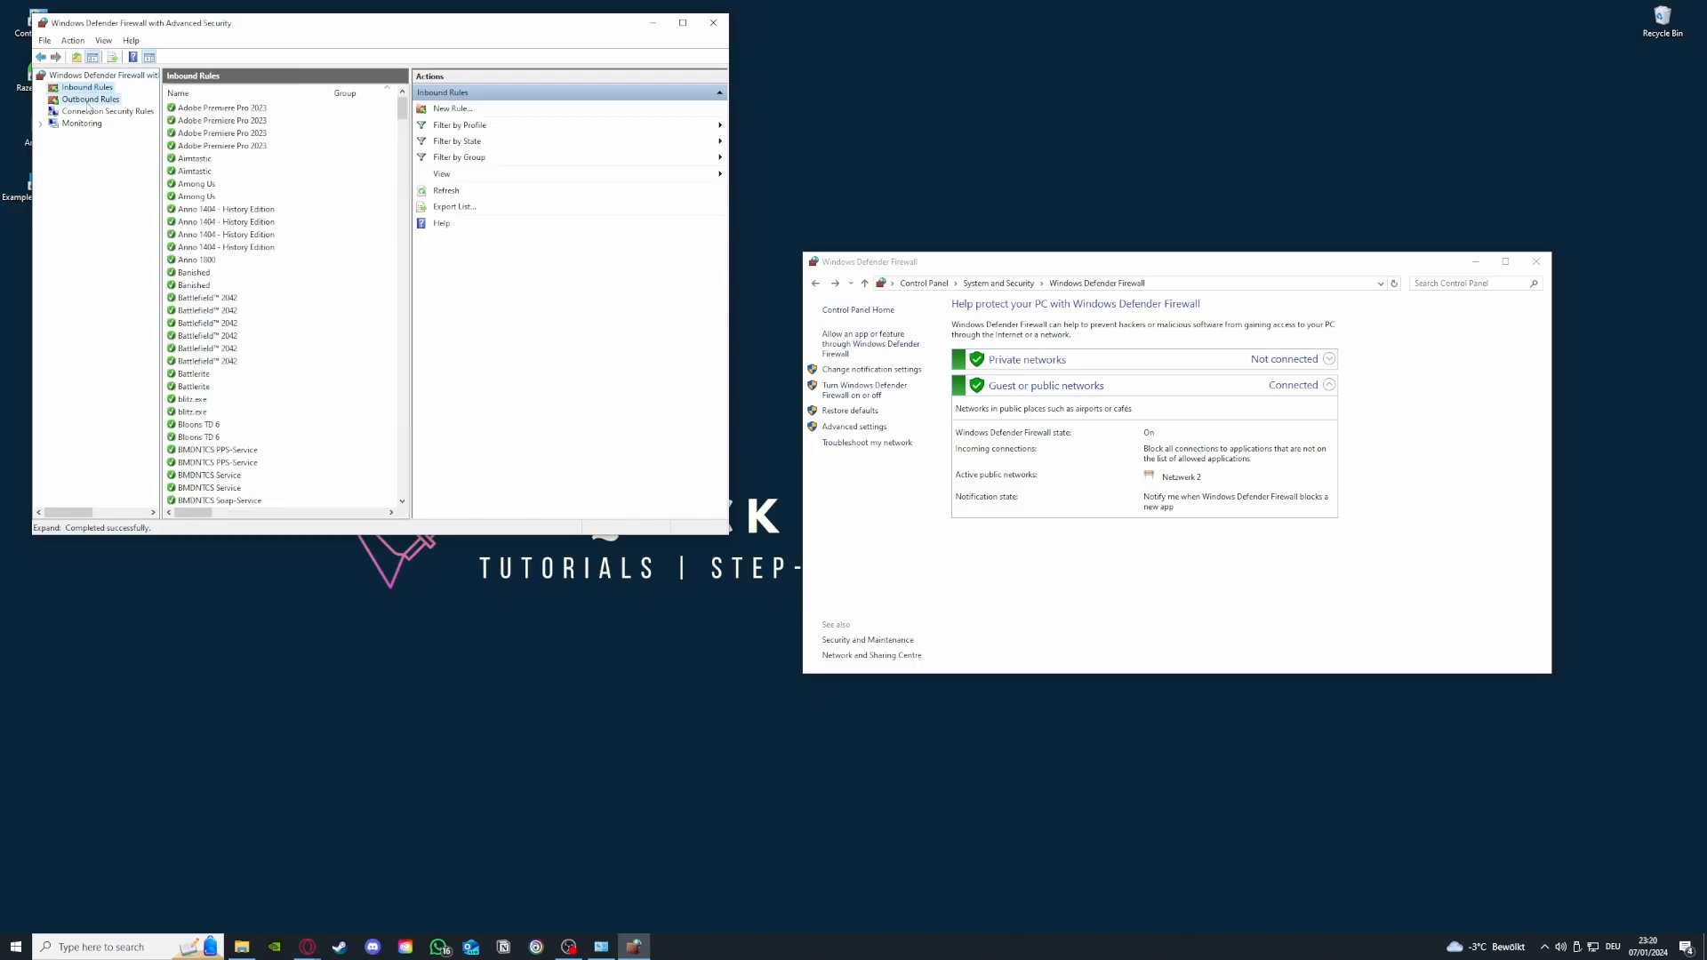
pyautogui.click(88, 87)
pyautogui.scroll(-5, 278, 266)
pyautogui.scroll(-15, 278, 265)
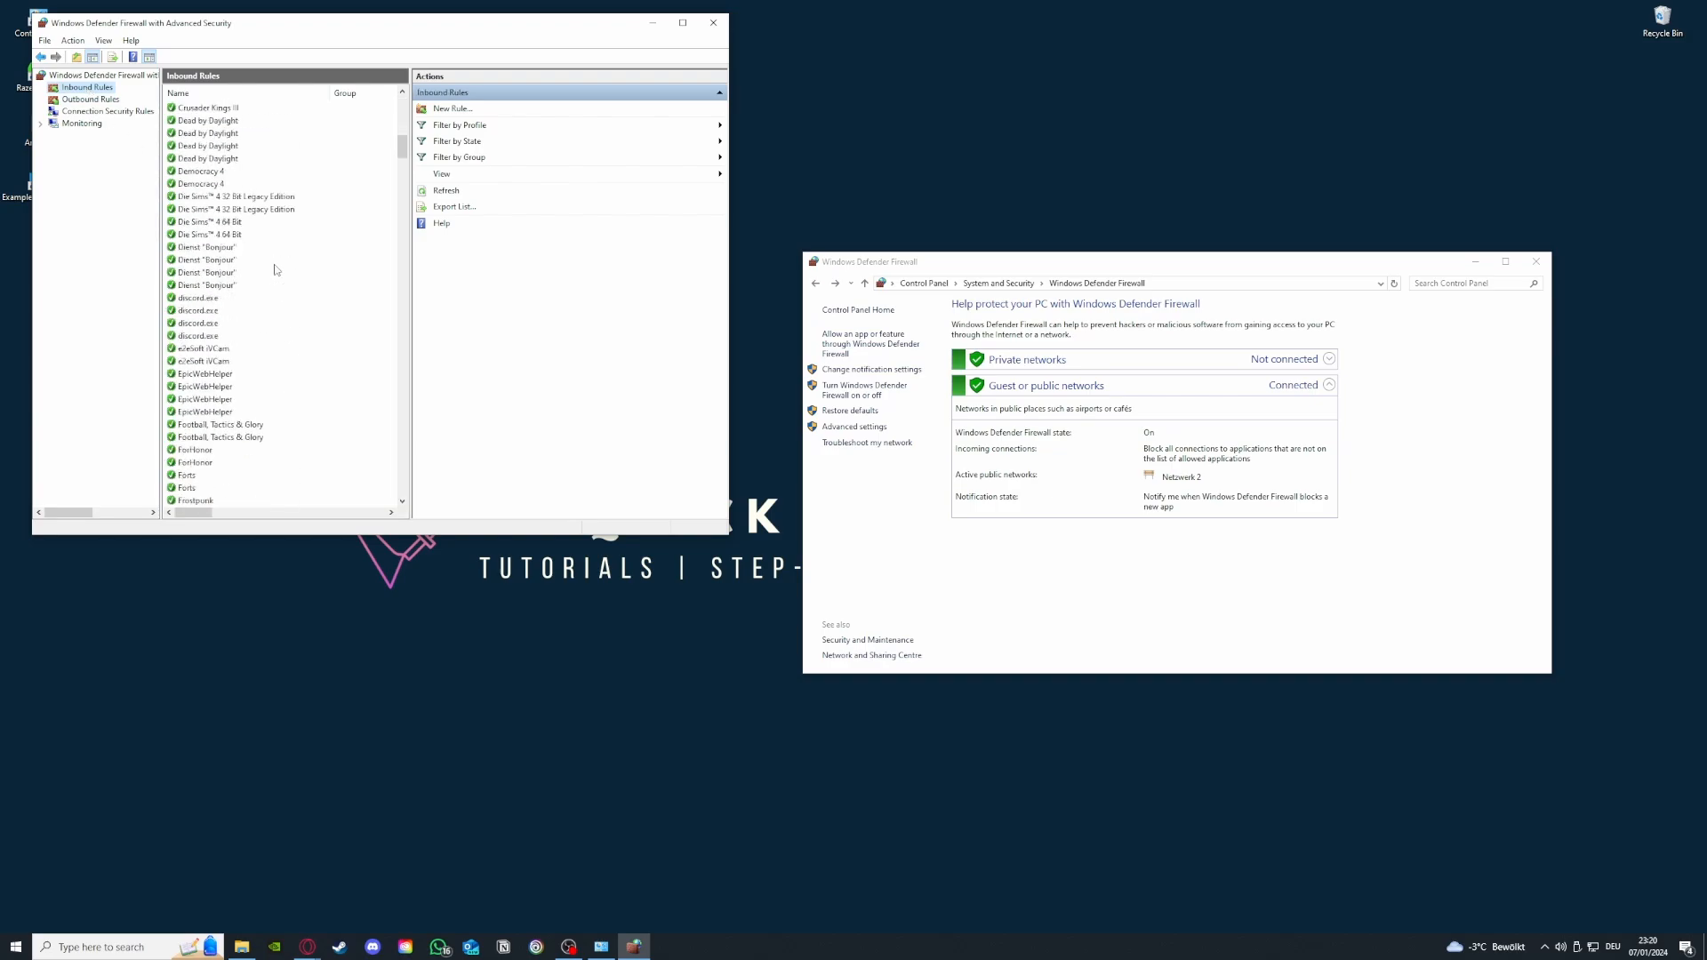
# View the rule types in the New Inbound Rule Wizard, close it and continue through the inbound rules list
pyautogui.click(479, 110)
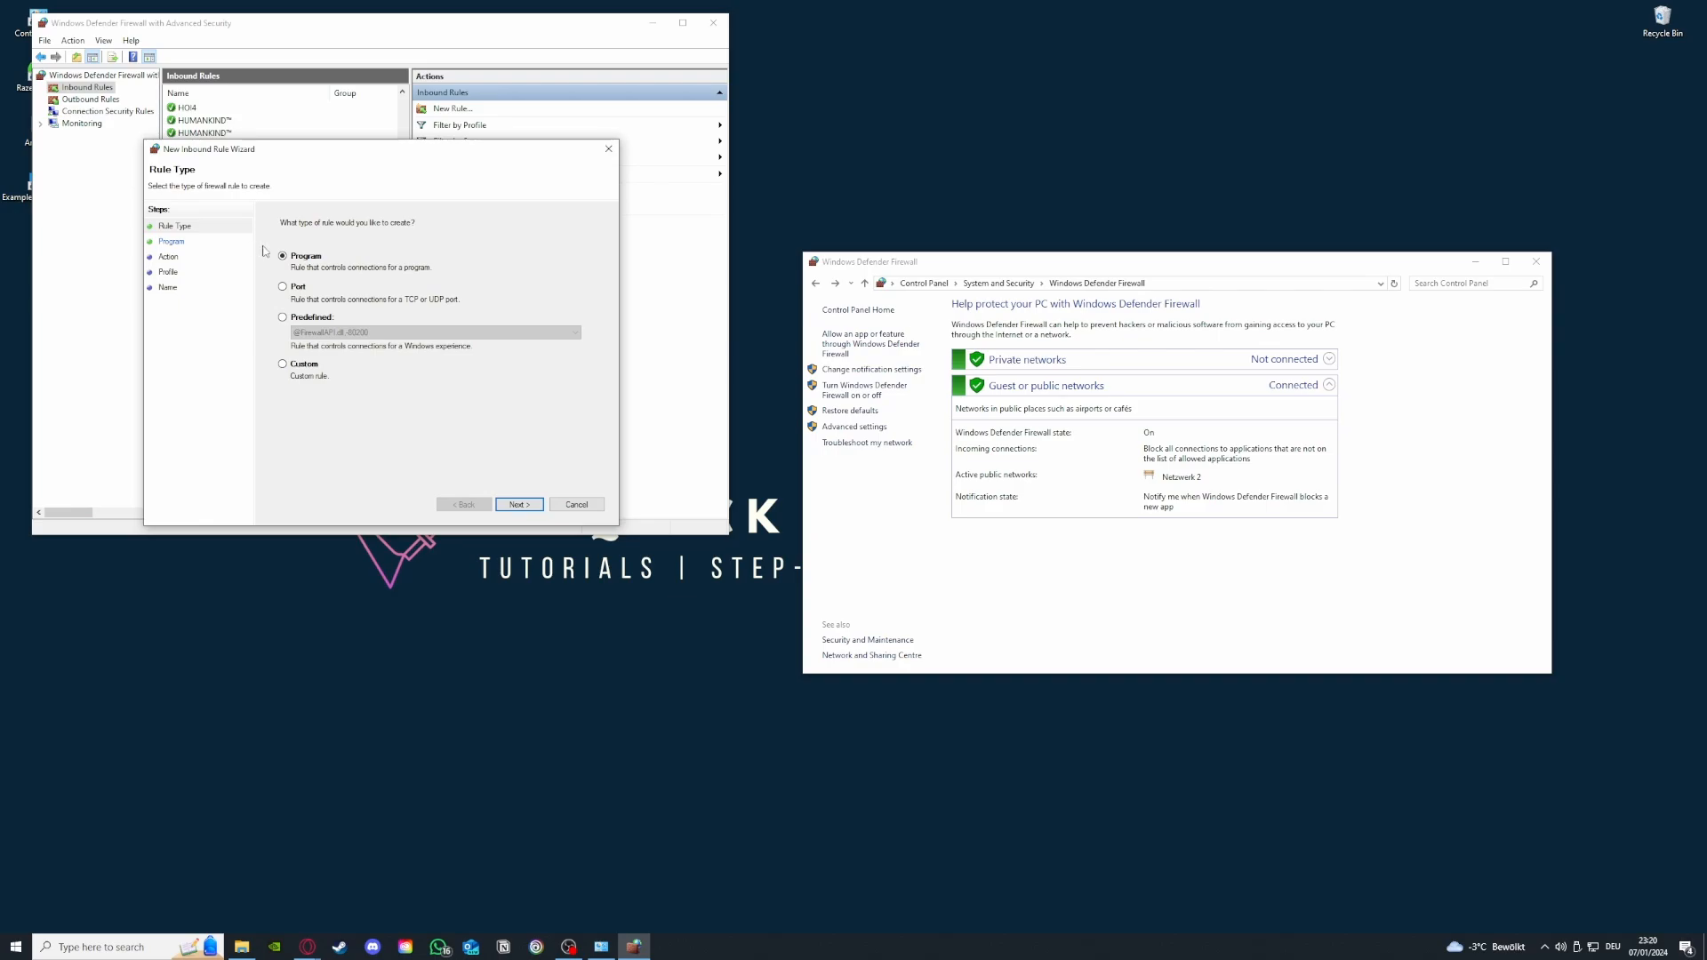
pyautogui.click(613, 151)
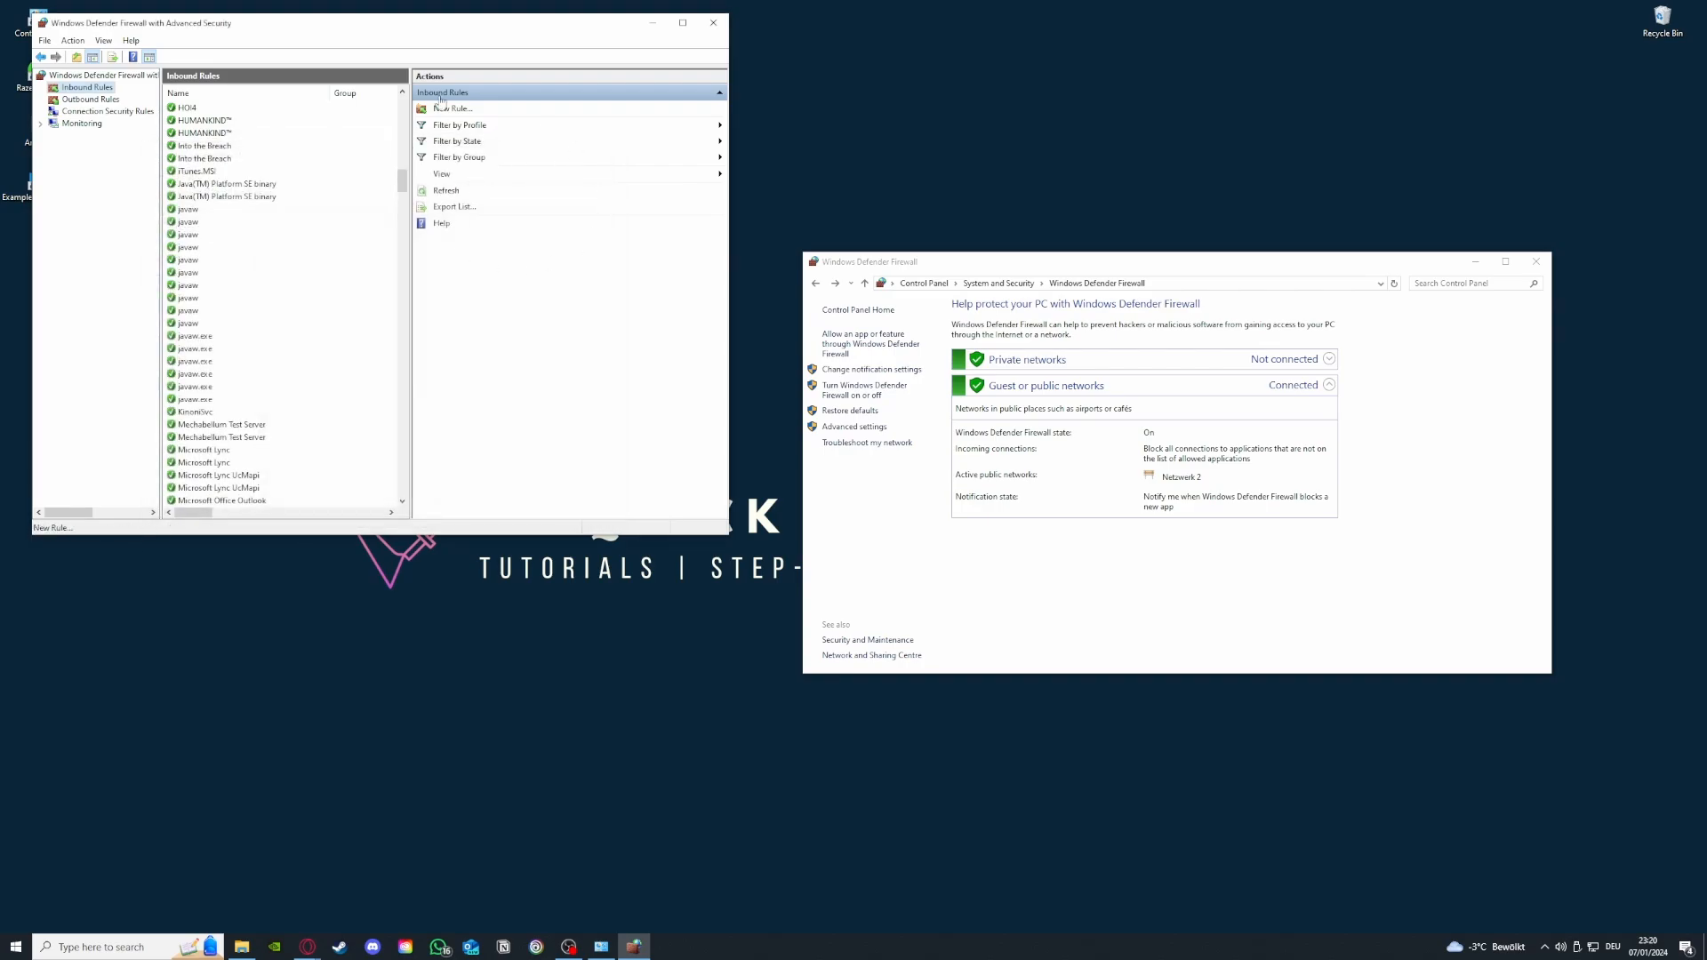
pyautogui.scroll(-15, 313, 430)
pyautogui.scroll(-8, 313, 429)
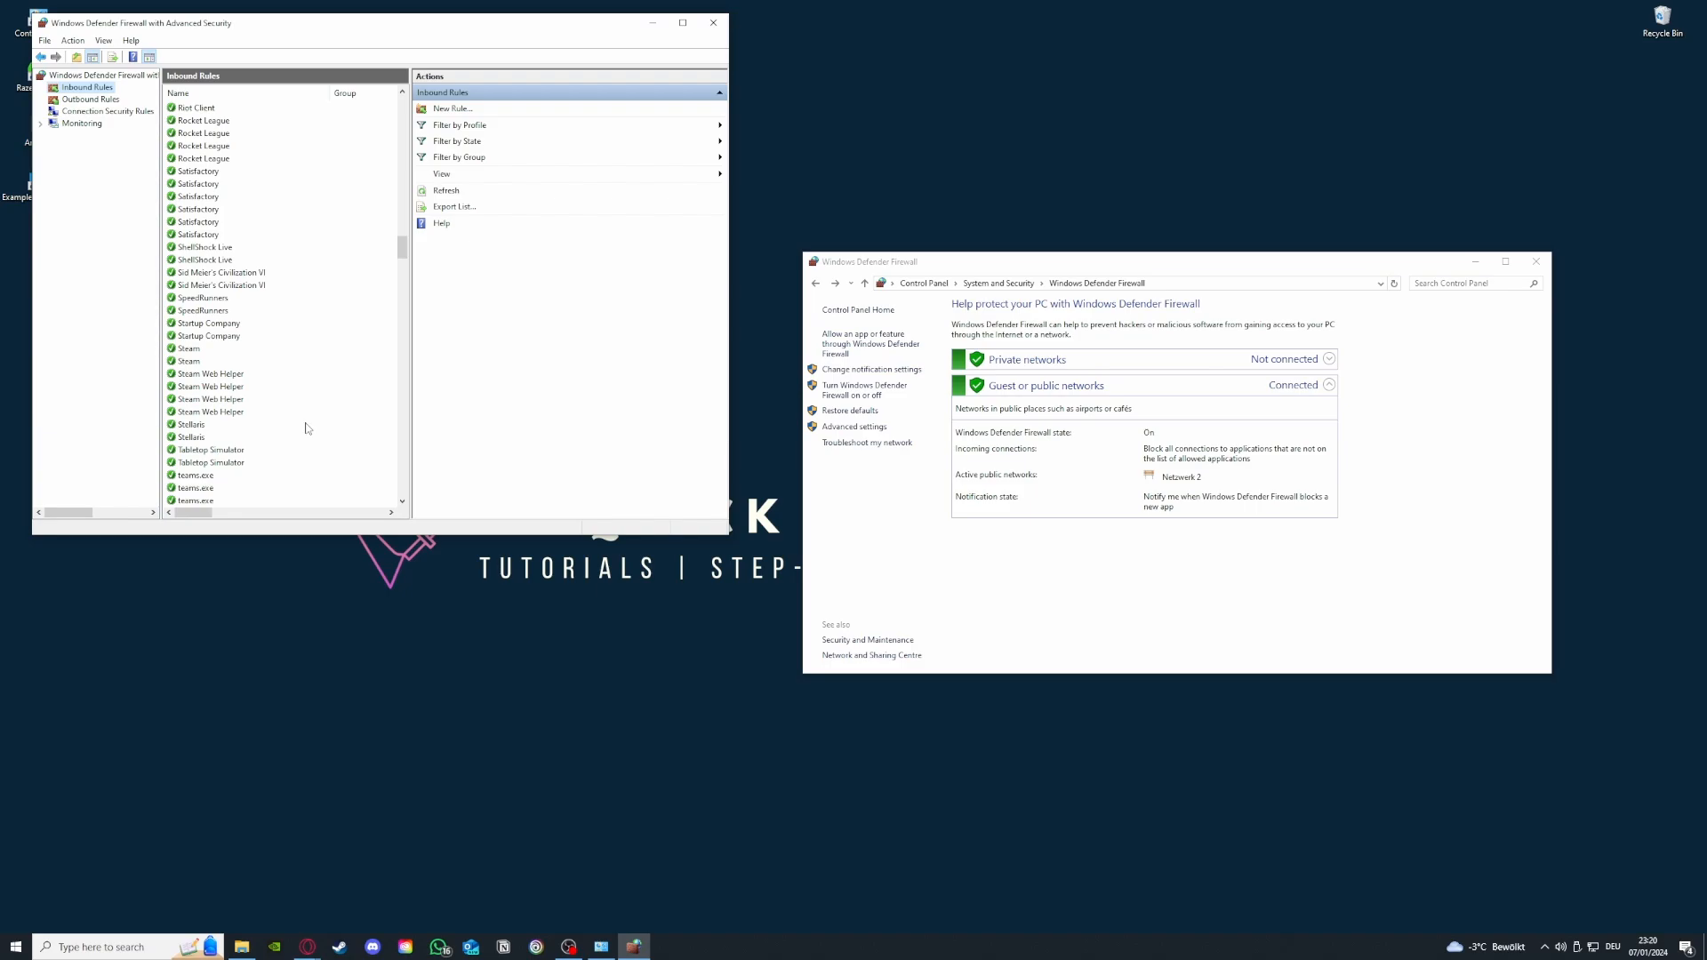
# Examine the outbound firewall rules and compare them with the inbound rules, ending on the outbound list
pyautogui.click(90, 100)
pyautogui.click(88, 88)
pyautogui.click(90, 100)
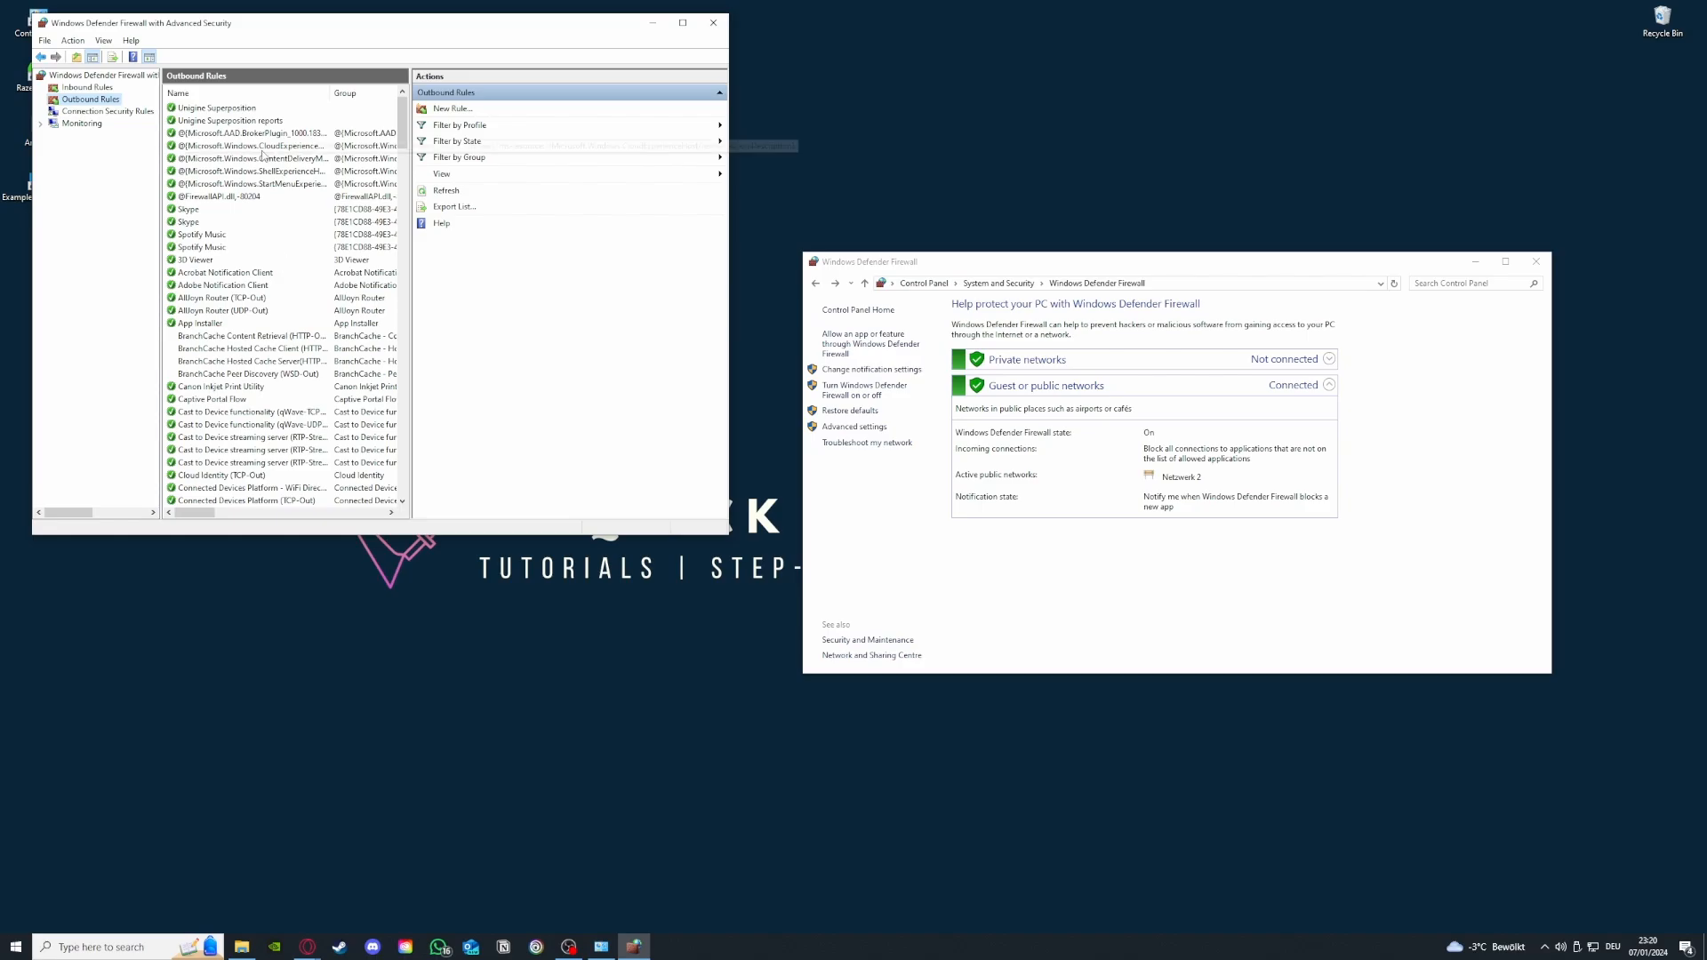
pyautogui.scroll(-15, 259, 160)
pyautogui.moveTo(404, 203); pyautogui.dragTo(181, 357)
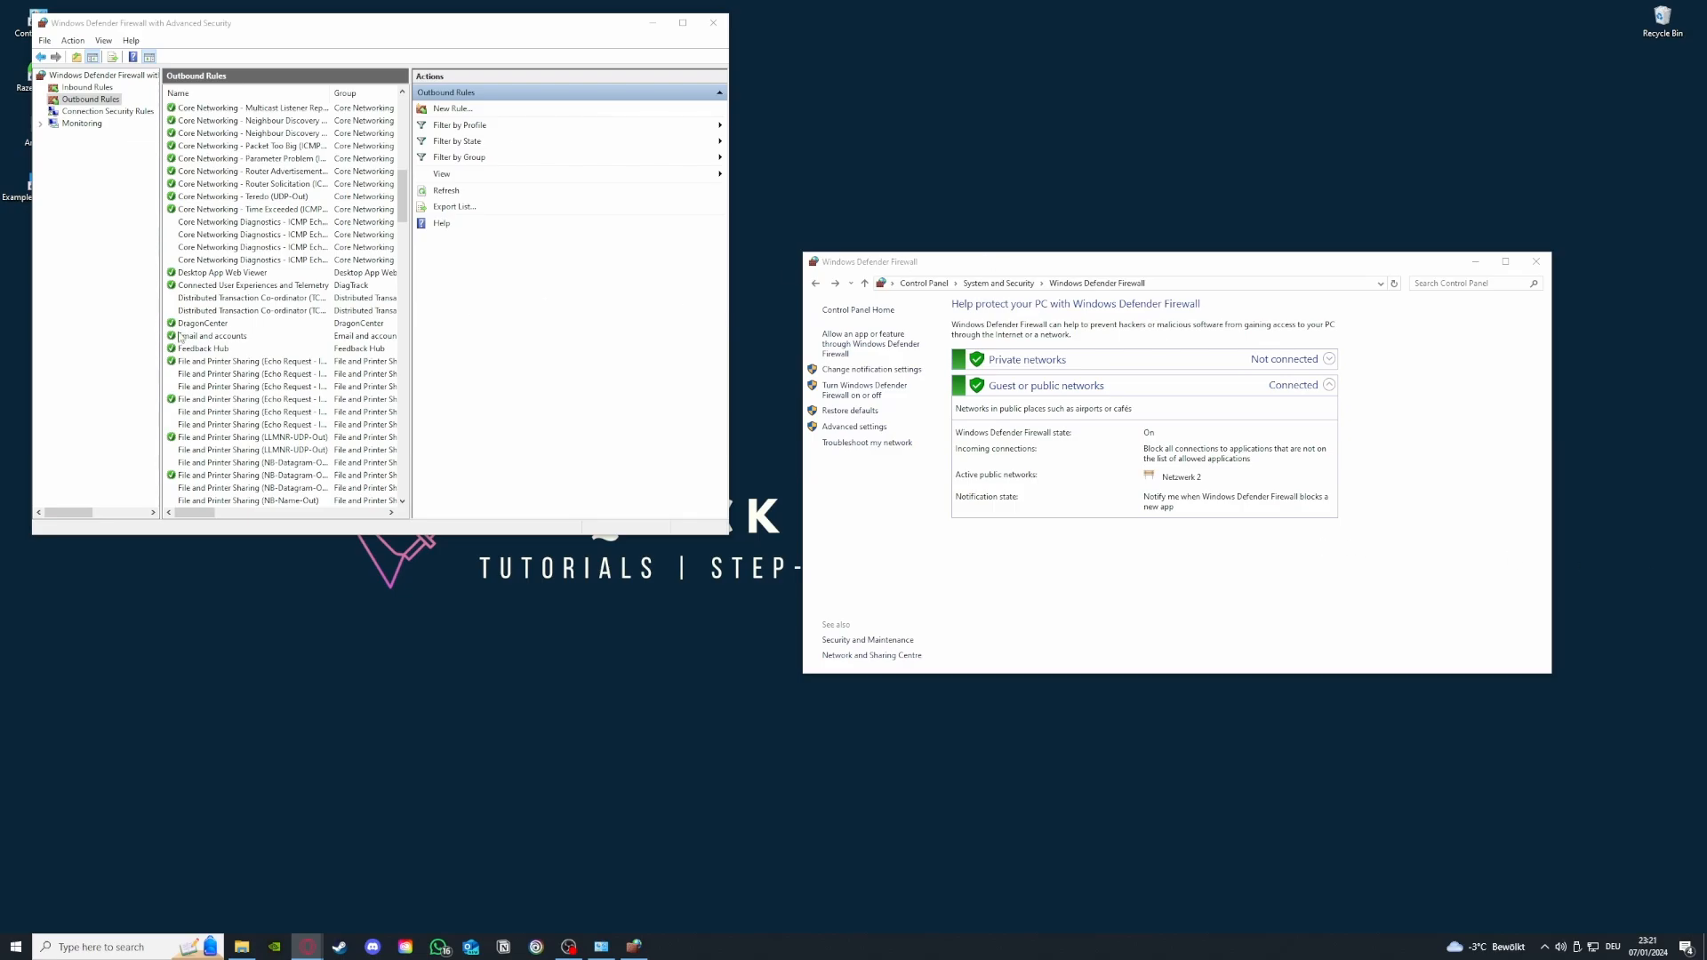
pyautogui.scroll(15, 231, 356)
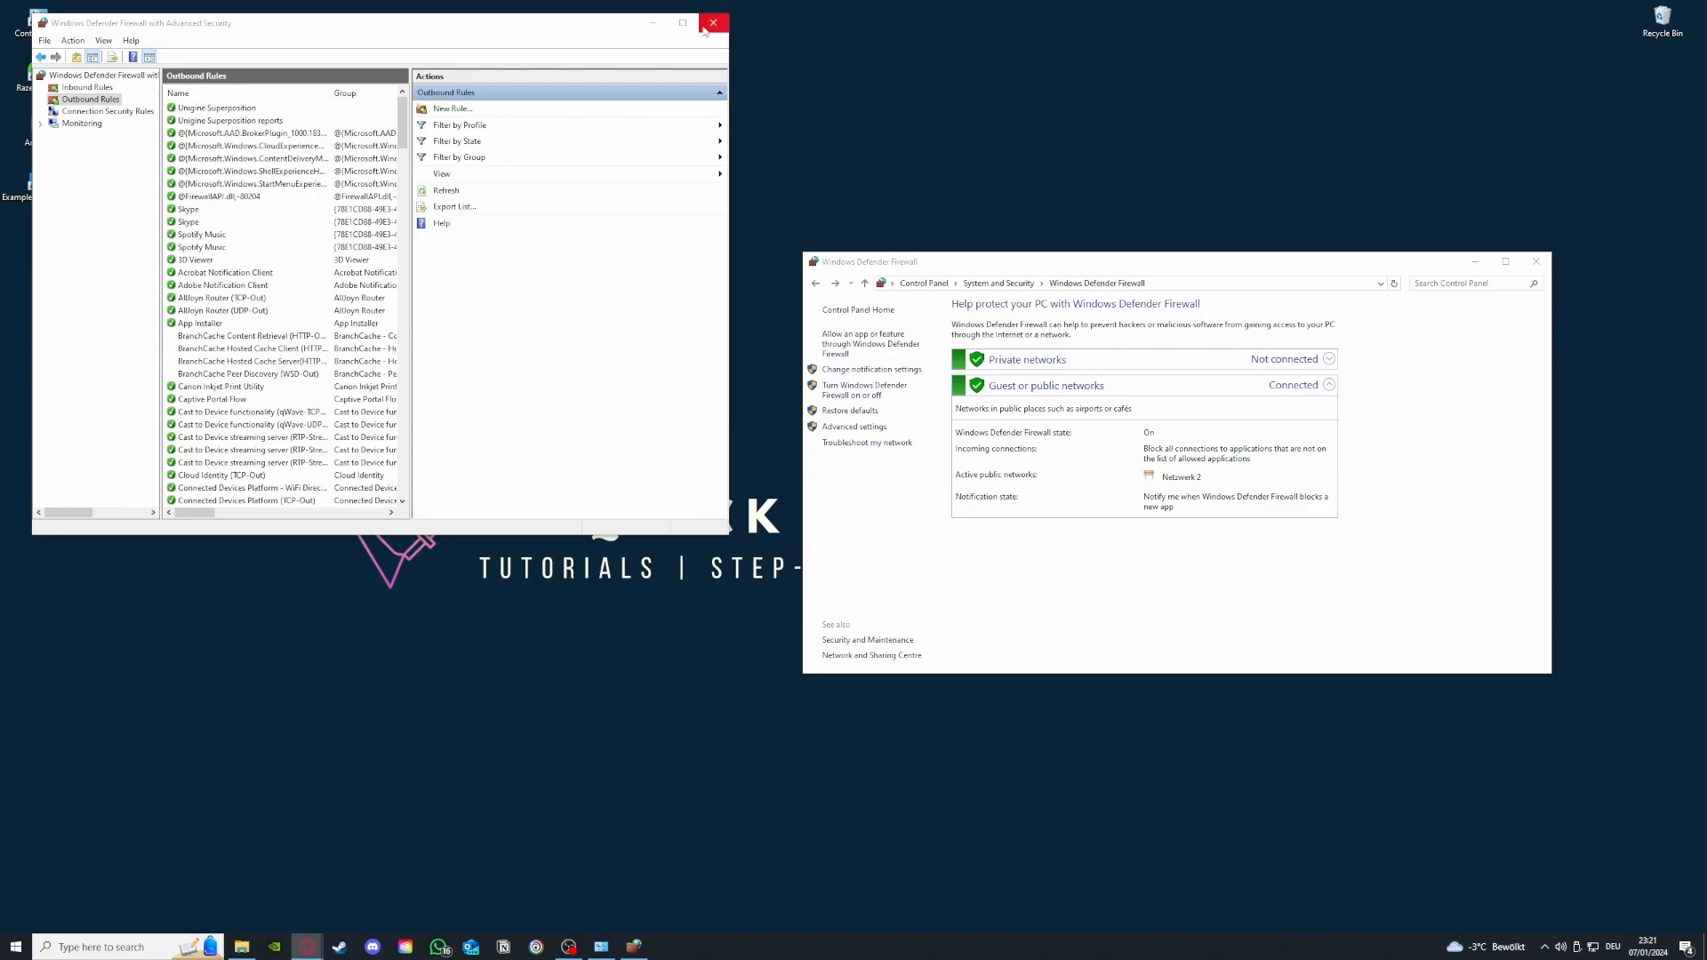
pyautogui.click(77, 88)
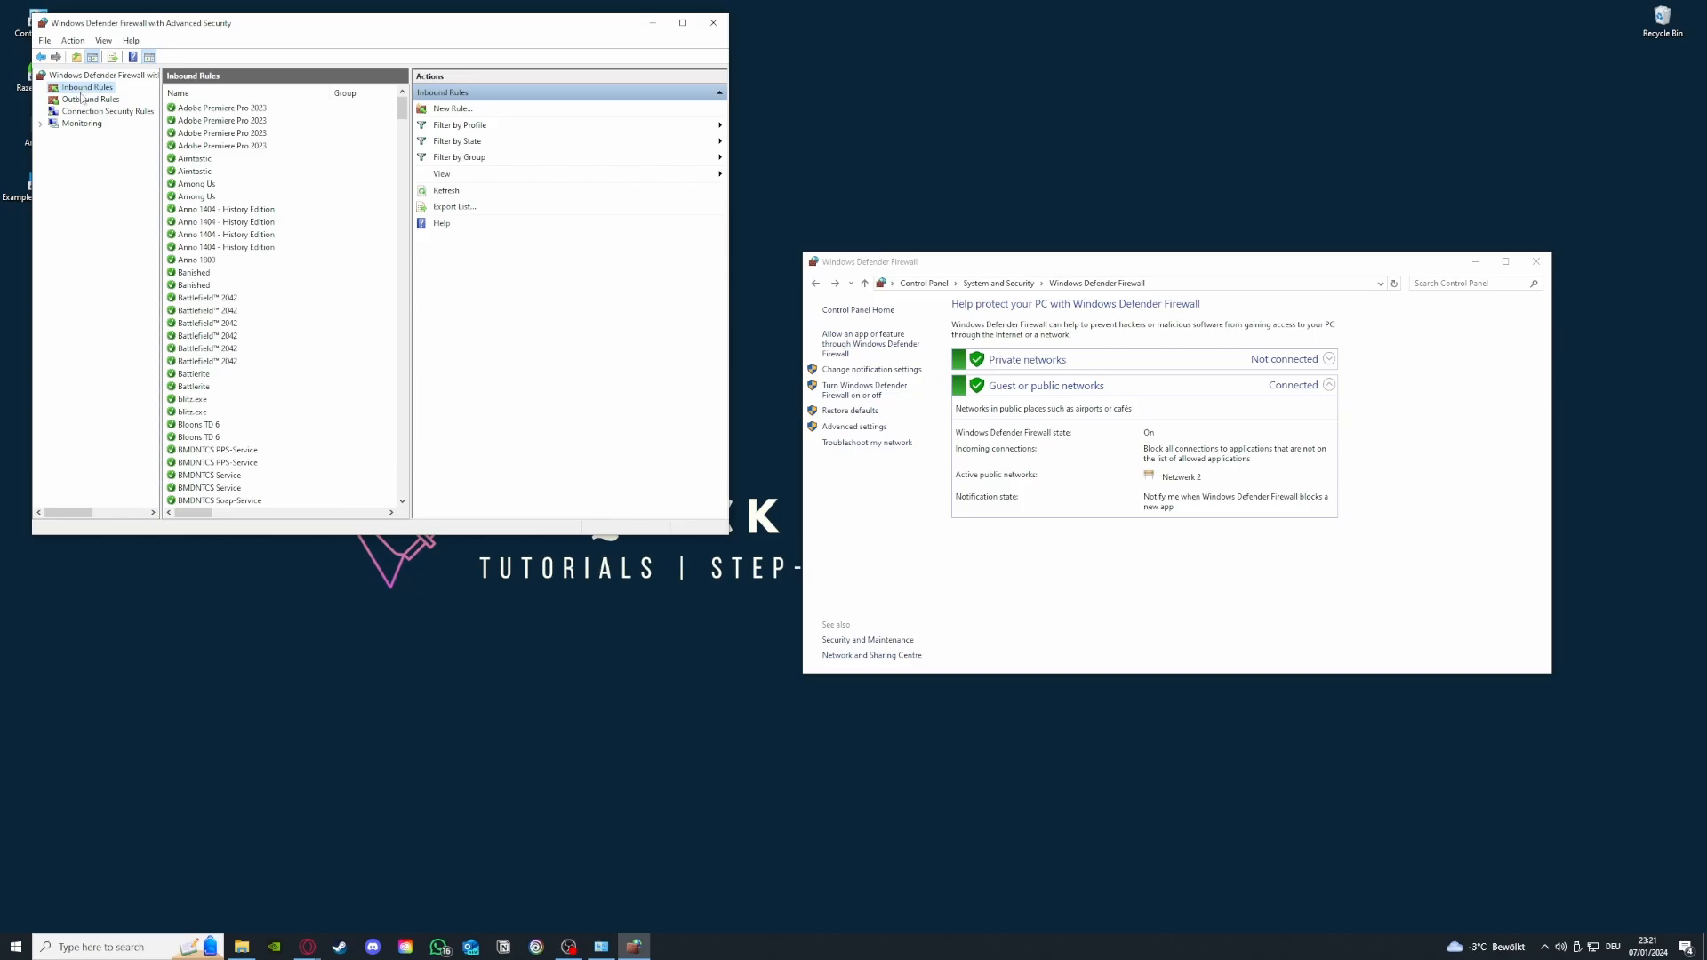
pyautogui.click(83, 100)
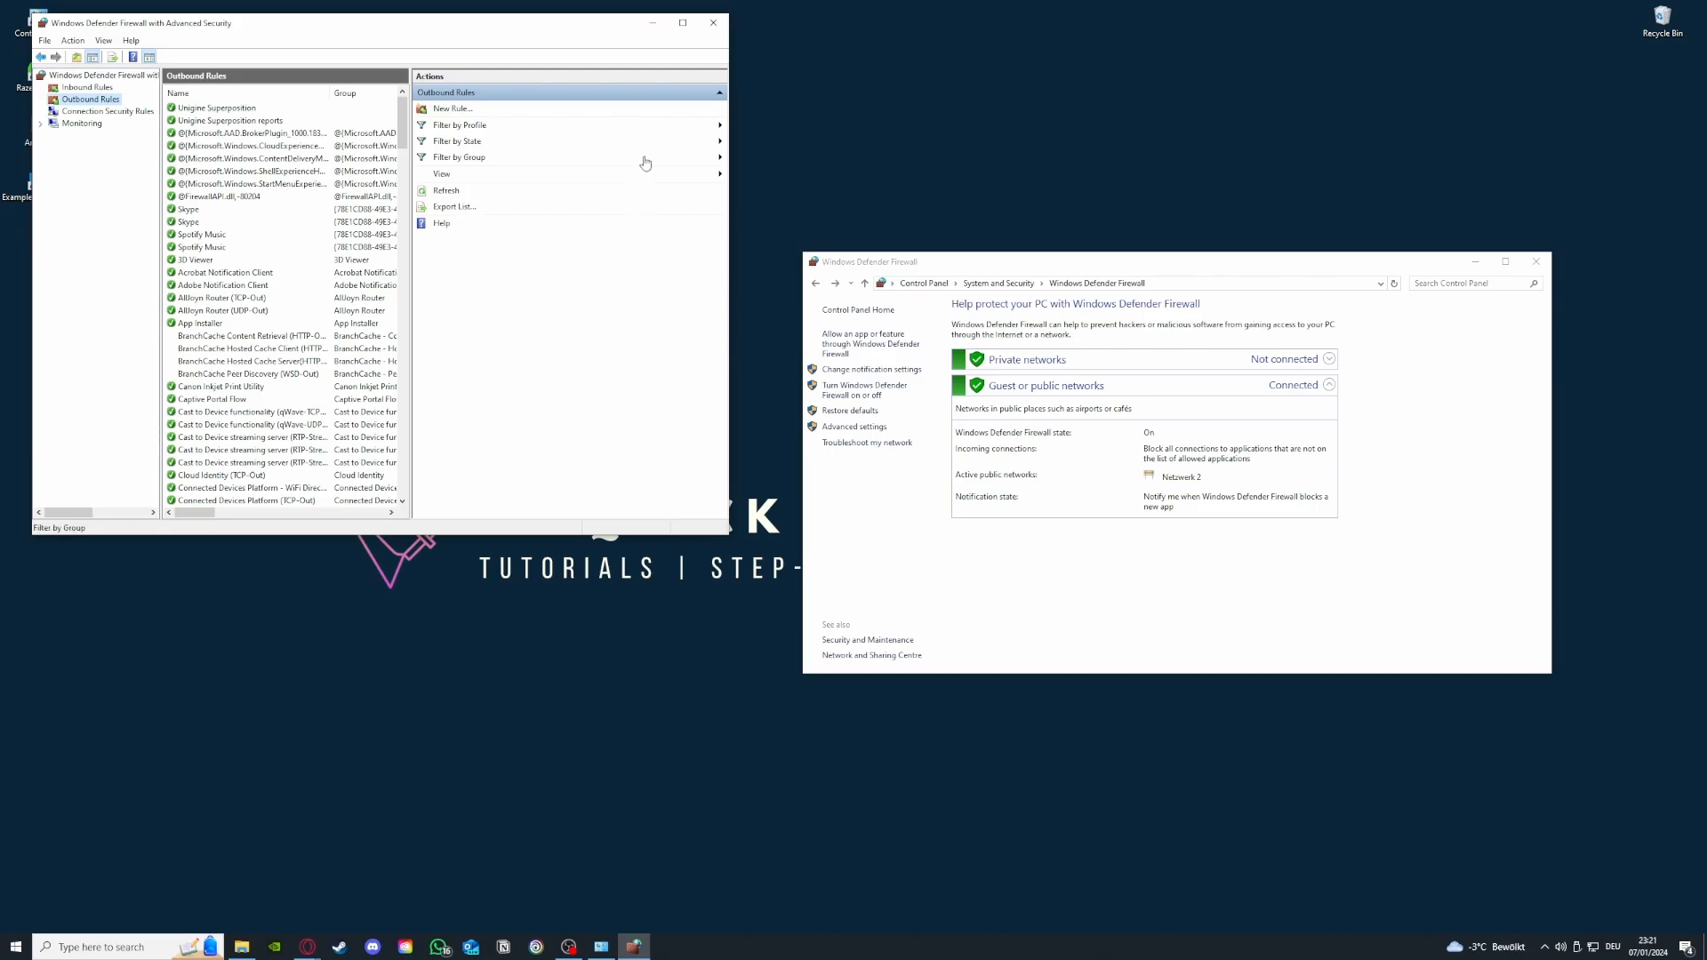
# Close both firewall windows and move the Example Application 2 shortcut to the empty desktop area above the Quick Tutorial title
pyautogui.click(713, 23)
pyautogui.click(1534, 264)
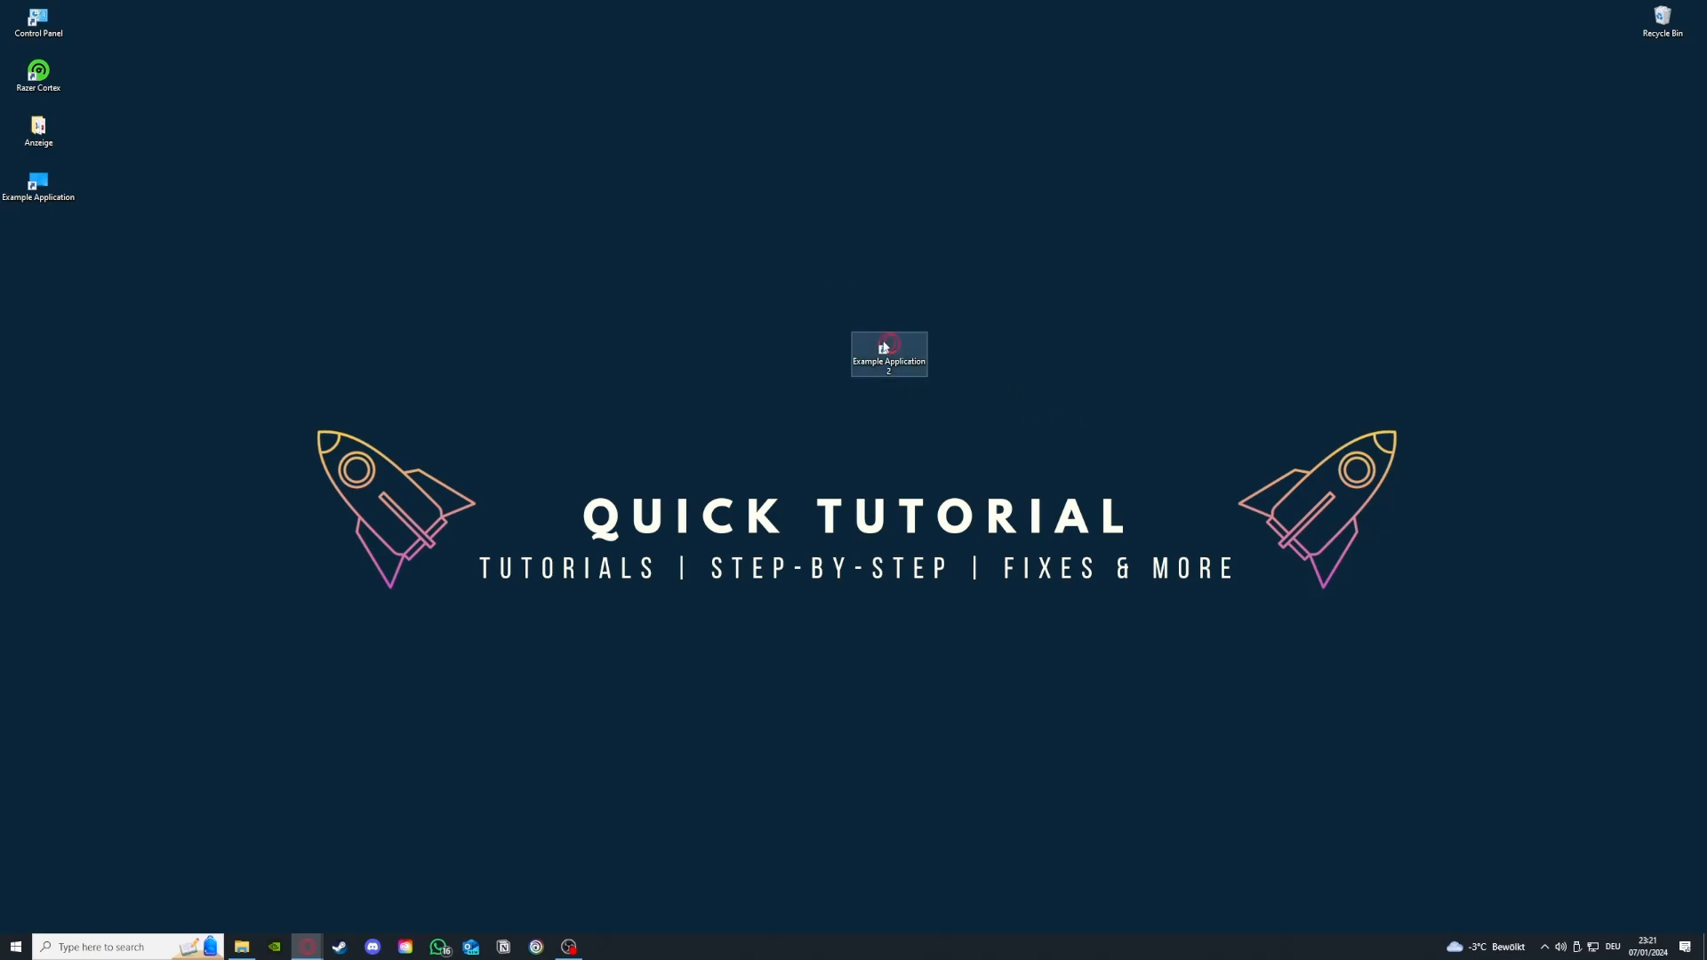
pyautogui.moveTo(889, 349); pyautogui.dragTo(657, 295)
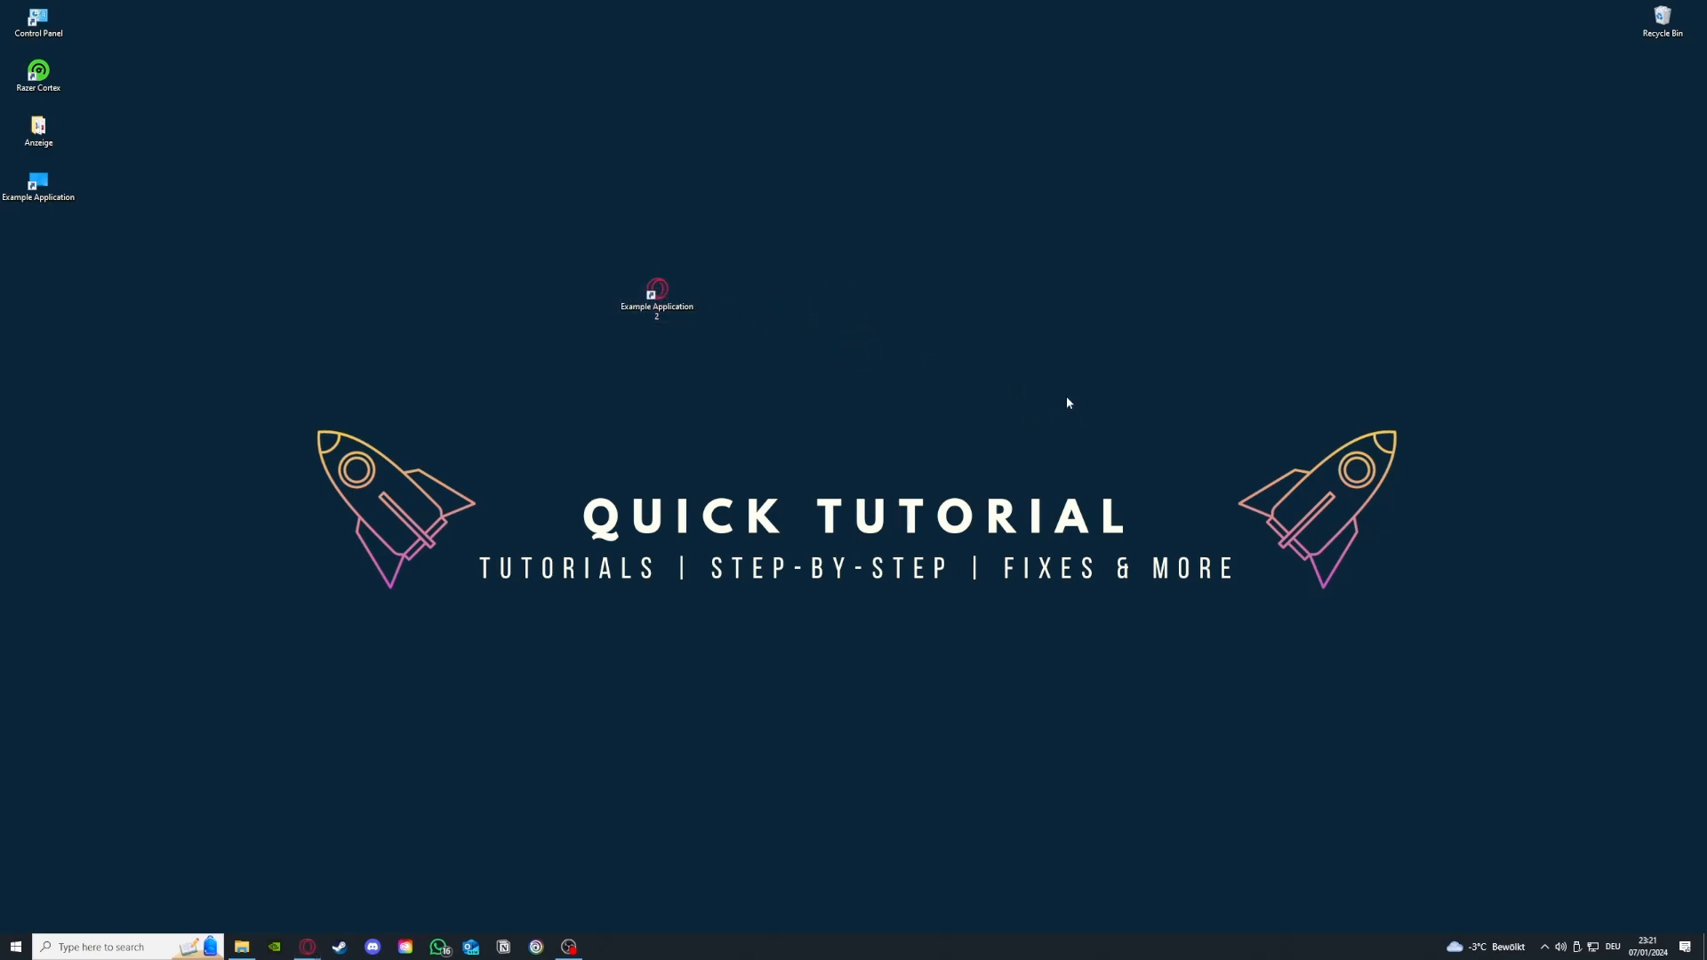